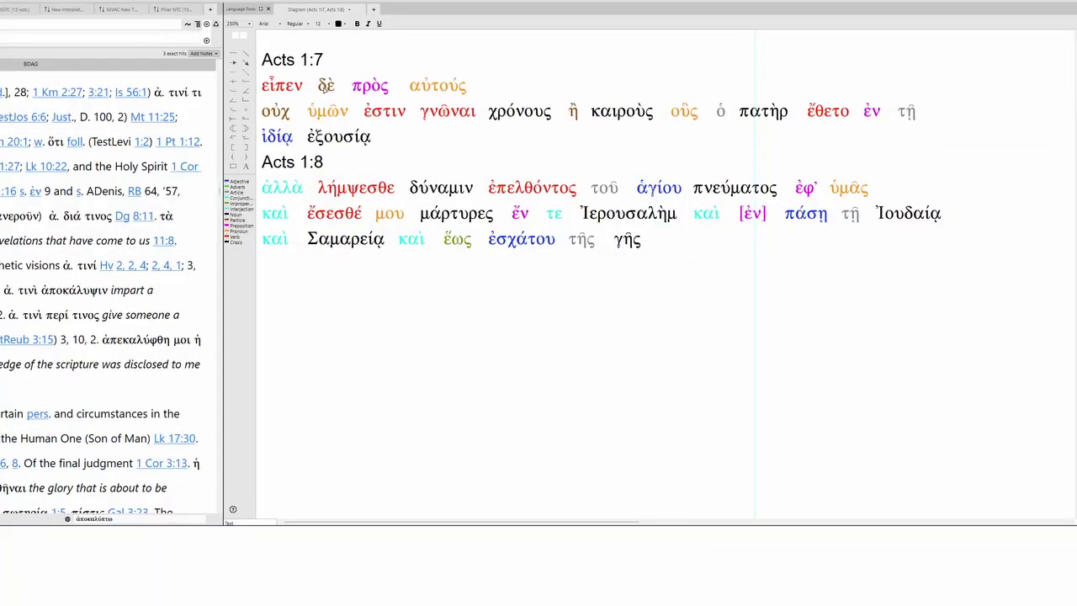
# Step: Drag δὲ, εἶπεν, πρὸς and αὐτοὺς from Acts 1:7 onto a new line below the verses
pyautogui.moveTo(326, 85); pyautogui.dragTo(287, 301)
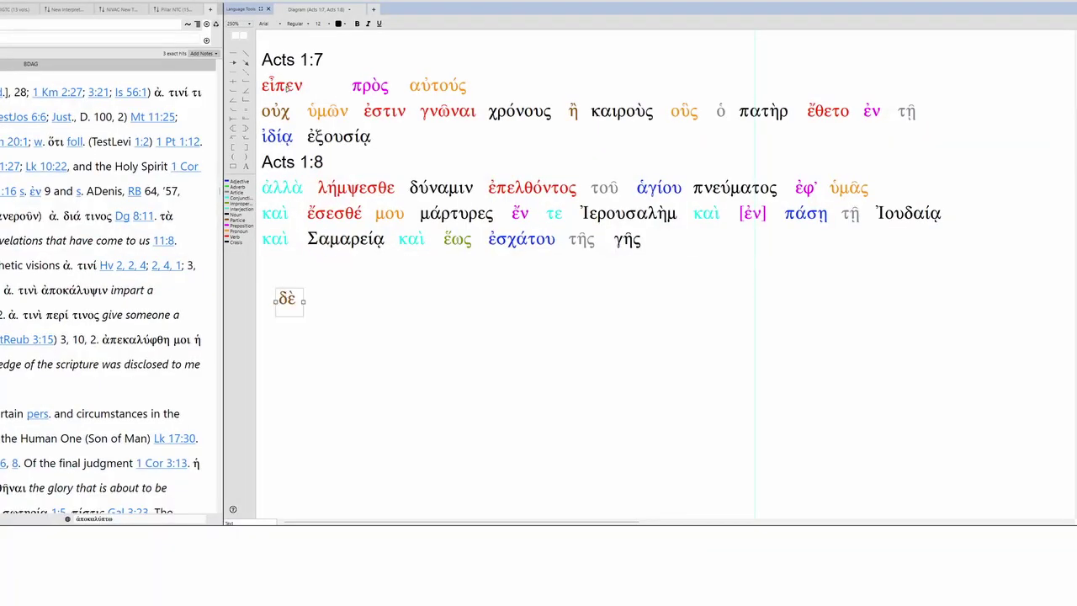
pyautogui.moveTo(289, 87); pyautogui.dragTo(342, 303)
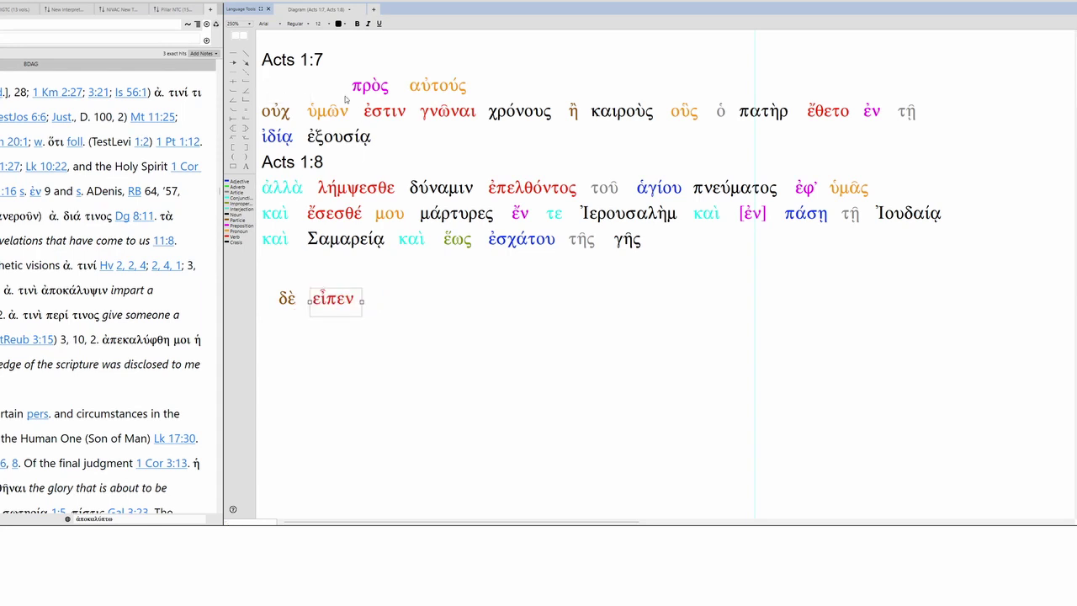
pyautogui.moveTo(347, 88); pyautogui.dragTo(371, 302)
pyautogui.moveTo(434, 88); pyautogui.dragTo(456, 301)
pyautogui.click(485, 341)
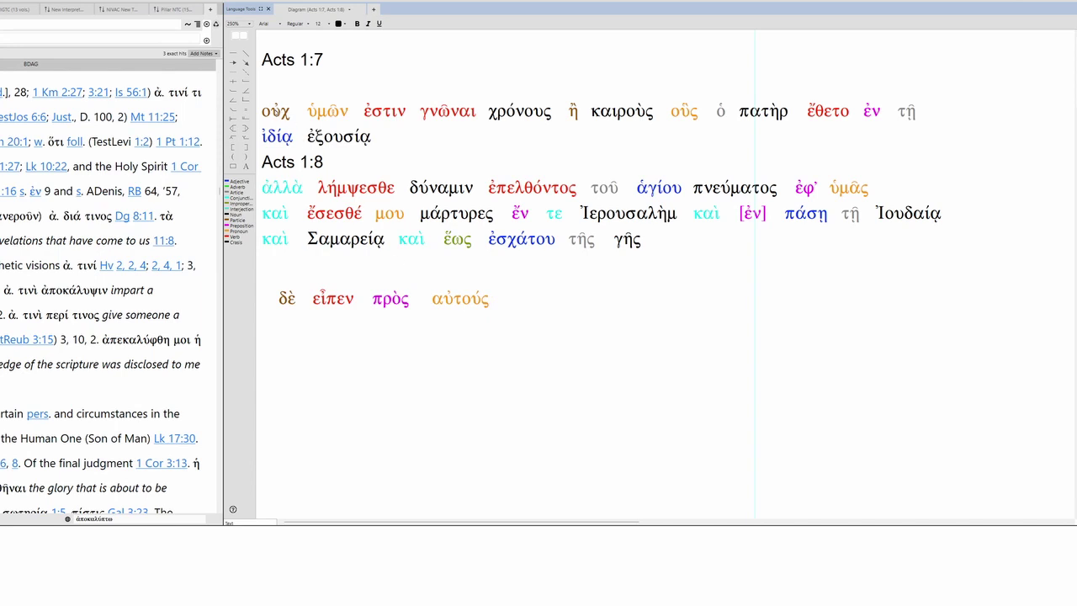
# Step: Build an indented line οὐχ ἐστιν γνῶναι χρόνους ἢ καιρούς, with ὑμῶν beneath ἐστιν
pyautogui.moveTo(275, 111); pyautogui.dragTo(367, 340)
pyautogui.moveTo(393, 110); pyautogui.dragTo(422, 352)
pyautogui.moveTo(328, 111); pyautogui.dragTo(455, 384)
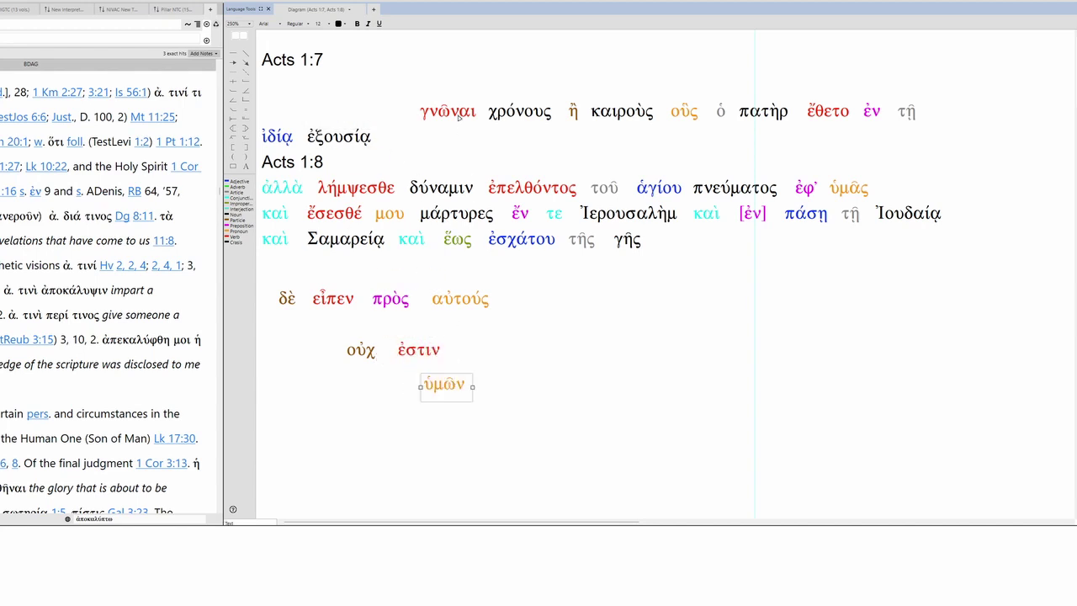
pyautogui.moveTo(450, 111); pyautogui.dragTo(519, 351)
pyautogui.moveTo(519, 111); pyautogui.dragTo(606, 352)
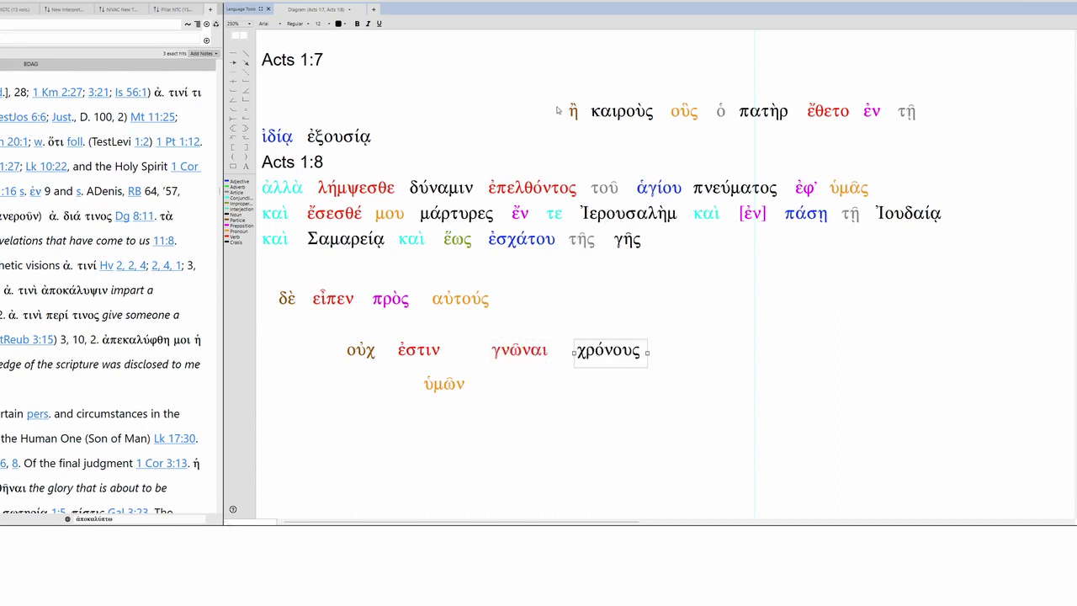
pyautogui.moveTo(623, 111); pyautogui.dragTo(710, 350)
# Step: Place οὓς ὁ πατὴρ ἔθετο ἐν τῇ ἰδίᾳ ἐξουσίᾳ on lines below χρόνους
pyautogui.moveTo(684, 111); pyautogui.dragTo(593, 393)
pyautogui.moveTo(701, 96); pyautogui.dragTo(673, 397)
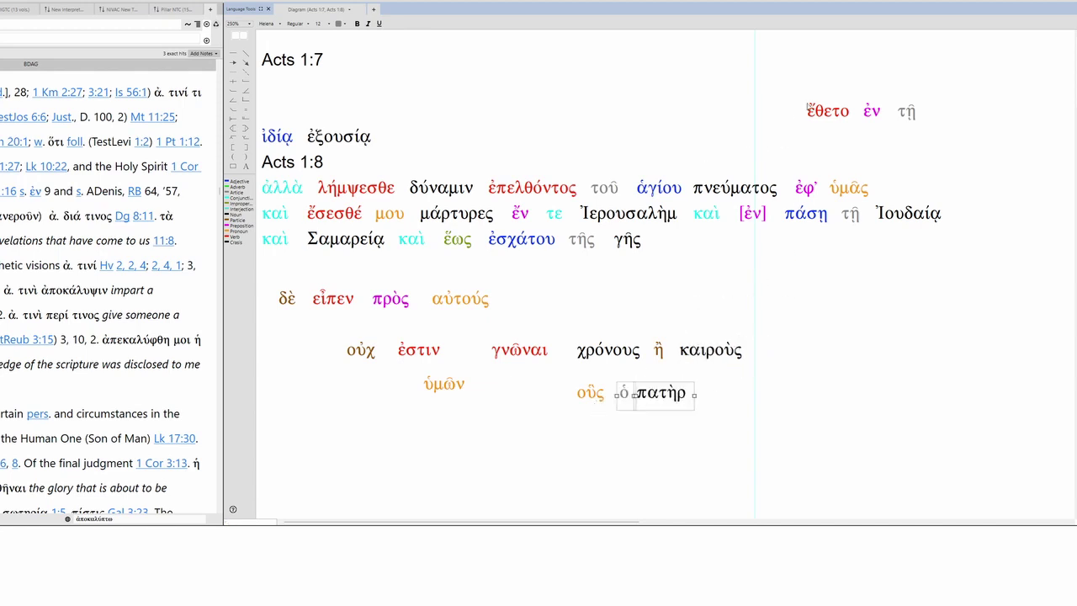
pyautogui.moveTo(821, 118); pyautogui.dragTo(719, 399)
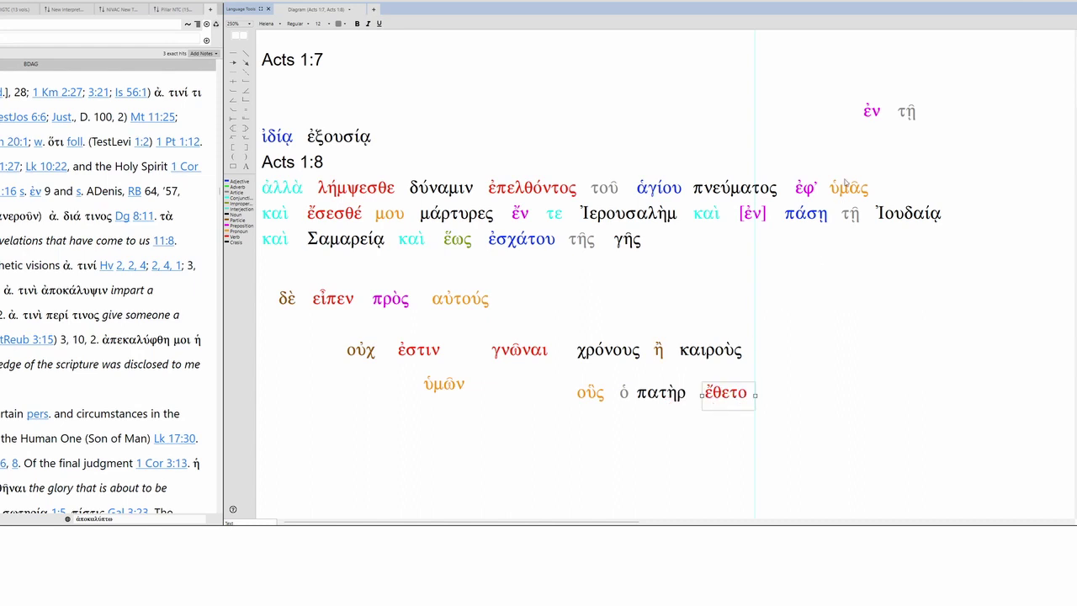
pyautogui.moveTo(842, 95); pyautogui.dragTo(785, 420)
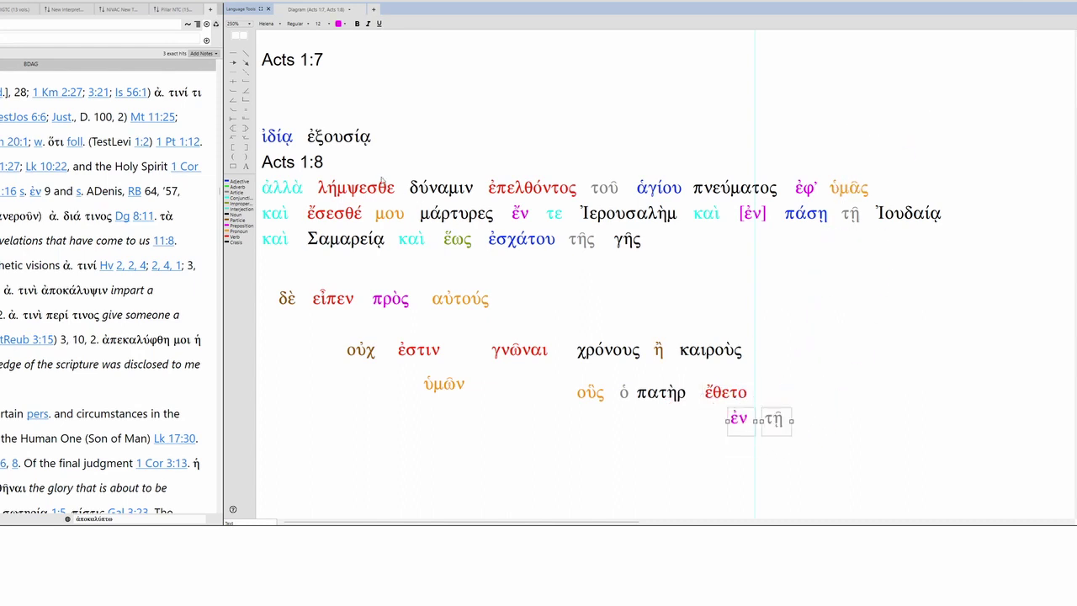
pyautogui.moveTo(268, 106); pyautogui.dragTo(881, 421)
pyautogui.click(890, 461)
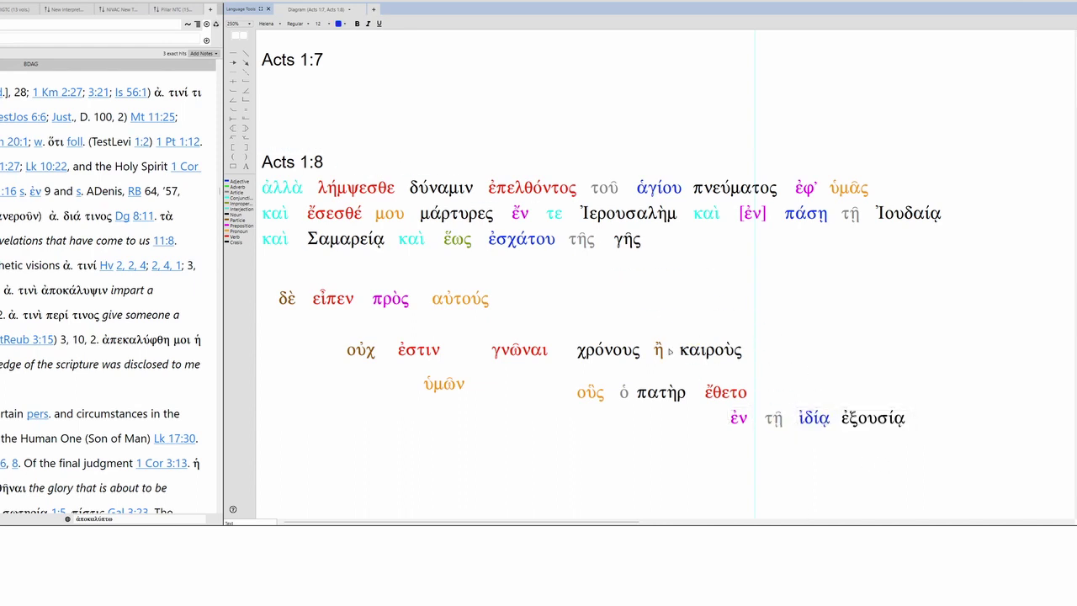
# Step: Lay out ἀλλὰ λήμψεσθε δύναμιν, then ἐπελθόντος τοῦ ἁγίου πνεύματος ἐφ᾽ ὑμᾶς indented beneath
pyautogui.moveTo(286, 190); pyautogui.dragTo(368, 446)
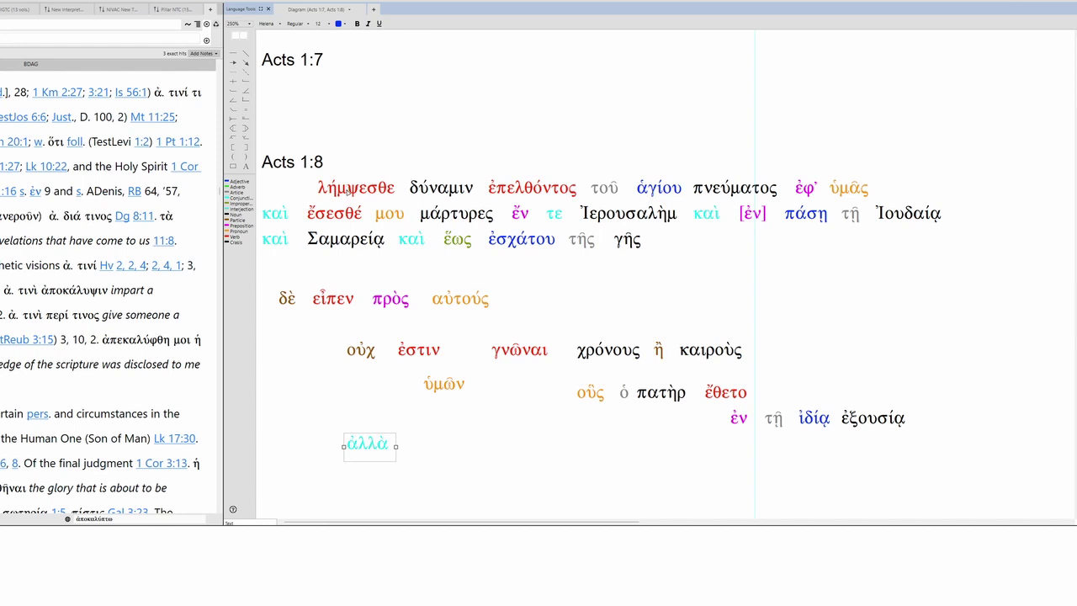
pyautogui.moveTo(303, 212); pyautogui.dragTo(438, 446)
pyautogui.moveTo(439, 189); pyautogui.dragTo(530, 446)
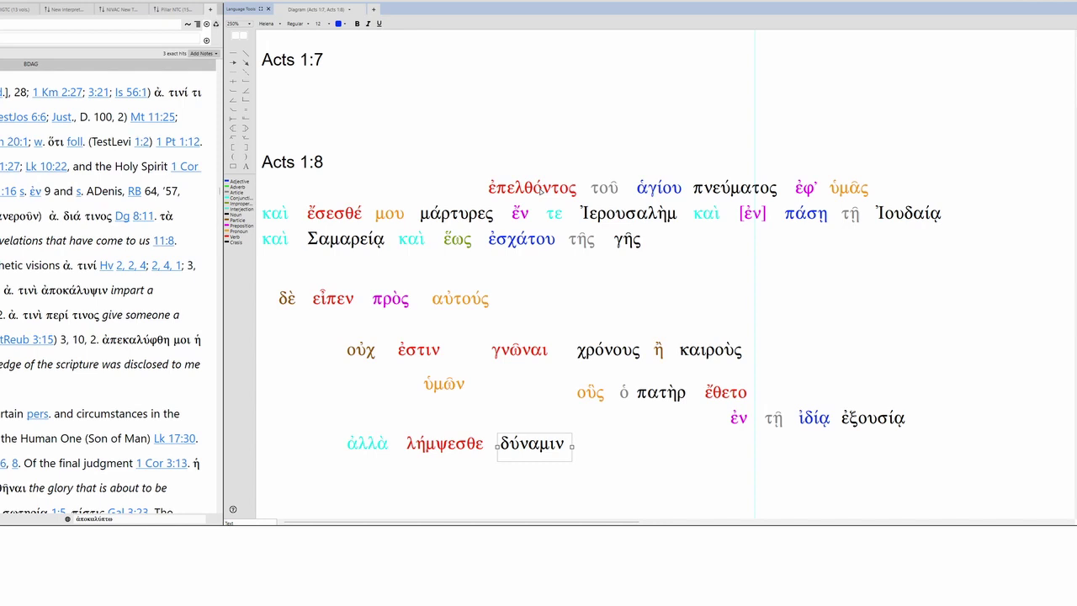
pyautogui.moveTo(540, 190); pyautogui.dragTo(505, 479)
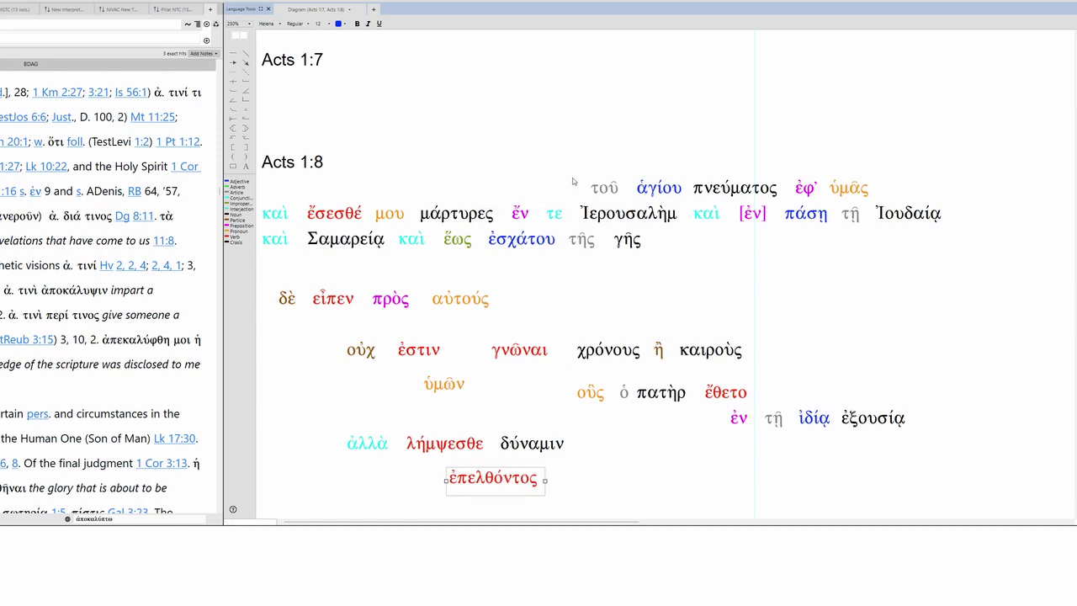
pyautogui.moveTo(572, 180); pyautogui.dragTo(815, 478)
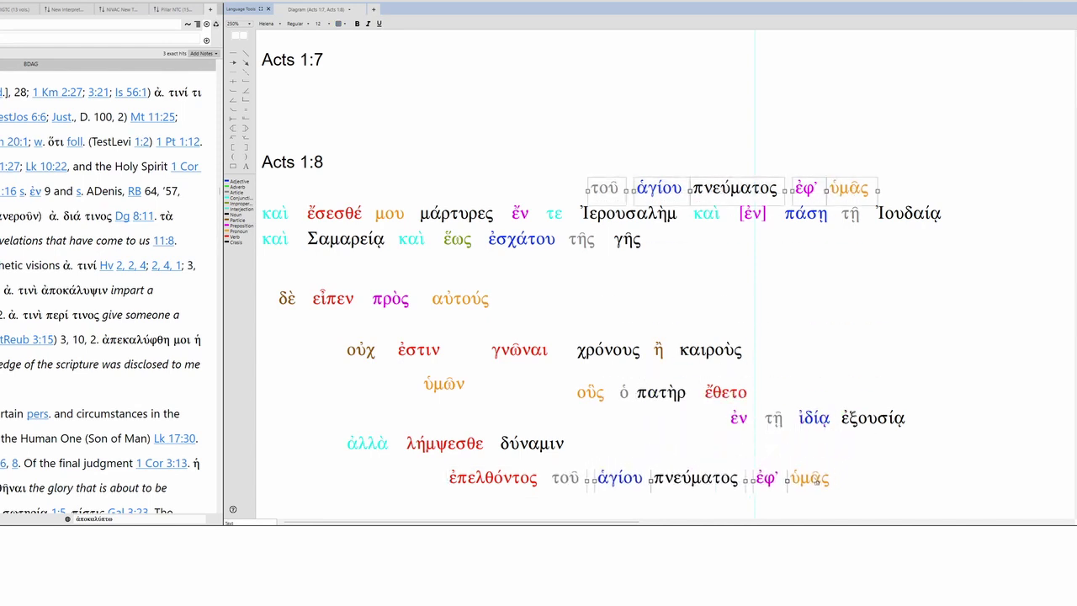
pyautogui.click(858, 476)
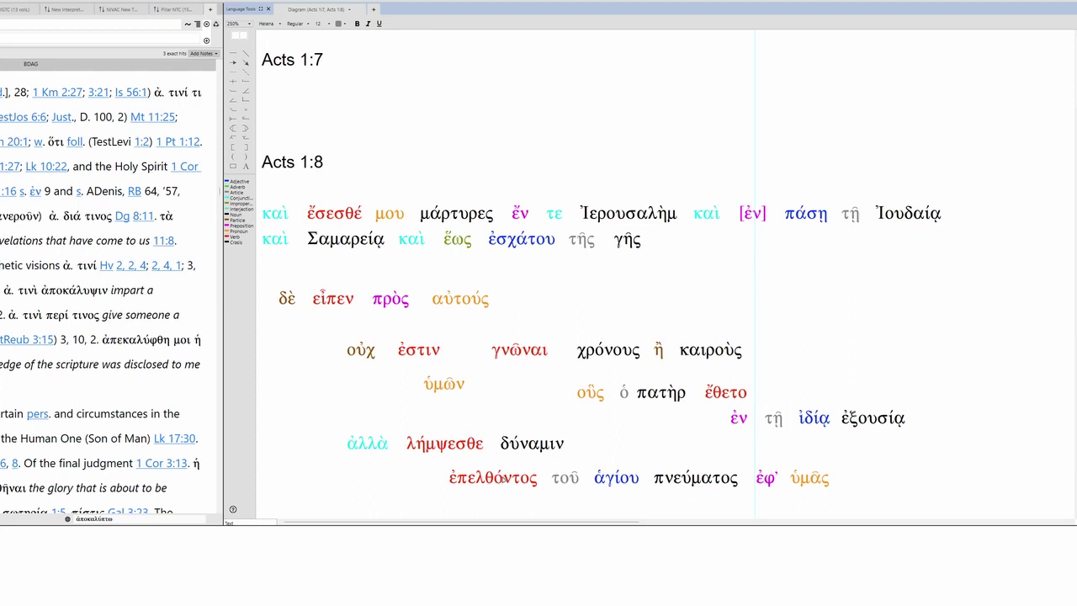
# Step: Add καὶ ἔσεσθέ μάρτυρες below ἐπελθόντος, with μου set beneath μάρτυρες
pyautogui.scroll(-3, 557, 391)
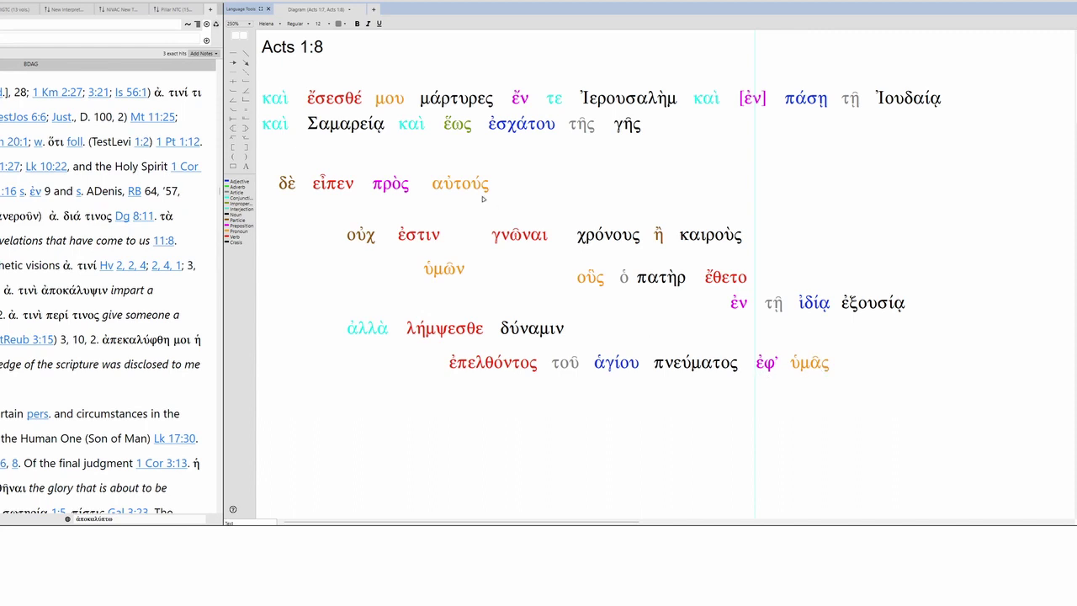
pyautogui.moveTo(264, 81); pyautogui.dragTo(430, 394)
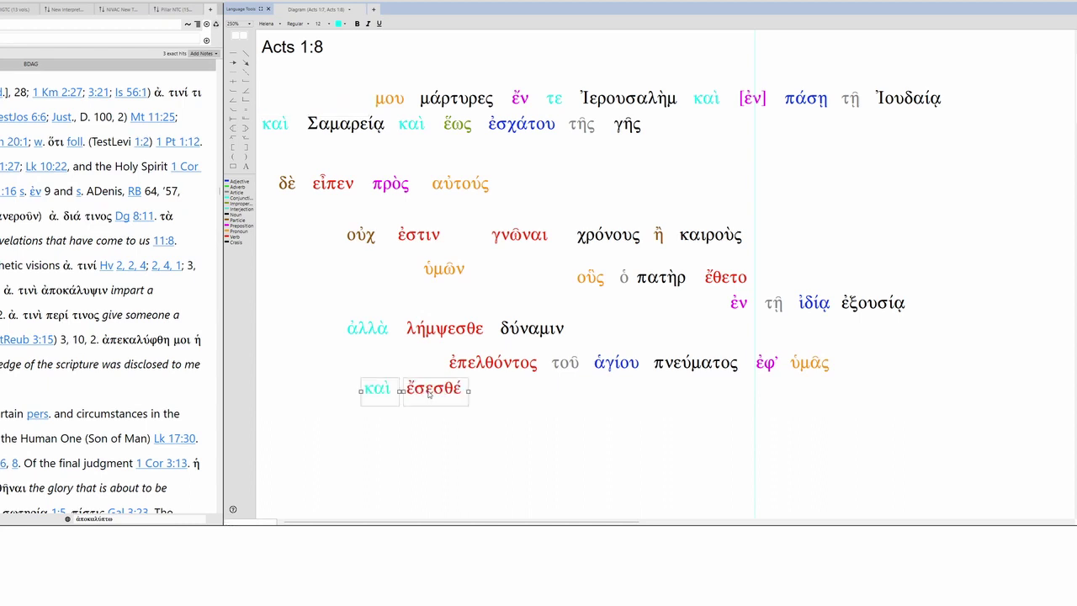
pyautogui.click(458, 439)
pyautogui.moveTo(365, 88); pyautogui.dragTo(505, 114)
pyautogui.moveTo(448, 104); pyautogui.dragTo(573, 400)
pyautogui.click(542, 434)
pyautogui.moveTo(513, 383); pyautogui.dragTo(533, 397)
pyautogui.click(451, 409)
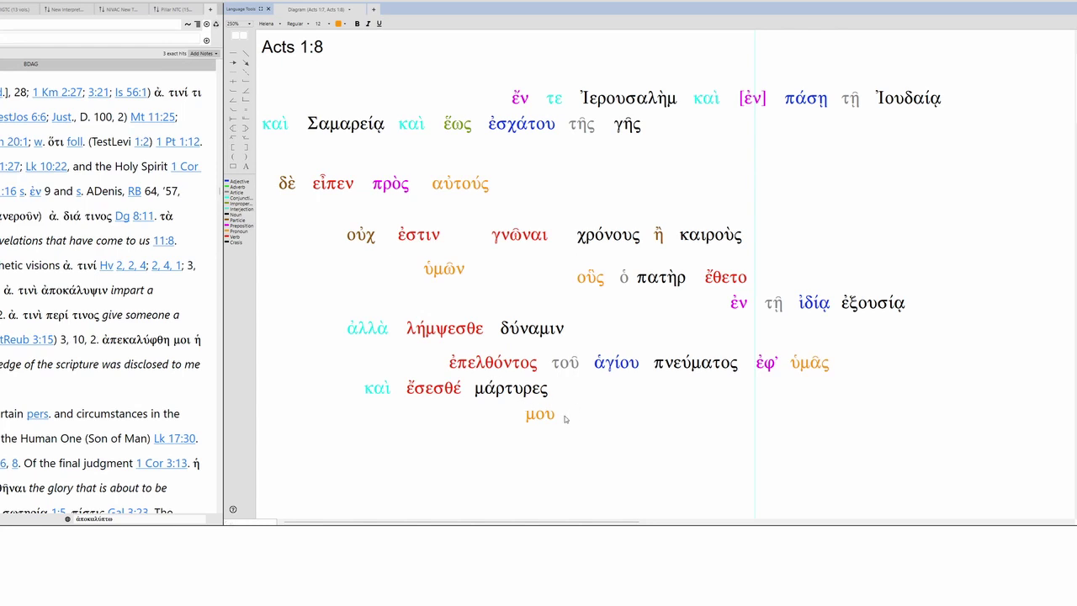
# Step: Place ἔν τε Ἰερουσαλὴμ, καὶ [ἐν] πάσῃ τῇ Ἰουδαίᾳ and καὶ Σαμαρείᾳ below μου
pyautogui.moveTo(488, 87); pyautogui.dragTo(544, 445)
pyautogui.moveTo(666, 76); pyautogui.dragTo(952, 117)
pyautogui.moveTo(909, 98); pyautogui.dragTo(599, 465)
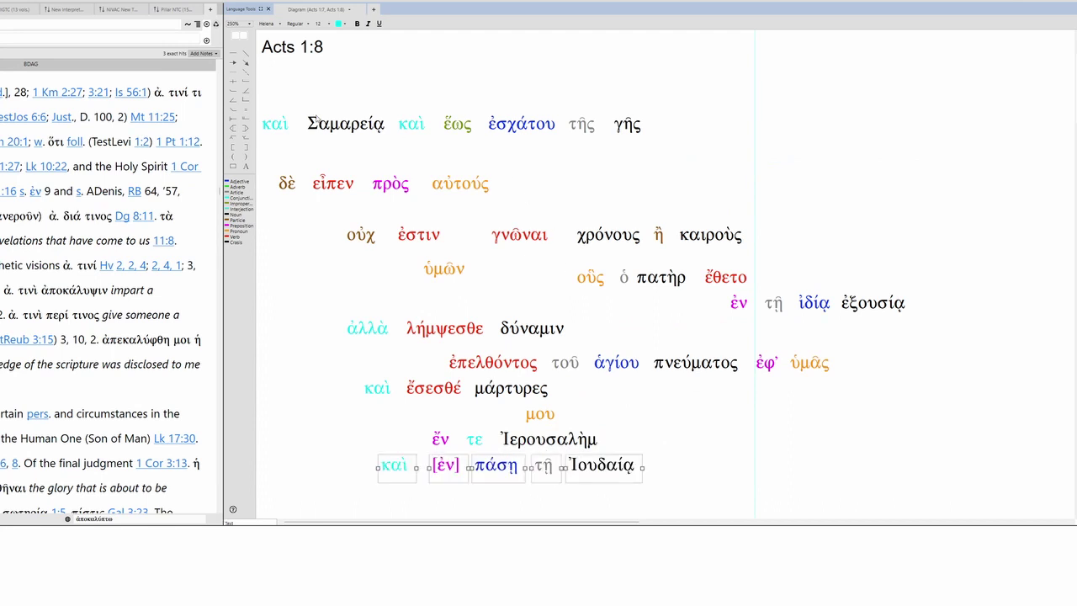
pyautogui.moveTo(287, 136); pyautogui.dragTo(732, 469)
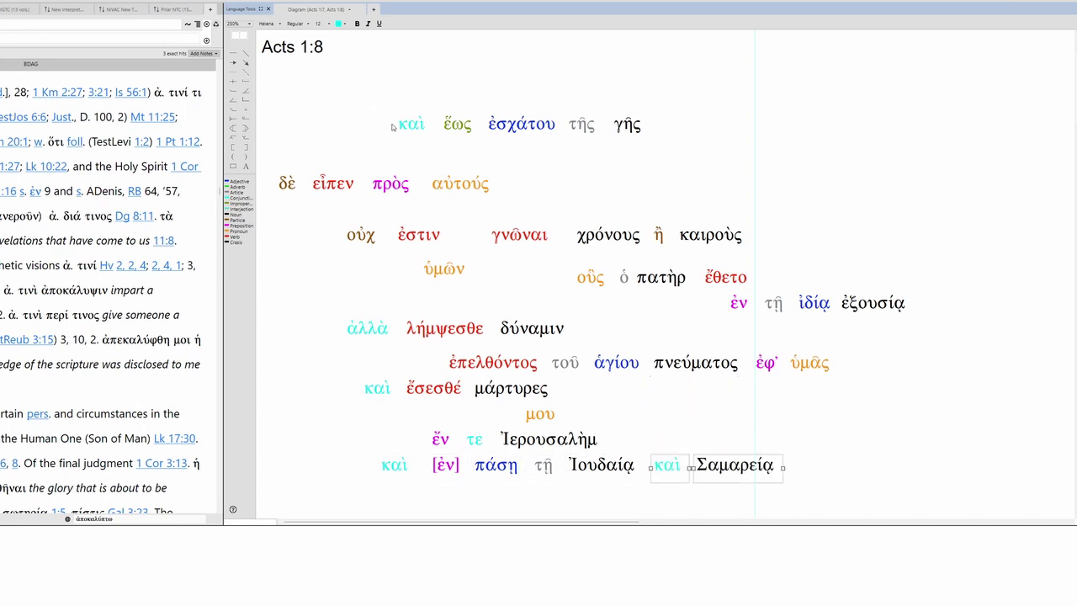
# Step: Move καὶ ἕως ἐσχάτου τῆς γῆς onto the bottom line of the diagram
pyautogui.moveTo(380, 105); pyautogui.dragTo(630, 133)
pyautogui.moveTo(629, 127); pyautogui.dragTo(617, 499)
pyautogui.click(741, 502)
pyautogui.scroll(-1, 796, 374)
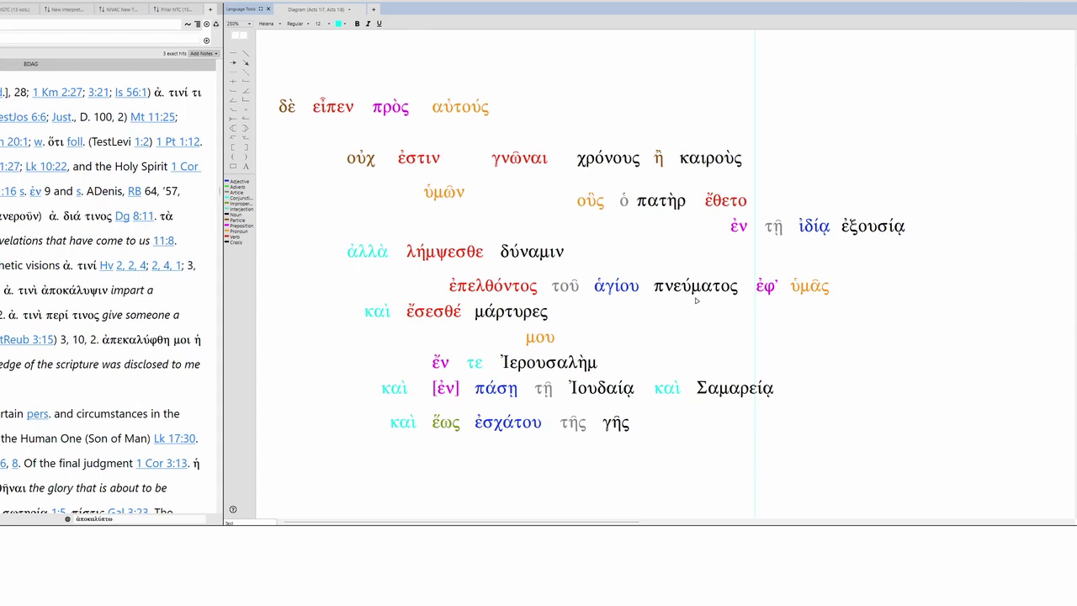
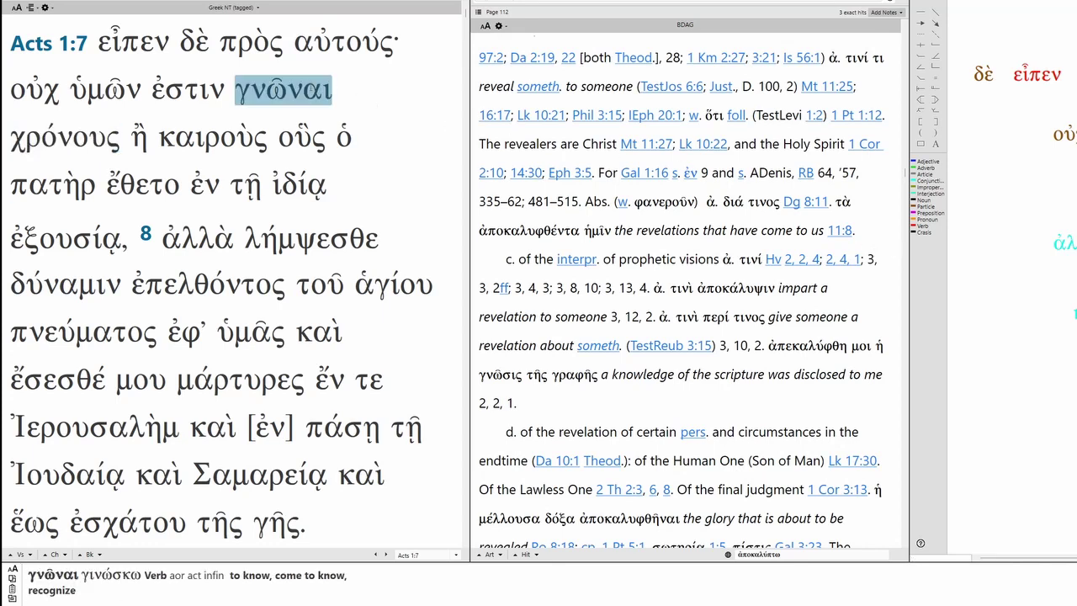
# Step: Look up γνῶναι, then χρόνους, from Acts 1:7 in the linked BDAG pane, ending on χρόνος
pyautogui.moveTo(114, 46)
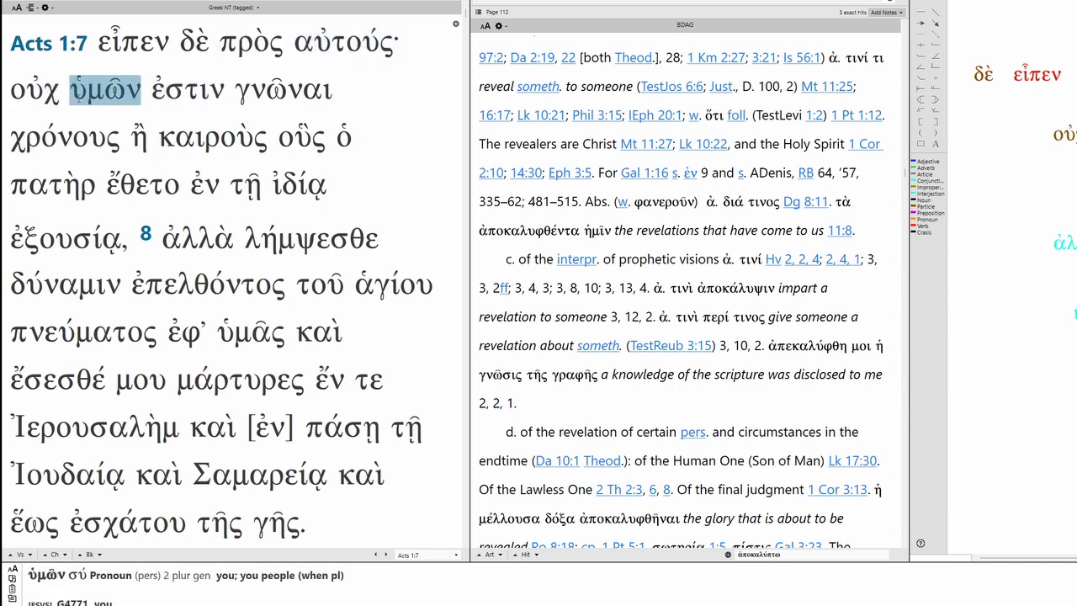
pyautogui.doubleClick(280, 91)
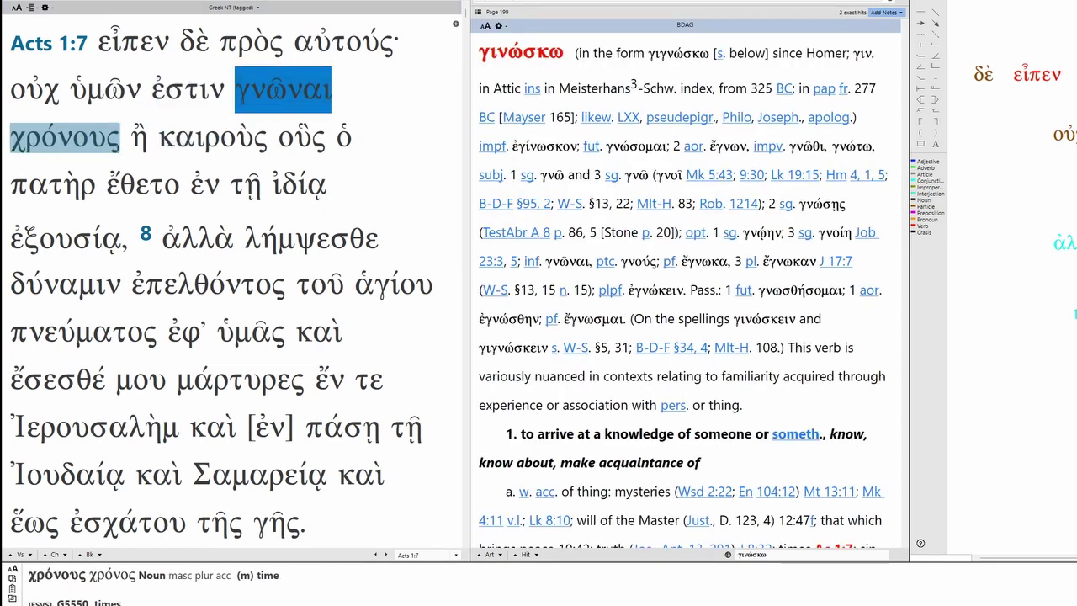
pyautogui.doubleClick(61, 143)
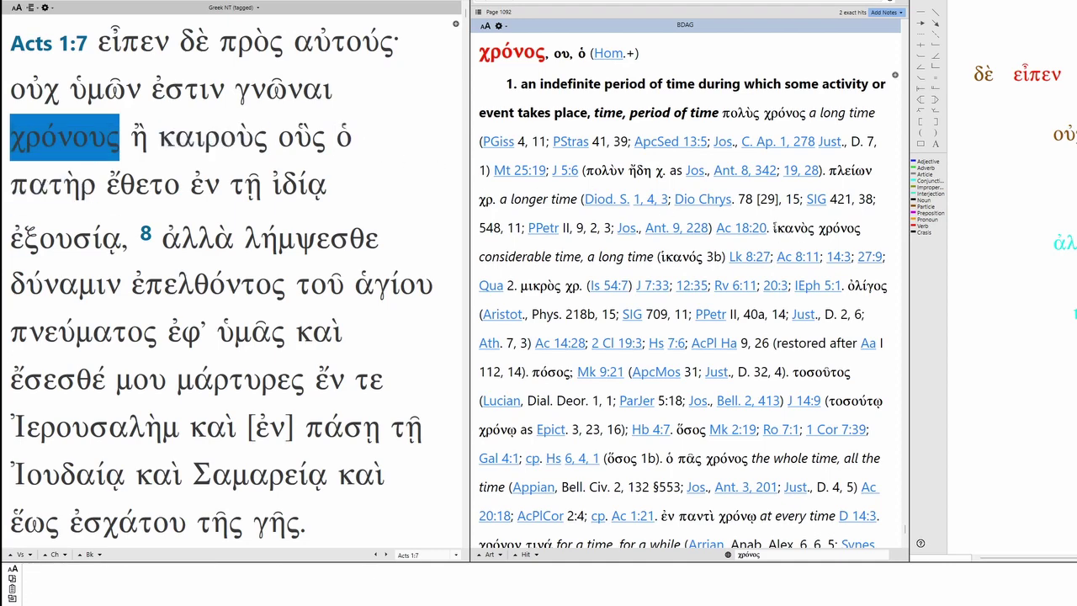
# Step: Read through the BDAG χρόνος entry, then load the καιρός entry from καιροὺς in Acts 1:7
pyautogui.scroll(-7, 683, 291)
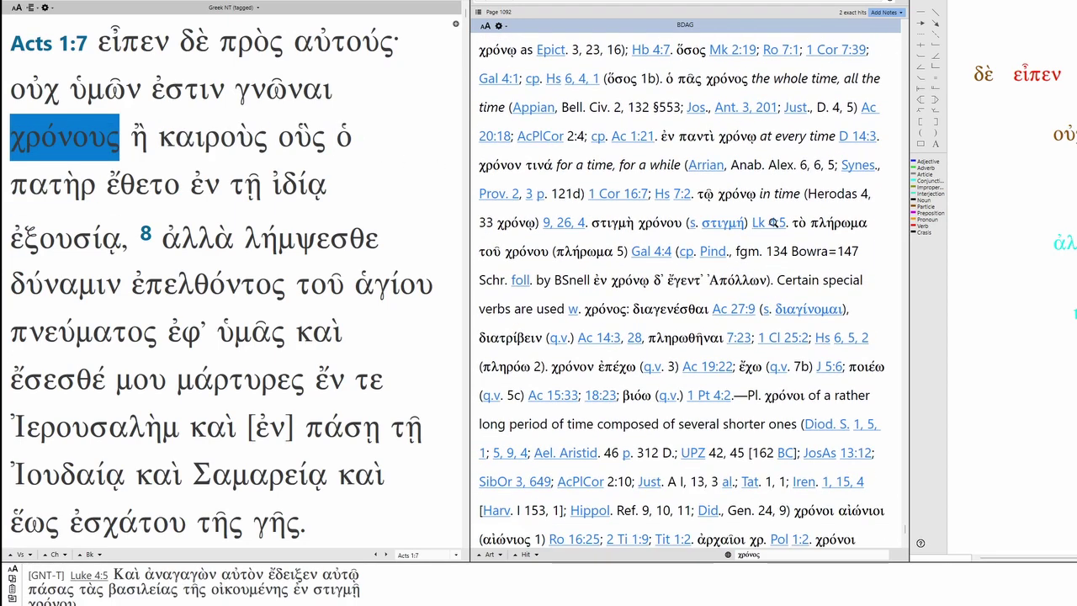
pyautogui.scroll(-6, 873, 401)
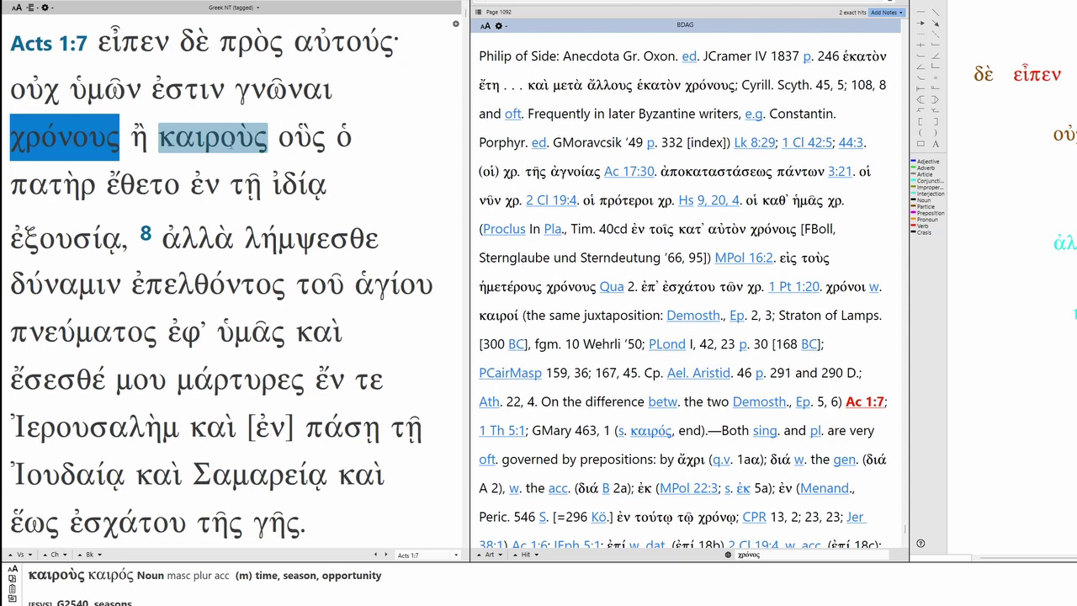
pyautogui.click(212, 138)
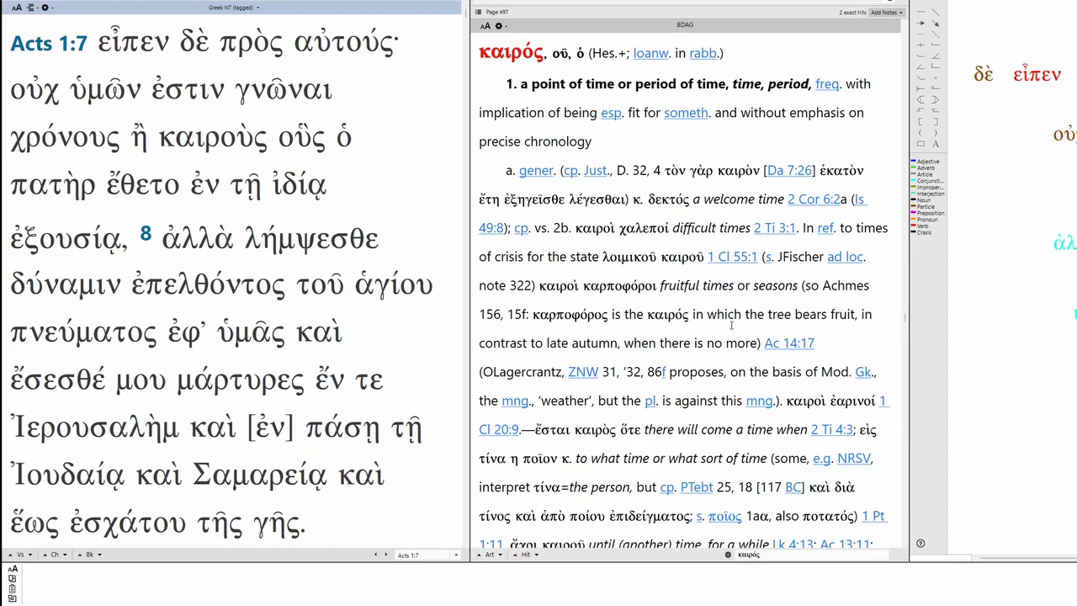
# Step: Scroll the BDAG καιρός entry down to sense 3b on the endtime, citing Ac 1:7
pyautogui.scroll(-7, 731, 324)
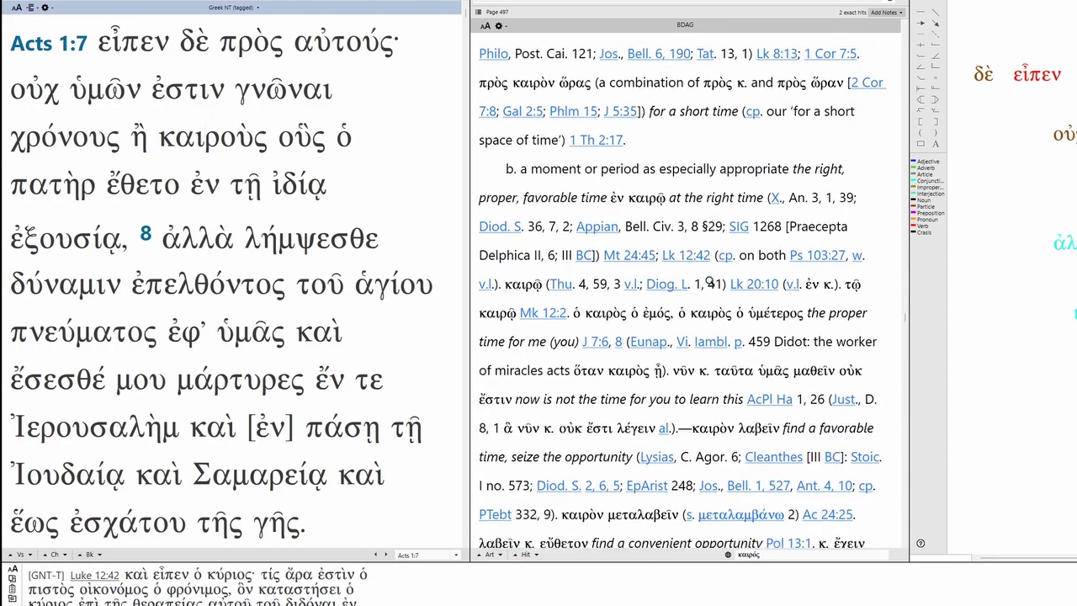
pyautogui.scroll(-1, 709, 284)
pyautogui.scroll(-5, 709, 280)
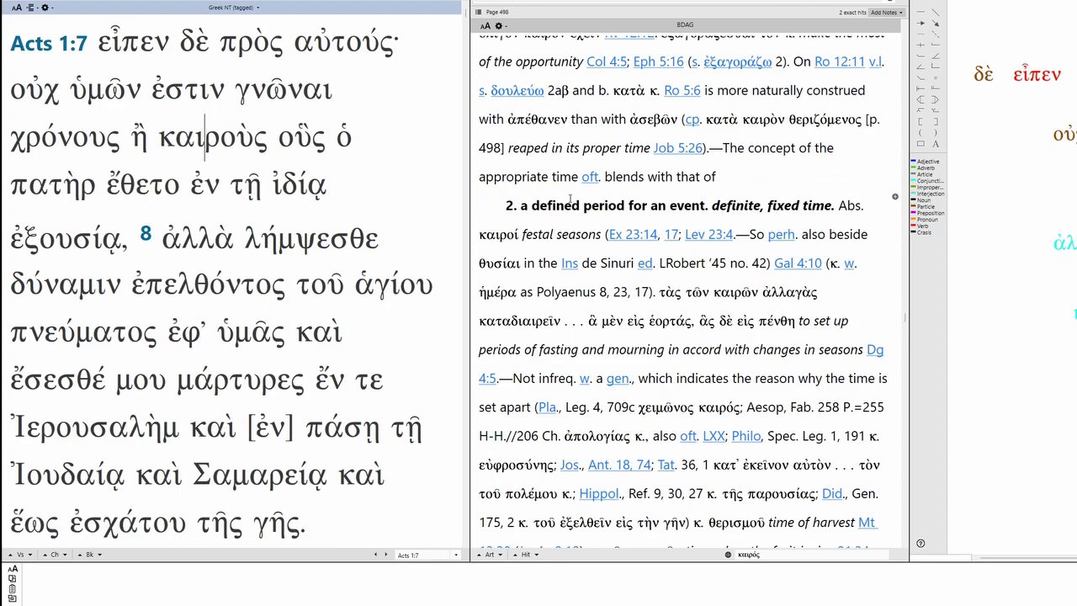
pyautogui.scroll(-6, 653, 240)
pyautogui.scroll(-15, 663, 226)
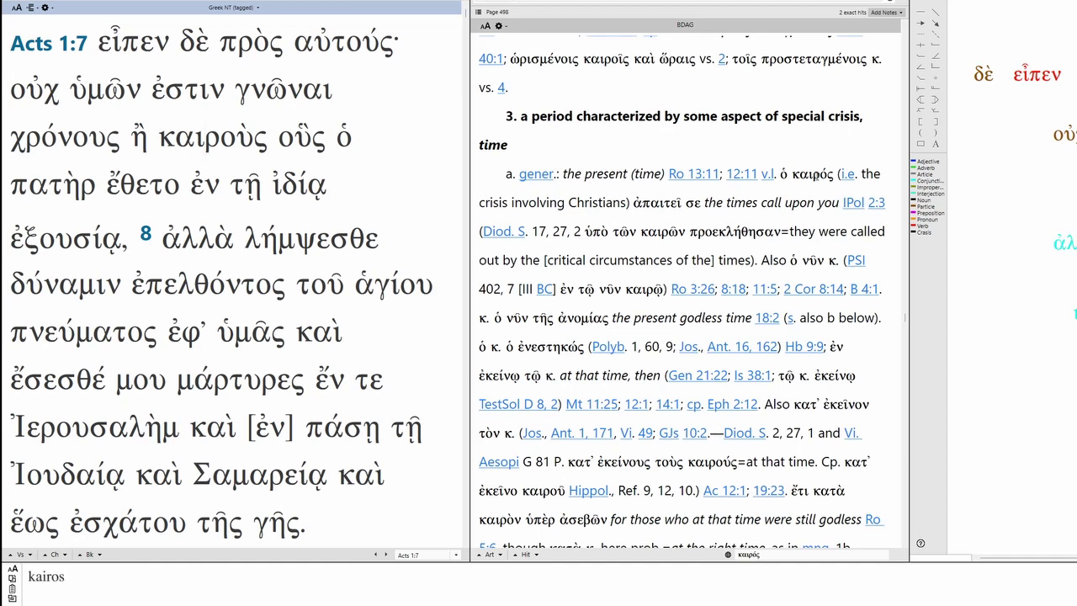
pyautogui.scroll(-7, 742, 168)
pyautogui.scroll(-4, 742, 168)
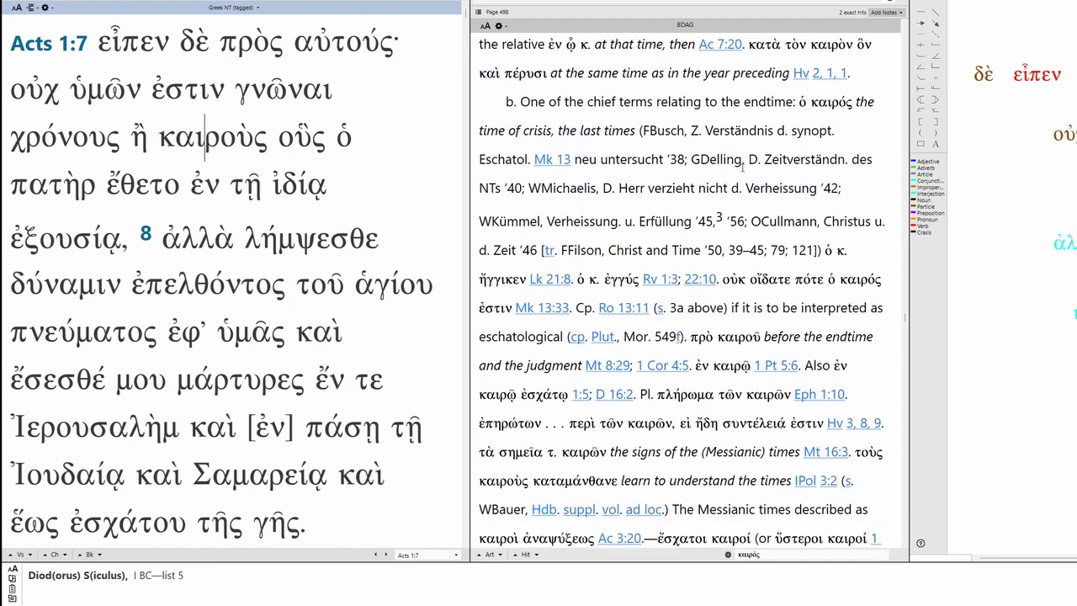
pyautogui.scroll(-4, 741, 165)
pyautogui.scroll(-1, 742, 164)
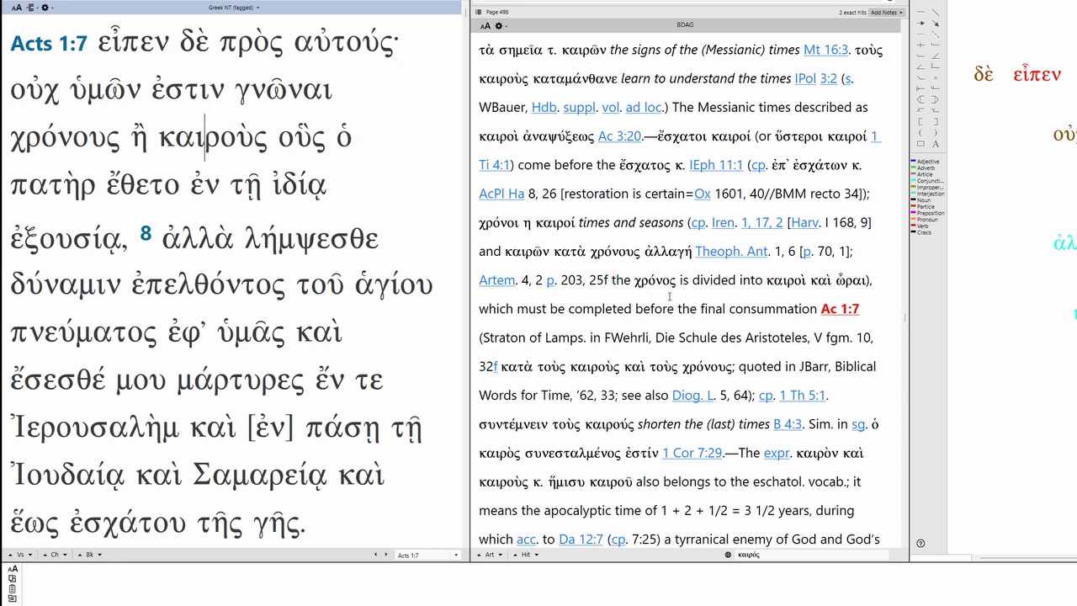
# Step: Highlight 'χρόνος is divided into καιροὶ', 'final consummation' and the eschatological vocabulary remark in BDAG
pyautogui.moveTo(634, 281); pyautogui.dragTo(806, 281)
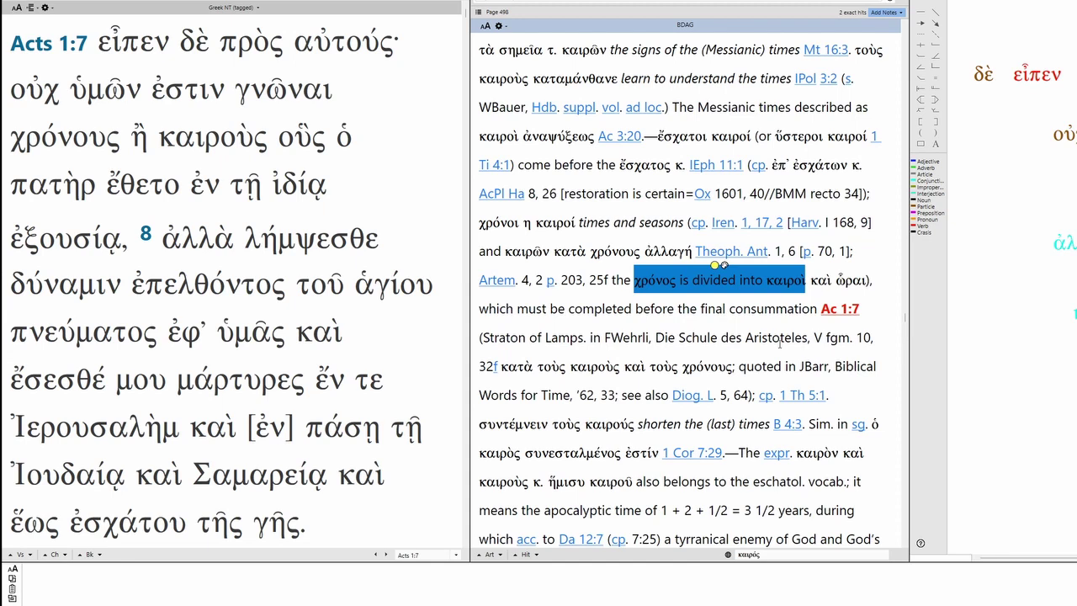
pyautogui.click(640, 312)
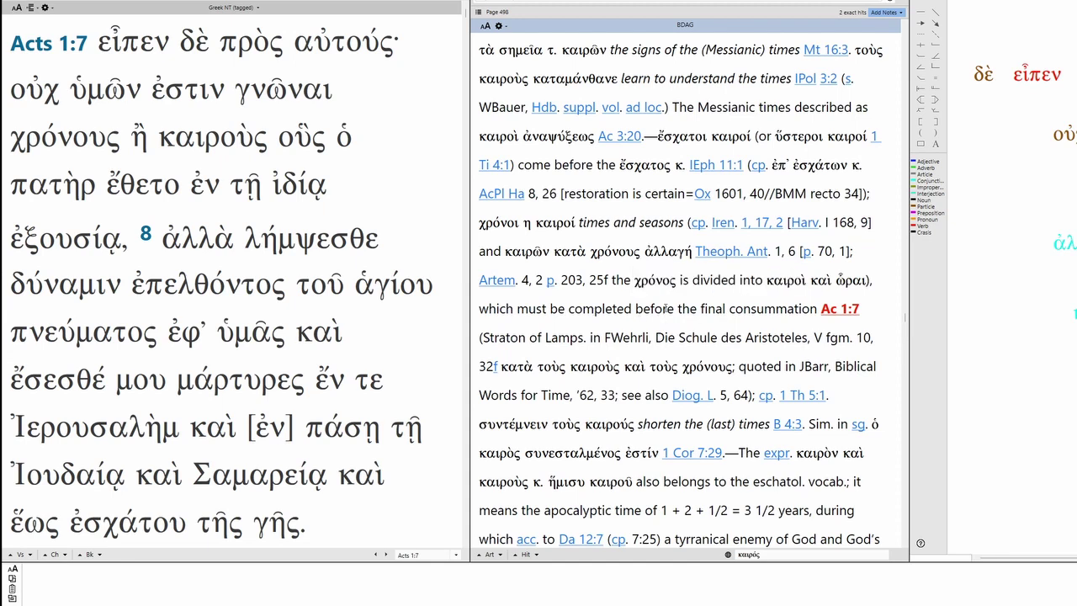
pyautogui.moveTo(700, 309); pyautogui.dragTo(816, 308)
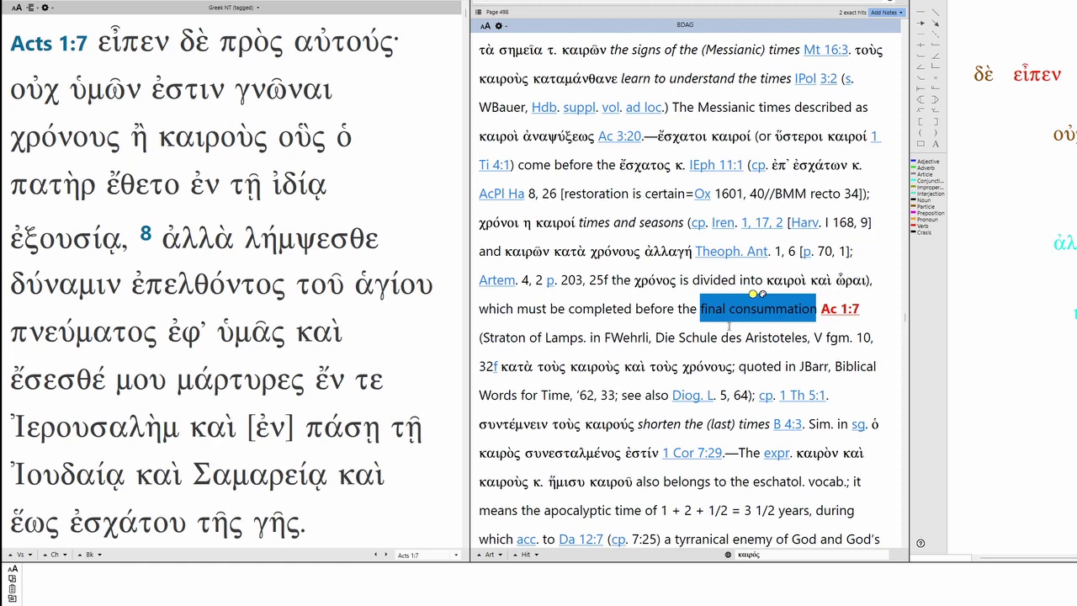
pyautogui.moveTo(730, 481); pyautogui.dragTo(846, 481)
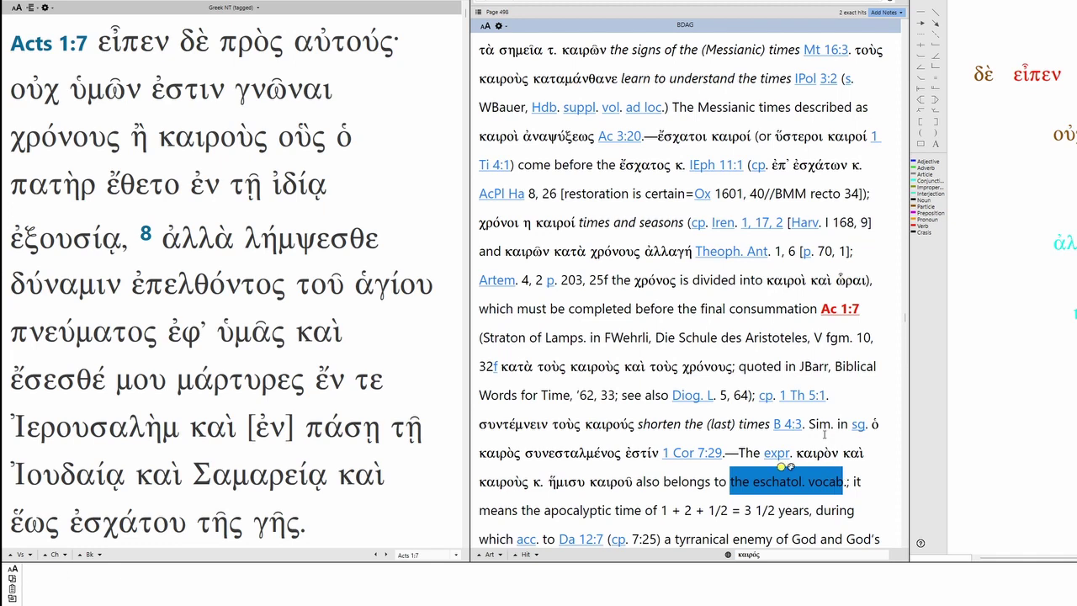
pyautogui.moveTo(839, 306)
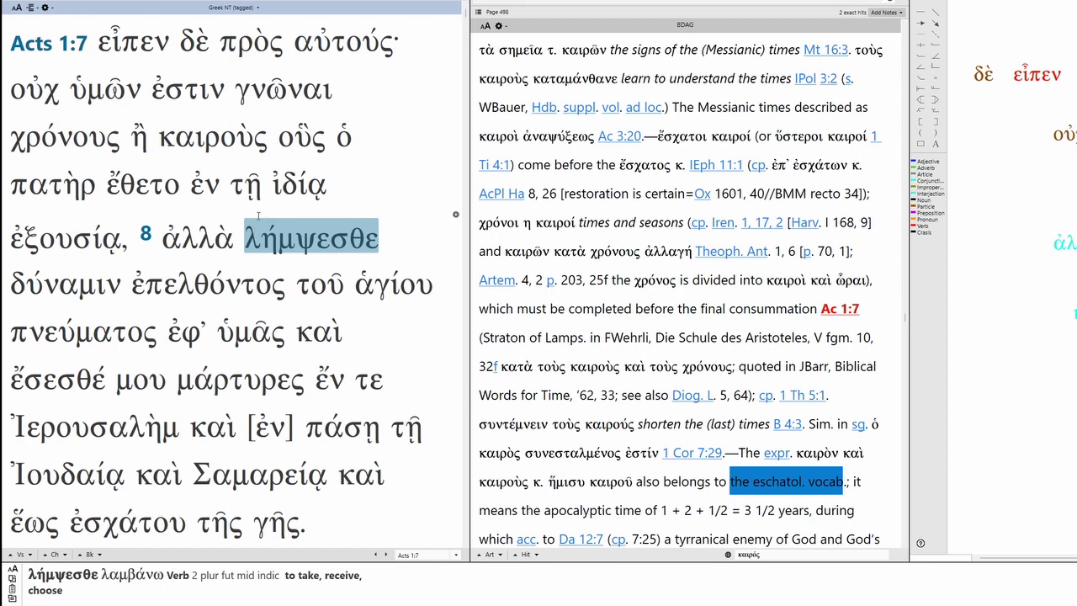
# Step: Open BDAG's ἀλλά entry from verse 8, mark its sense after a negative, then move toward δύναμιν
pyautogui.click(191, 238)
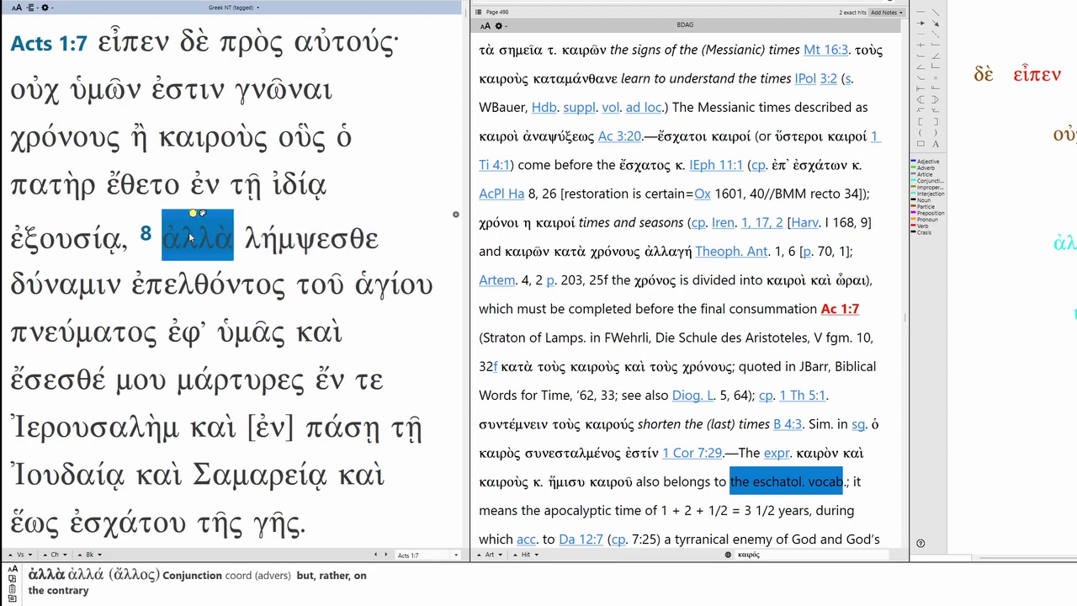
pyautogui.click(191, 238)
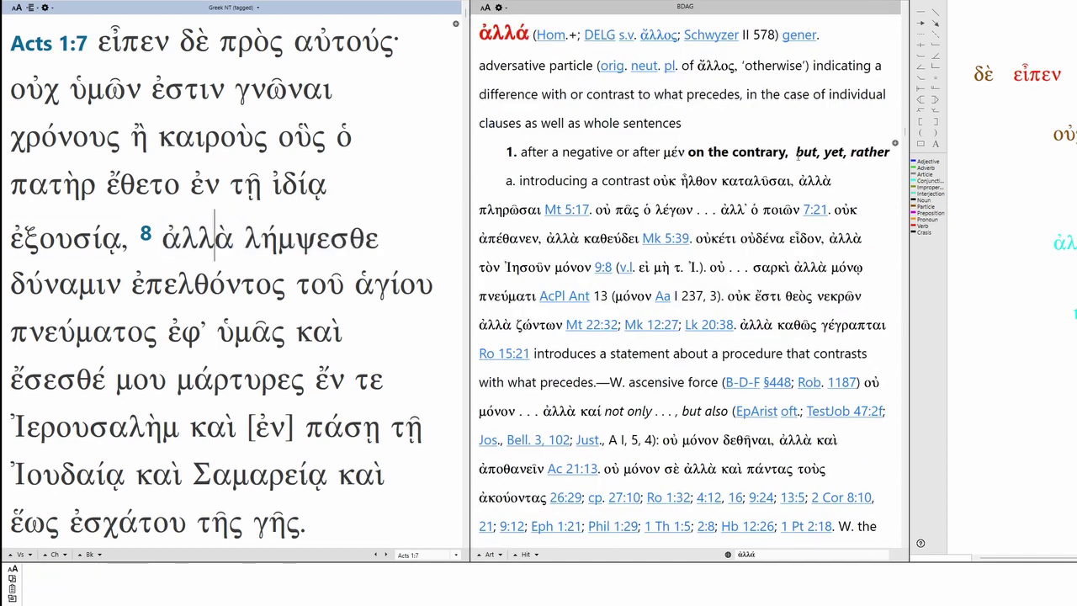
pyautogui.moveTo(521, 151); pyautogui.dragTo(683, 152)
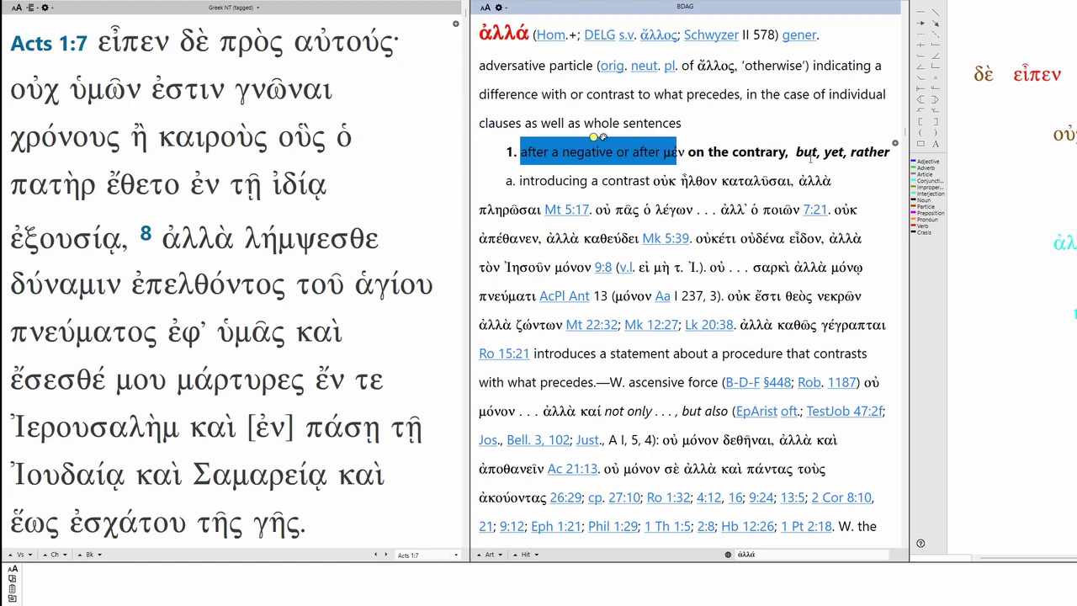
pyautogui.moveTo(192, 235)
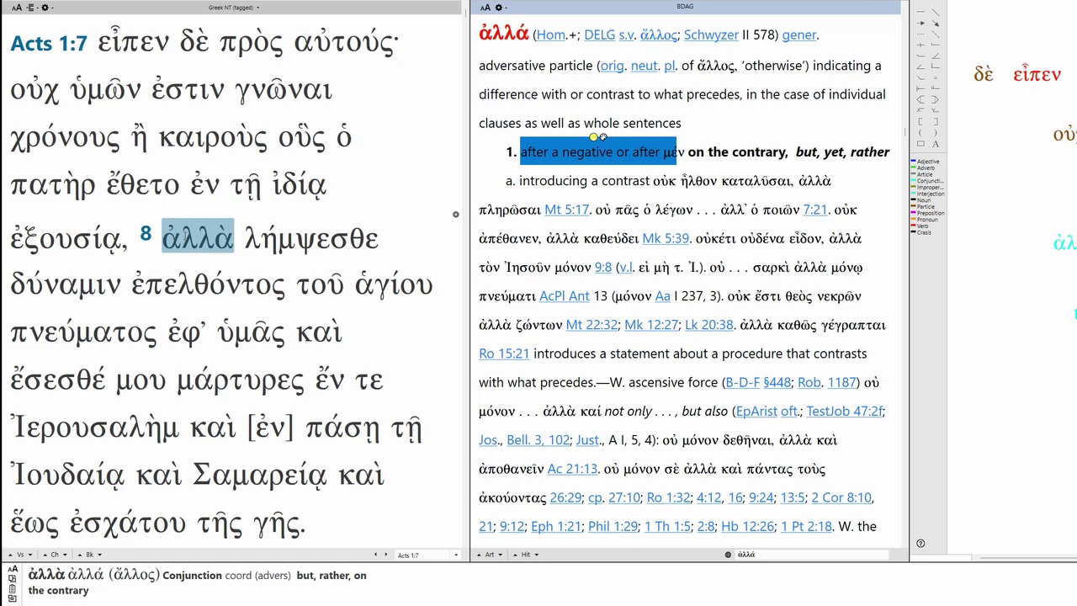
pyautogui.moveTo(65, 286)
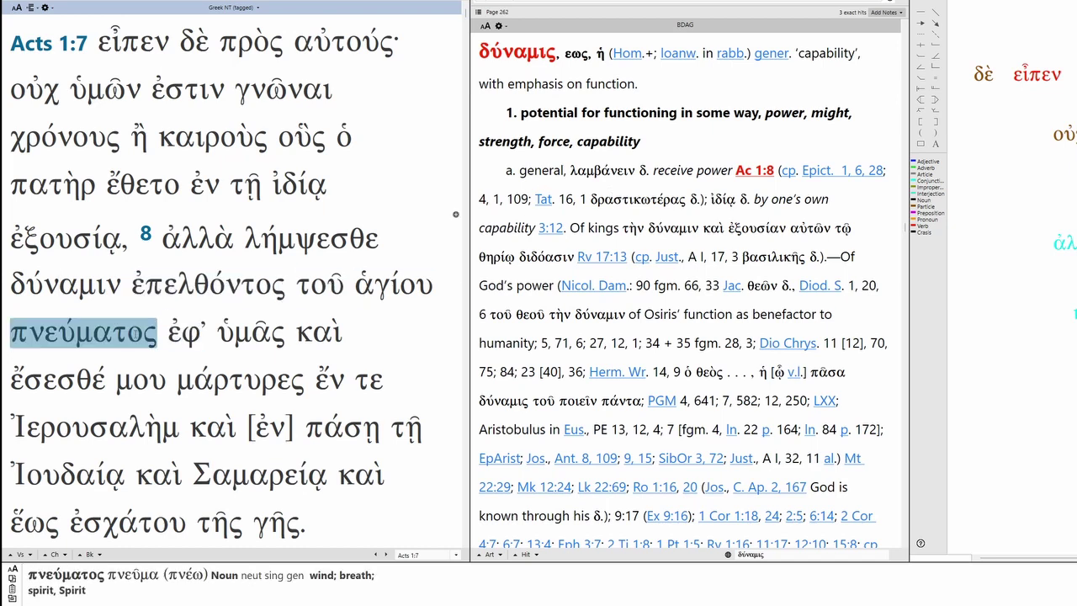
# Step: Load the BDAG ἐπέρχομαι entry for ἐπελθόντος, where sense 1b cites Ac 1:8
pyautogui.doubleClick(187, 289)
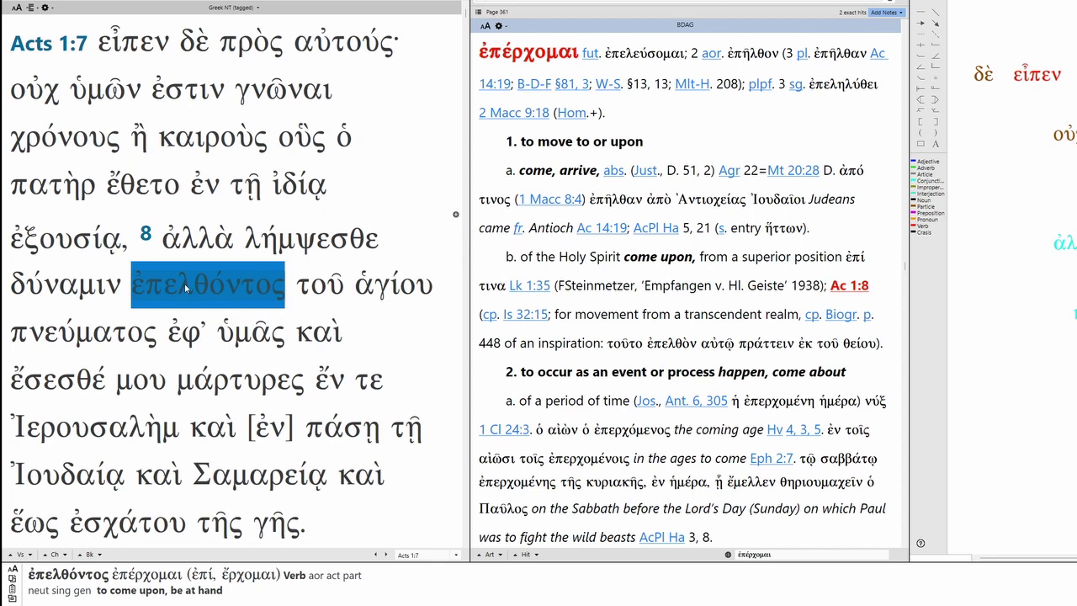
pyautogui.moveTo(306, 239)
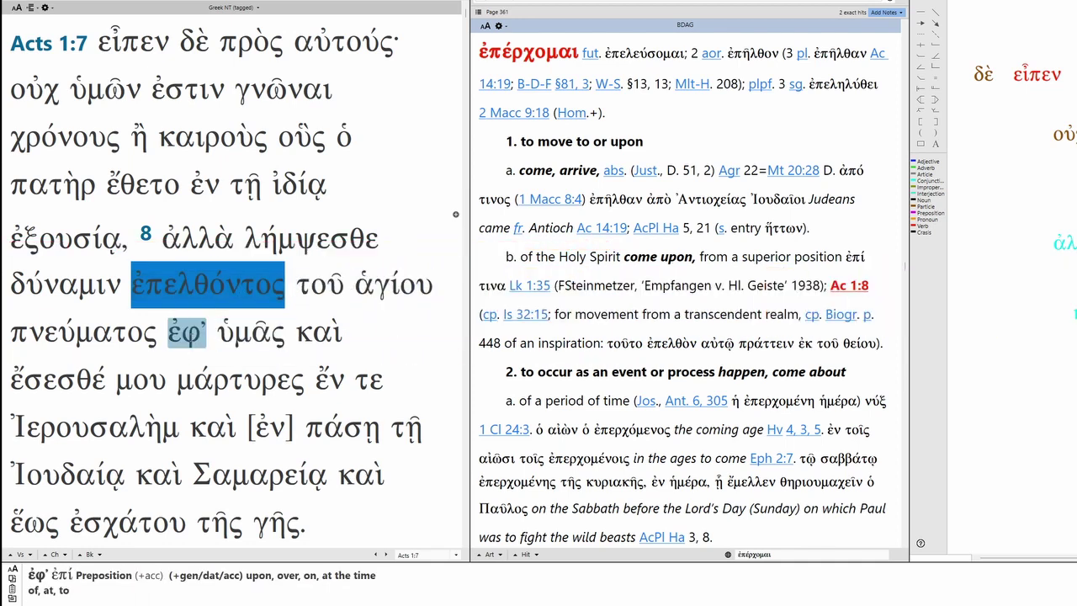
pyautogui.click(186, 335)
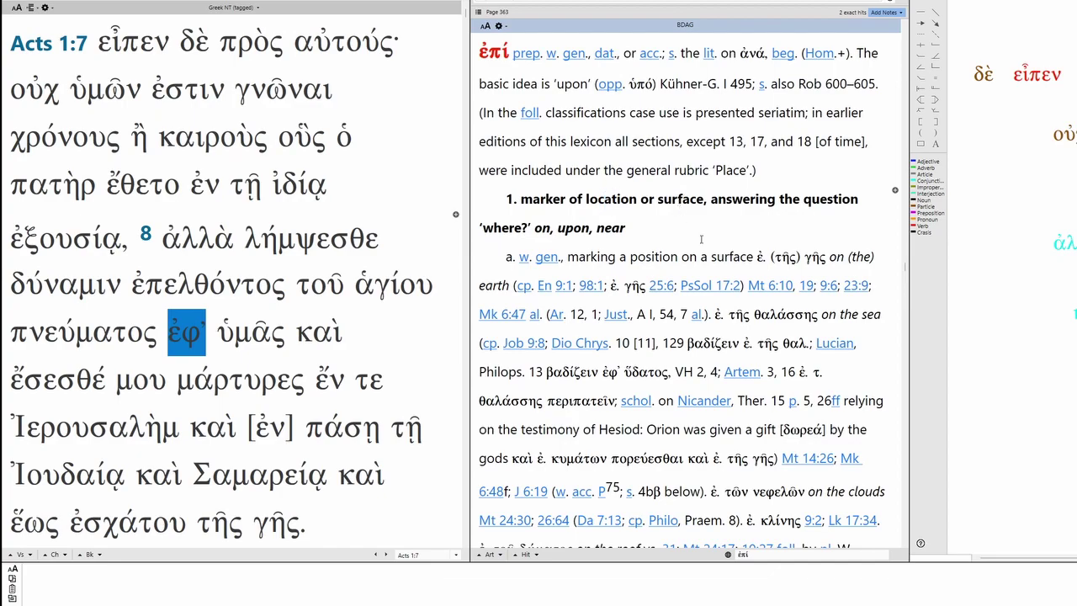
# Step: Scroll the BDAG ἐπί entry down to sense 9 and mark its gloss 'over'
pyautogui.scroll(-10, 701, 240)
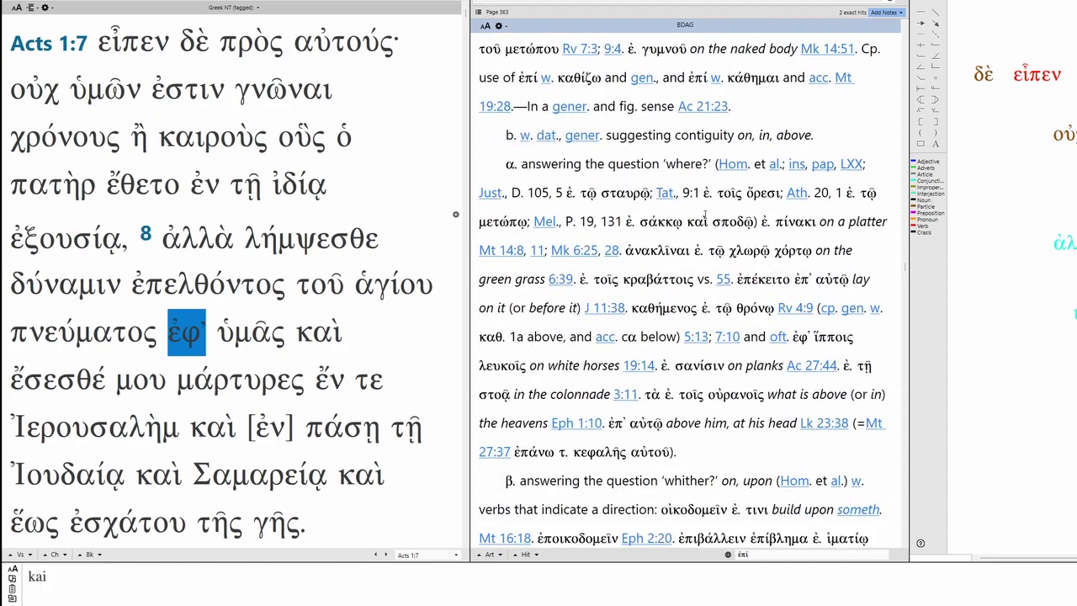
pyautogui.scroll(-15, 704, 217)
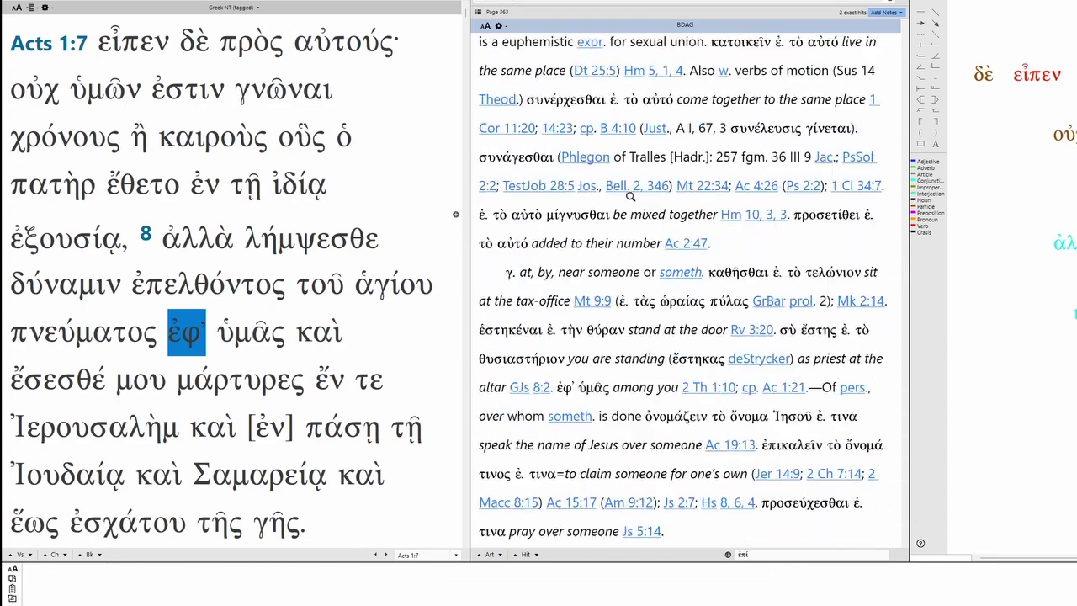
pyautogui.scroll(-10, 630, 196)
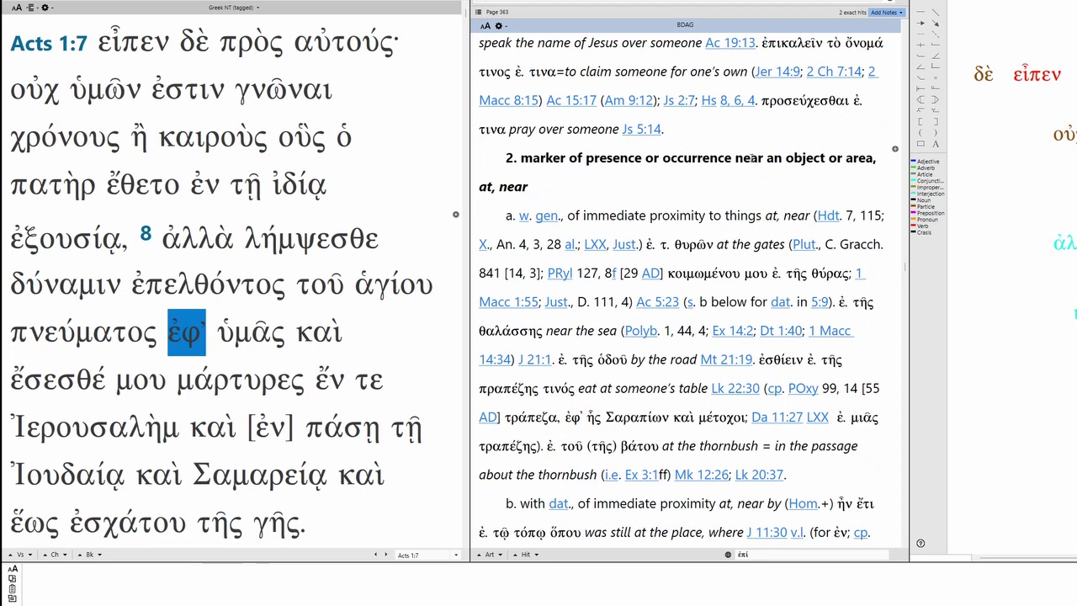
pyautogui.scroll(-10, 670, 210)
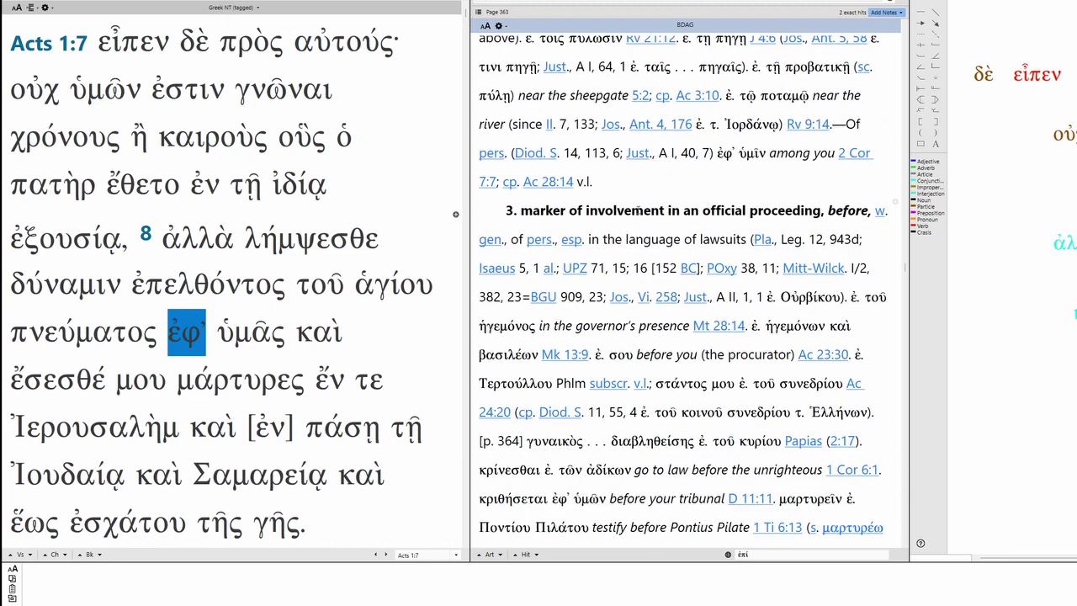
pyautogui.scroll(-10, 765, 231)
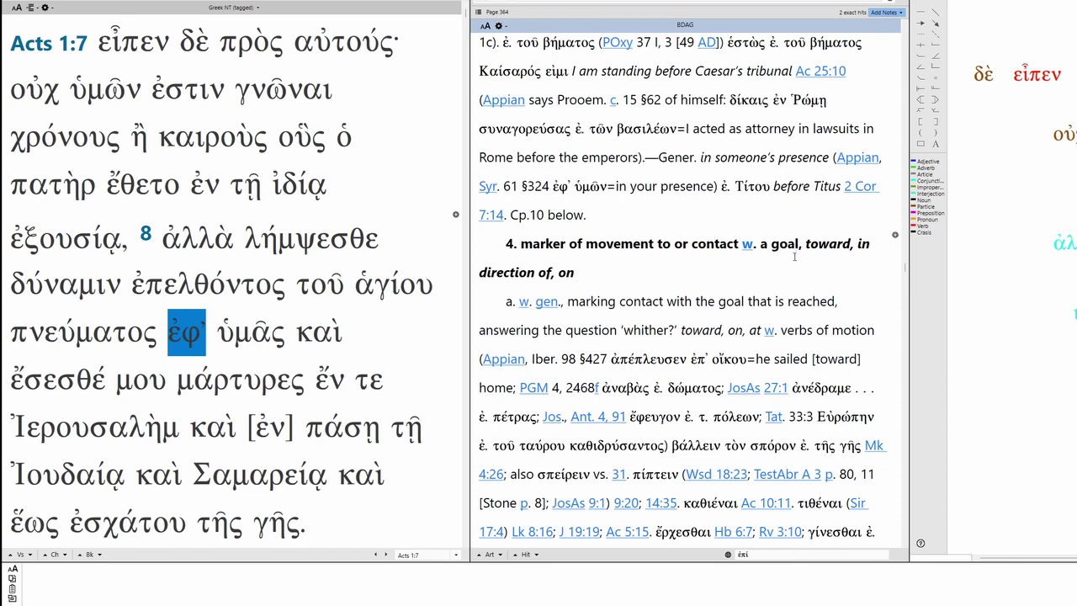
pyautogui.scroll(-7, 661, 275)
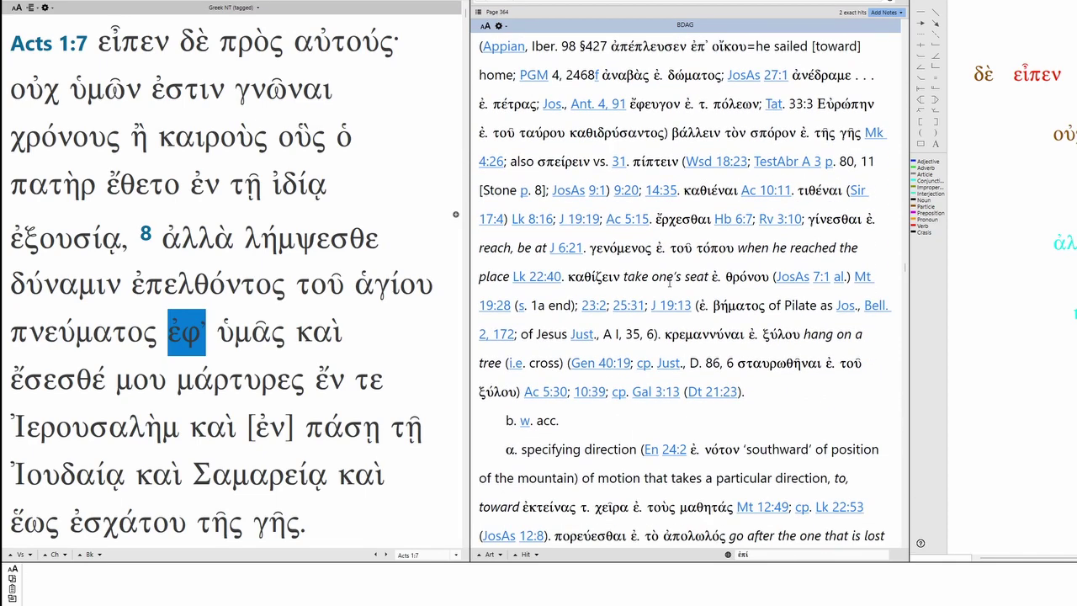
pyautogui.scroll(-12, 660, 275)
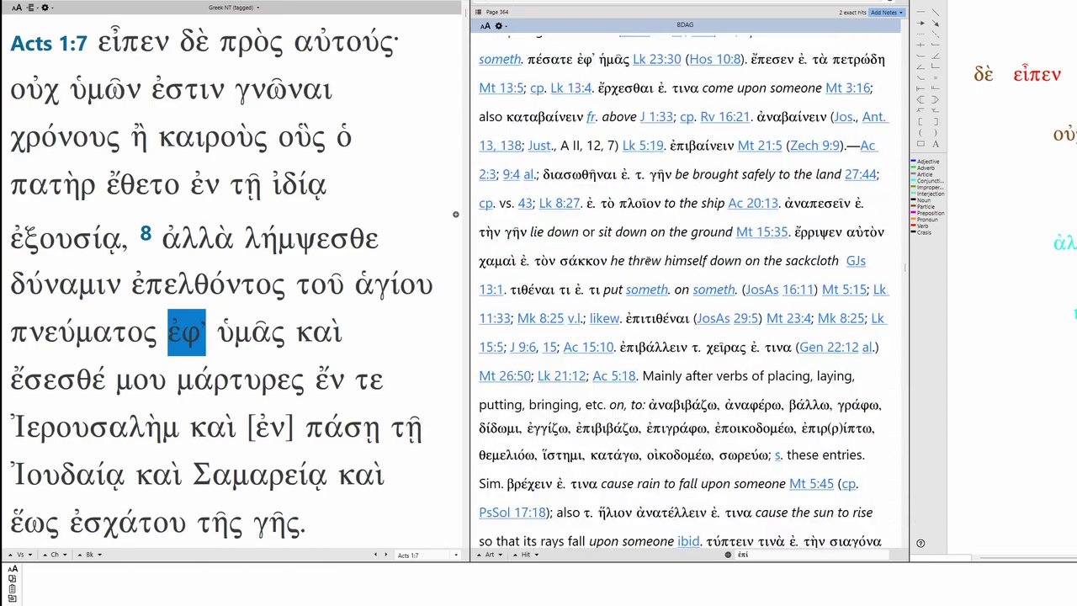
pyautogui.scroll(-10, 643, 262)
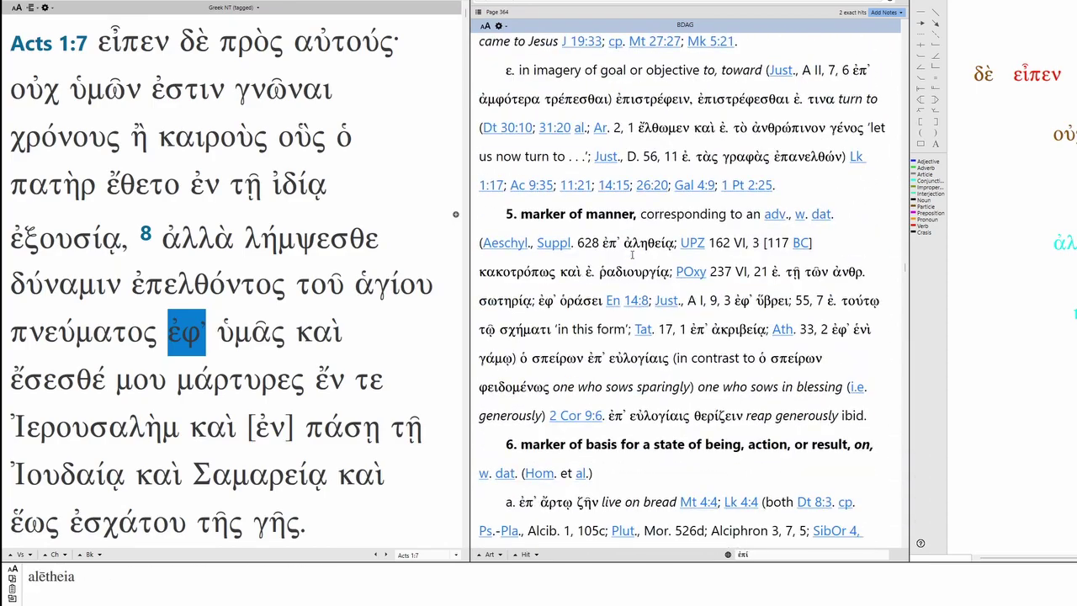
pyautogui.scroll(-3, 607, 230)
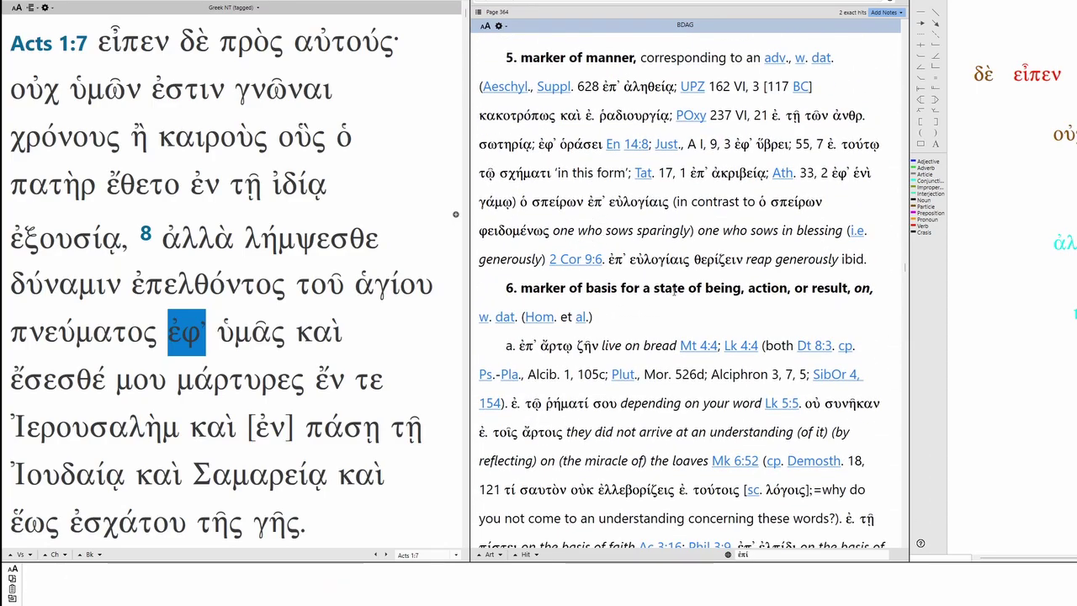
pyautogui.scroll(-10, 841, 291)
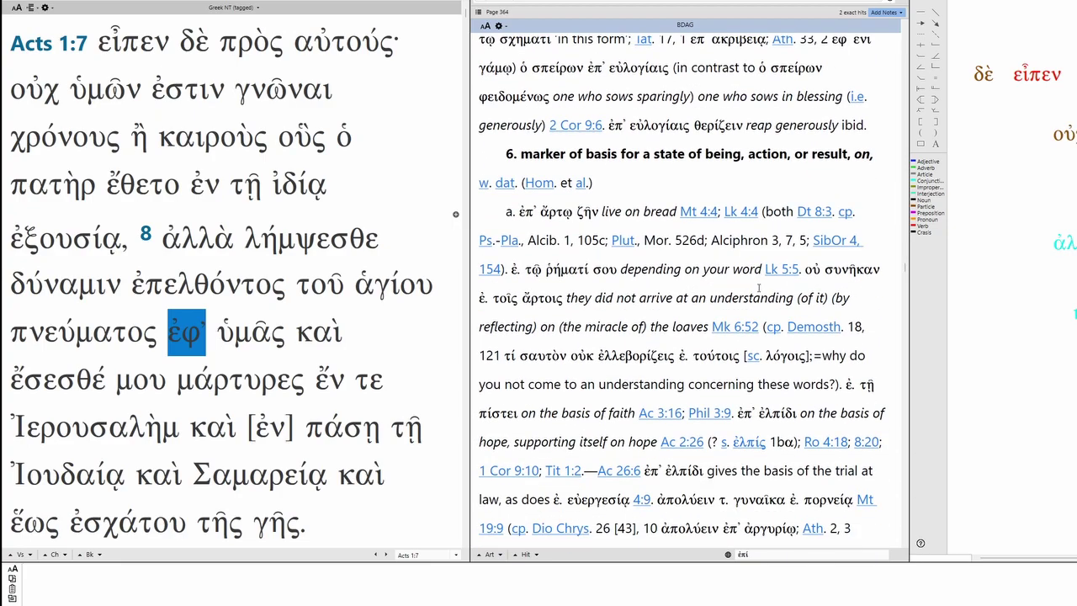
pyautogui.scroll(-15, 758, 279)
pyautogui.scroll(-15, 747, 271)
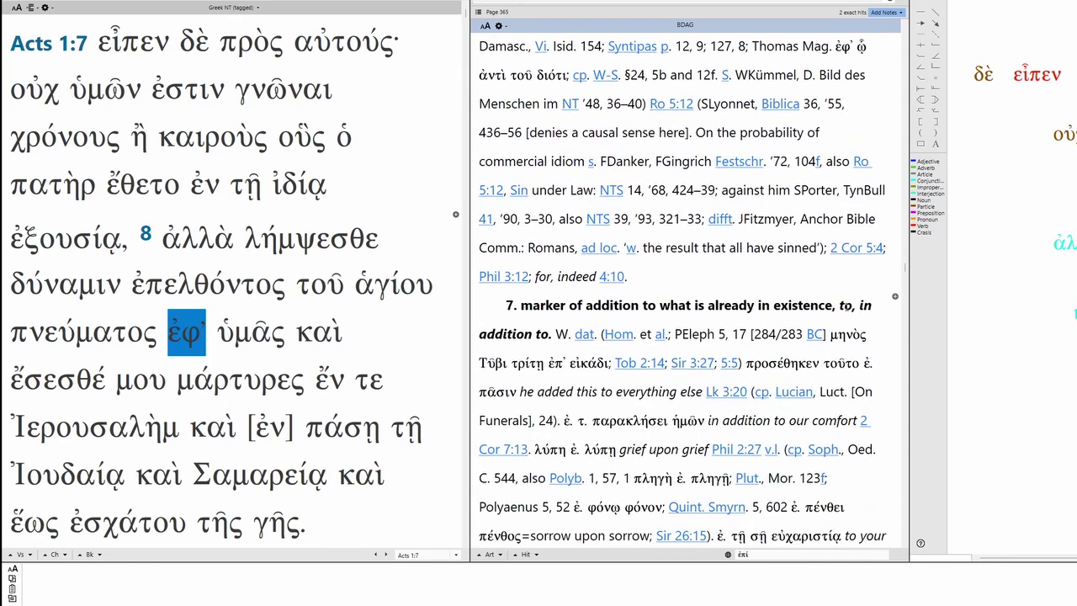
pyautogui.scroll(-5, 671, 315)
pyautogui.scroll(-1, 675, 303)
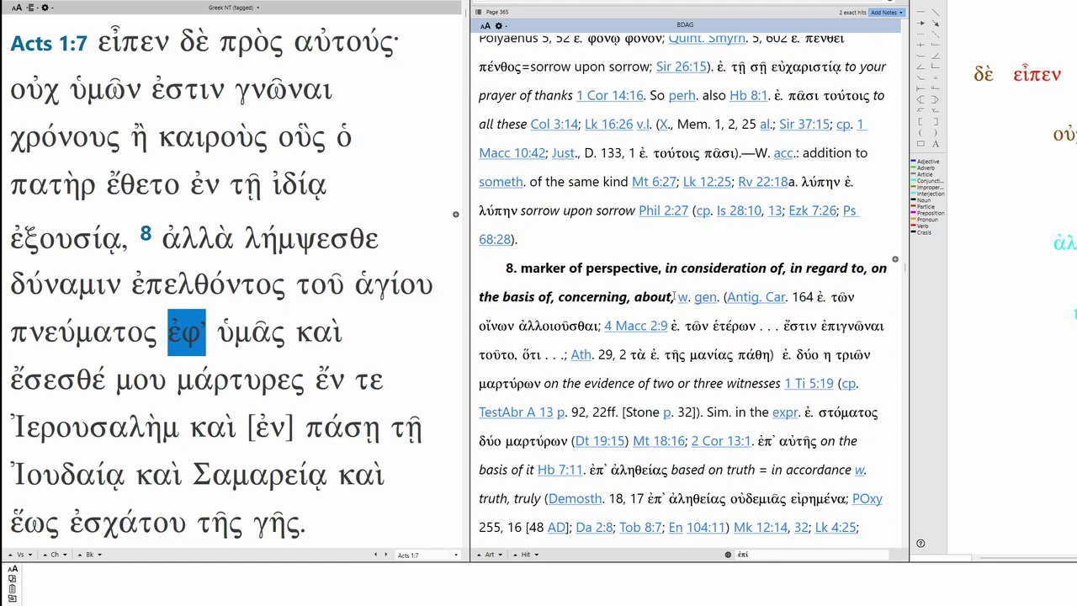
pyautogui.scroll(-9, 678, 297)
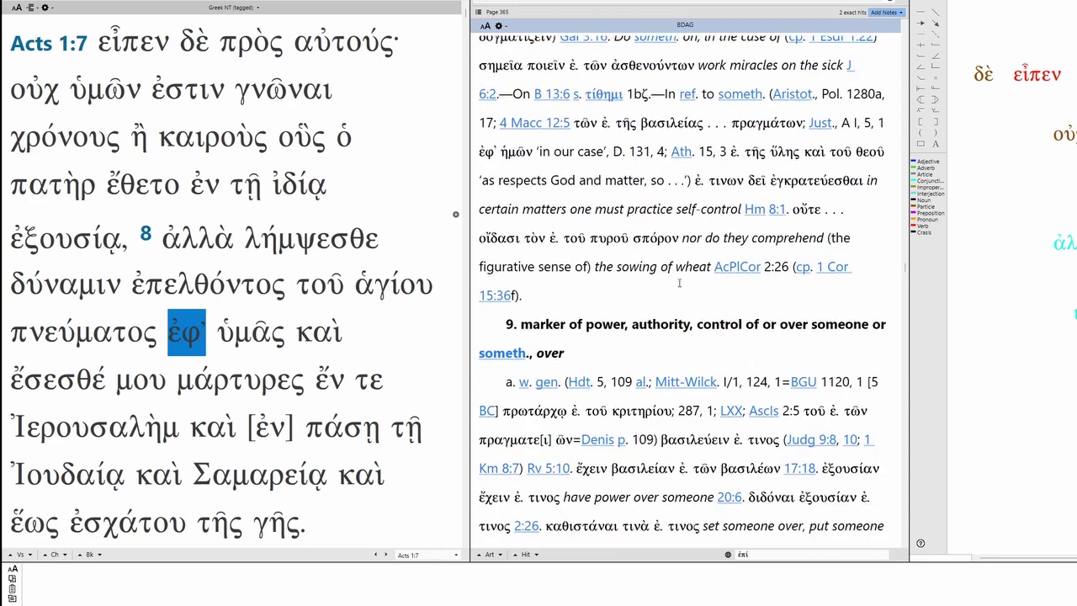
pyautogui.scroll(-1, 679, 283)
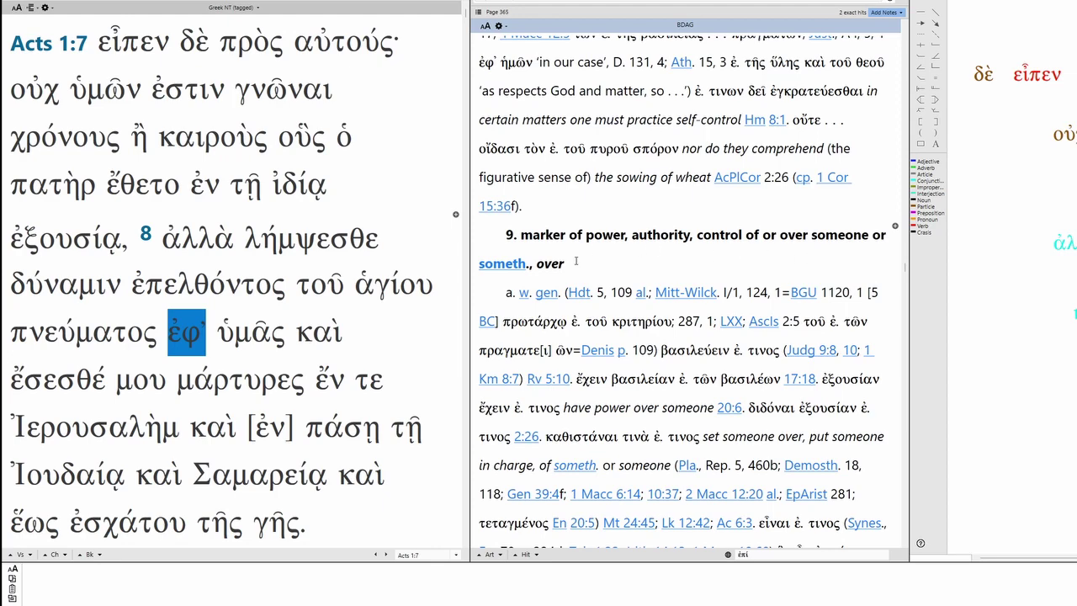
pyautogui.doubleClick(546, 264)
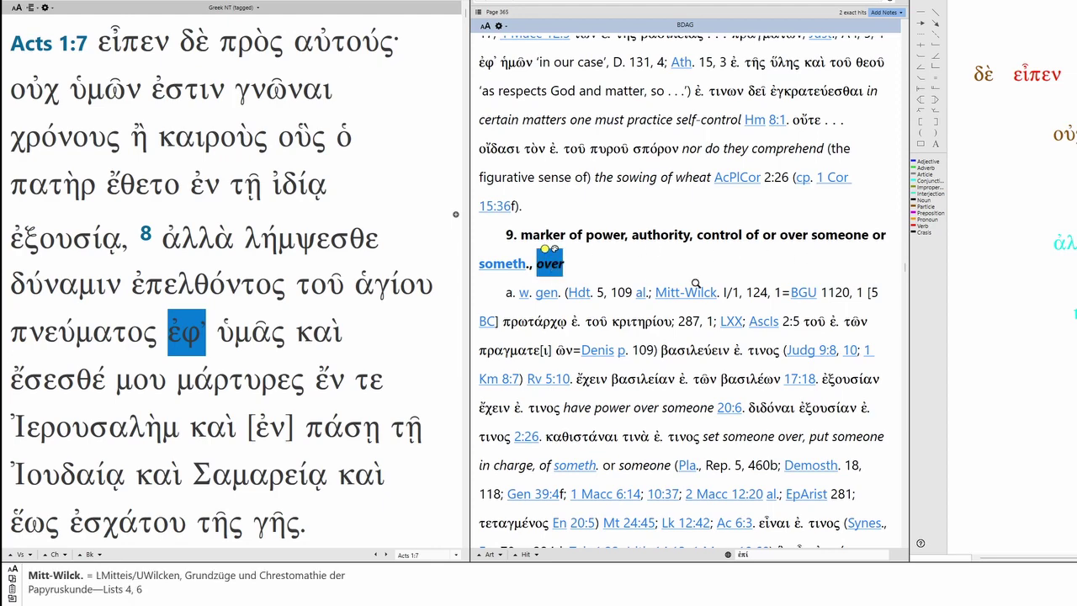
# Step: Continue down the ἐπί entry until sense 14, 'marker indicating the one to whom…', is near the top
pyautogui.scroll(-5, 696, 284)
pyautogui.scroll(-7, 695, 284)
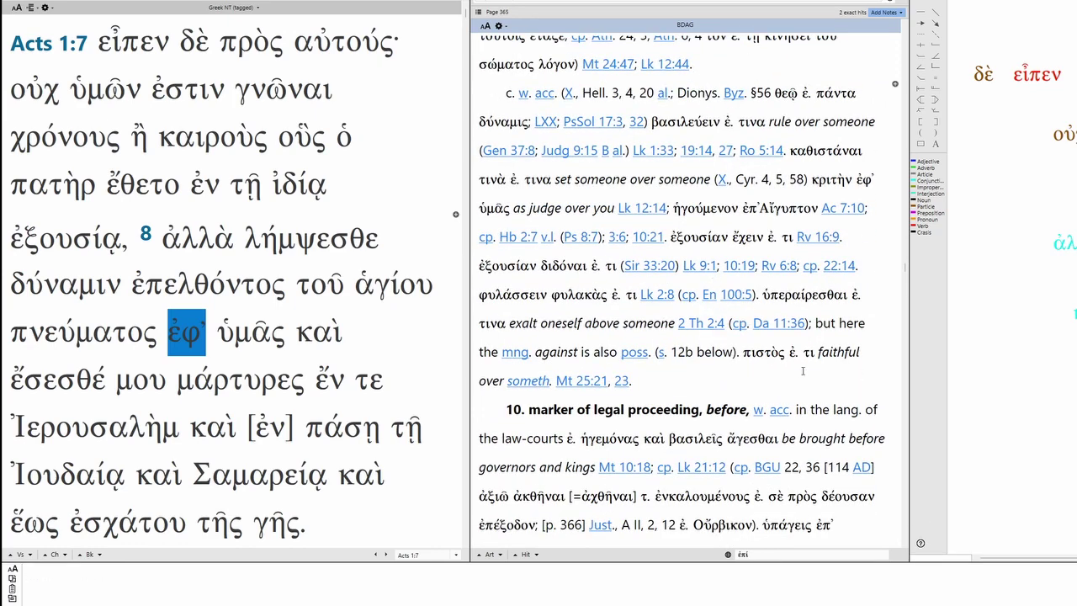
pyautogui.scroll(-3, 732, 368)
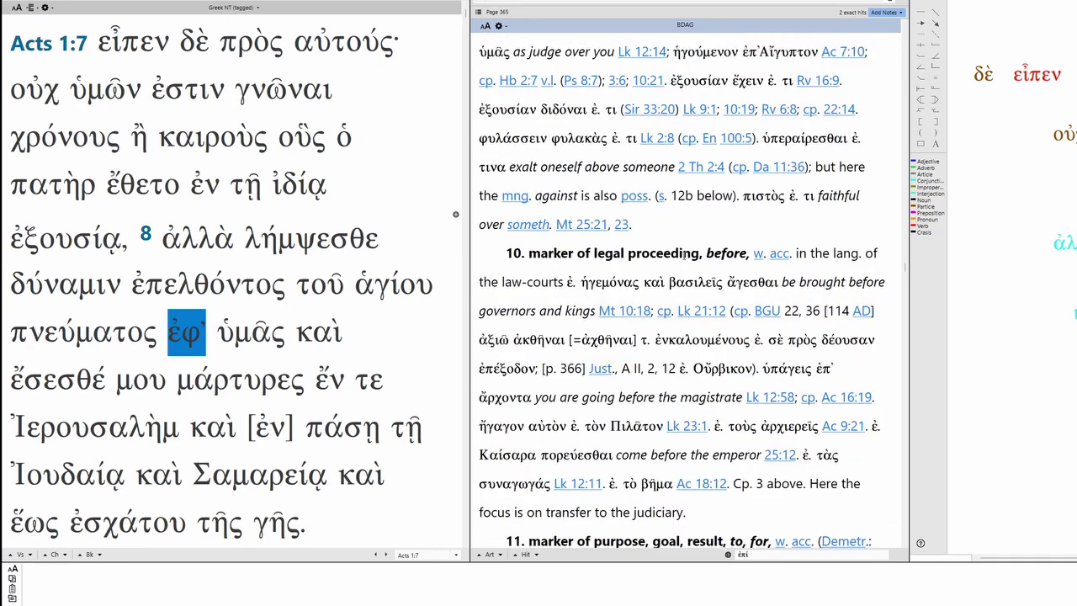
pyautogui.scroll(-2, 657, 367)
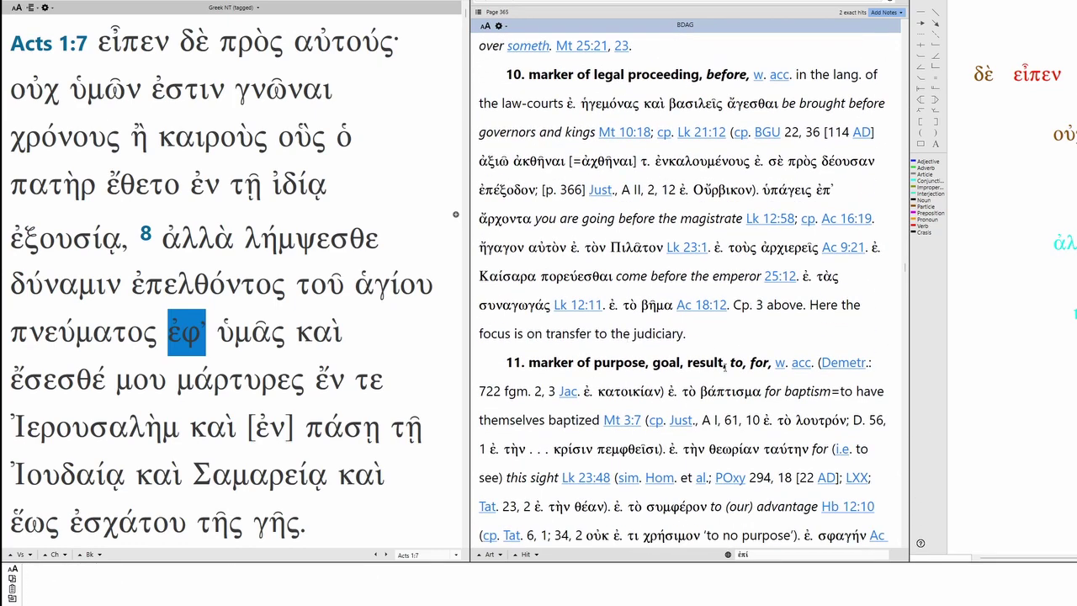
pyautogui.scroll(-1, 752, 356)
pyautogui.scroll(-4, 752, 356)
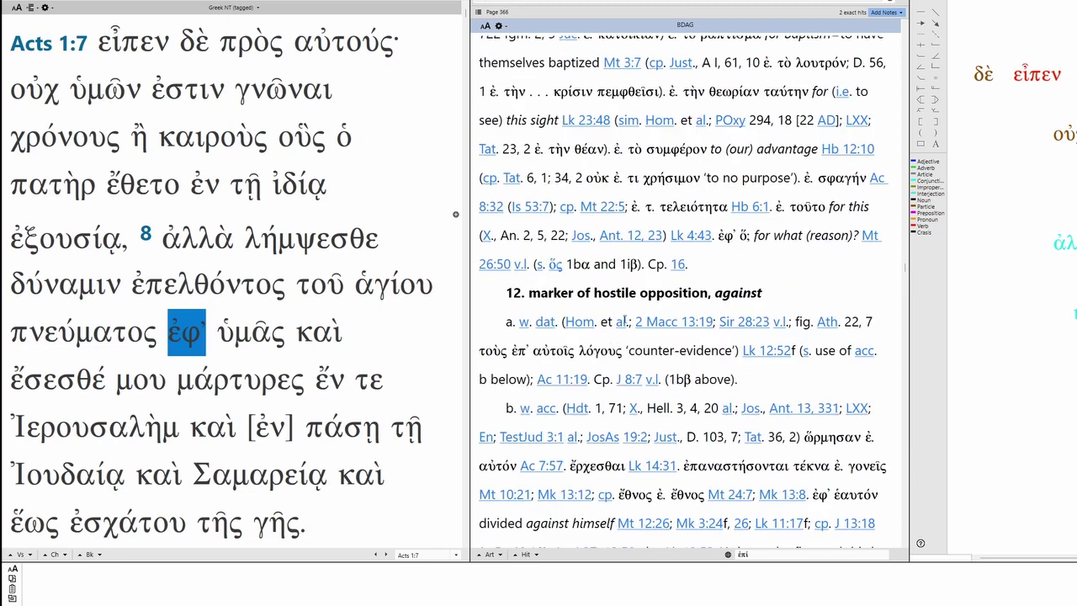
pyautogui.scroll(-5, 697, 313)
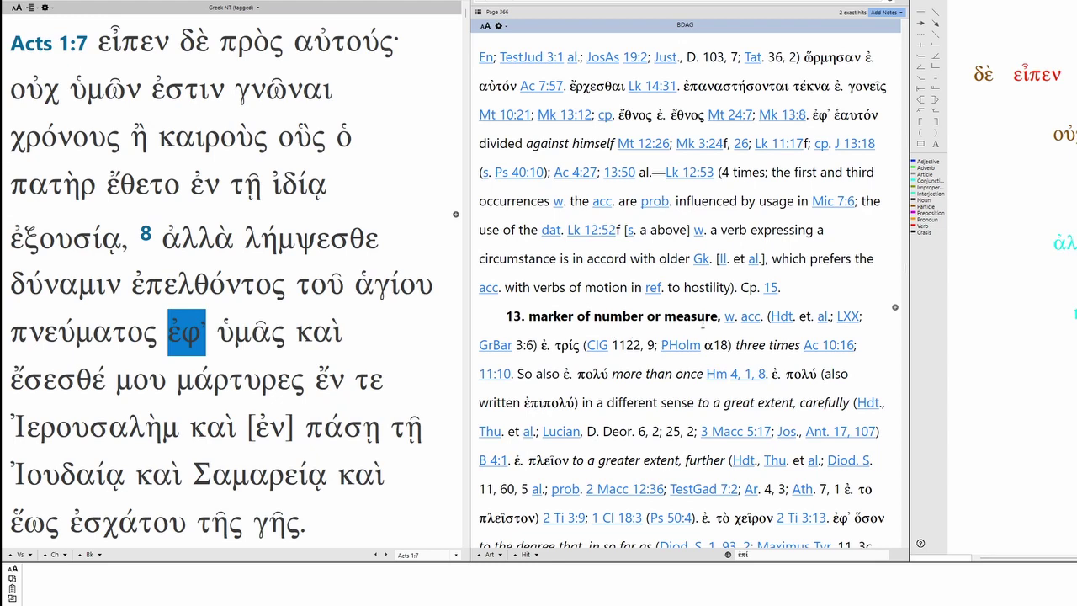
pyautogui.scroll(-2, 709, 326)
pyautogui.scroll(-2, 709, 325)
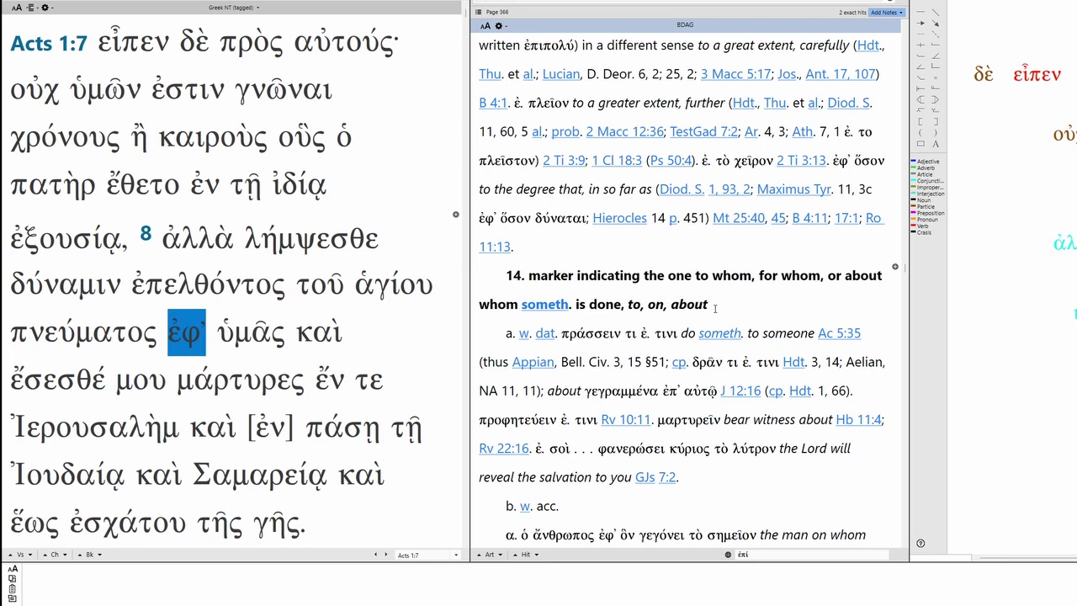
pyautogui.scroll(-5, 698, 304)
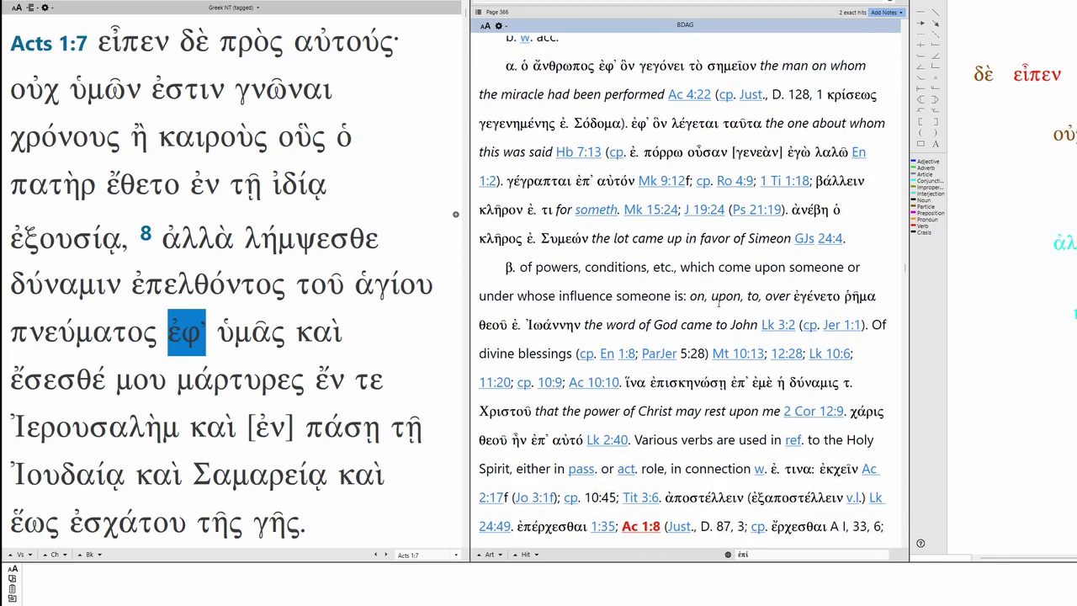
pyautogui.scroll(-3, 718, 303)
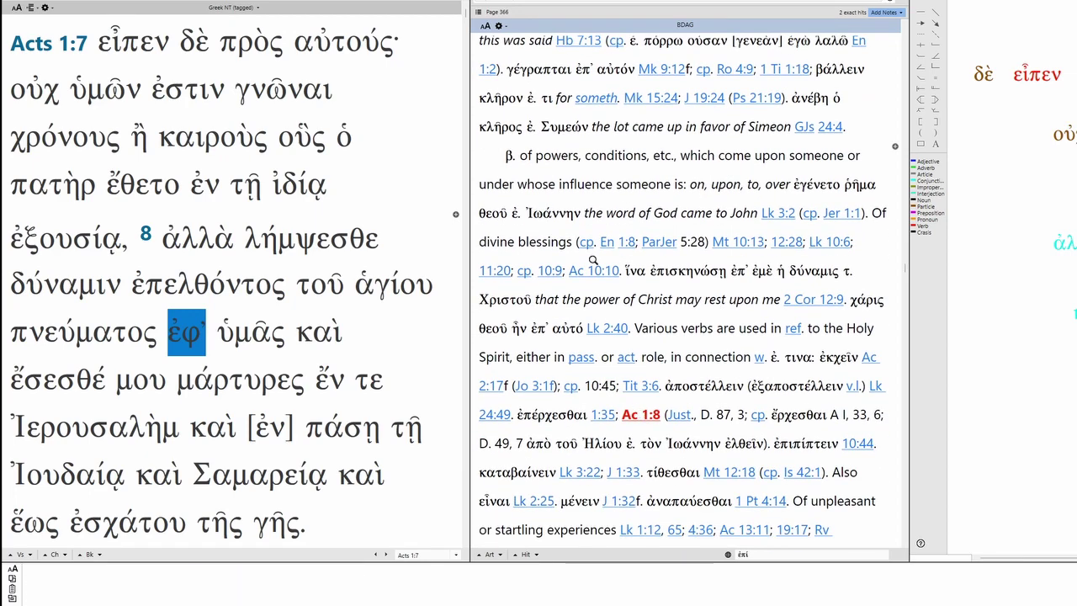
pyautogui.scroll(10, 584, 226)
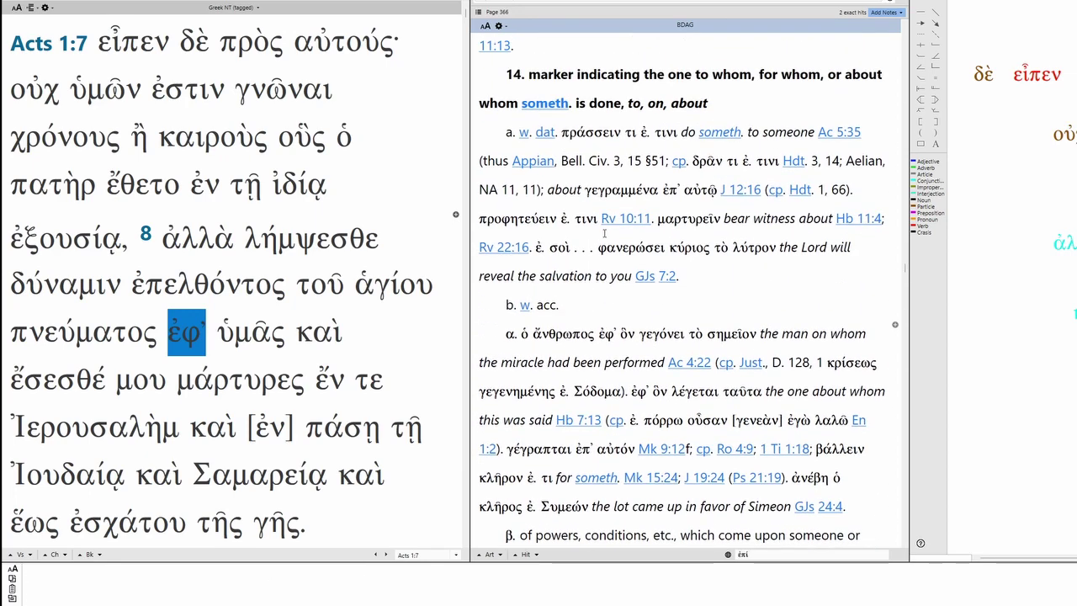
# Step: Highlight the sense 14 heading of ἐπί, then scroll down into its subsenses
pyautogui.moveTo(503, 95); pyautogui.dragTo(744, 112)
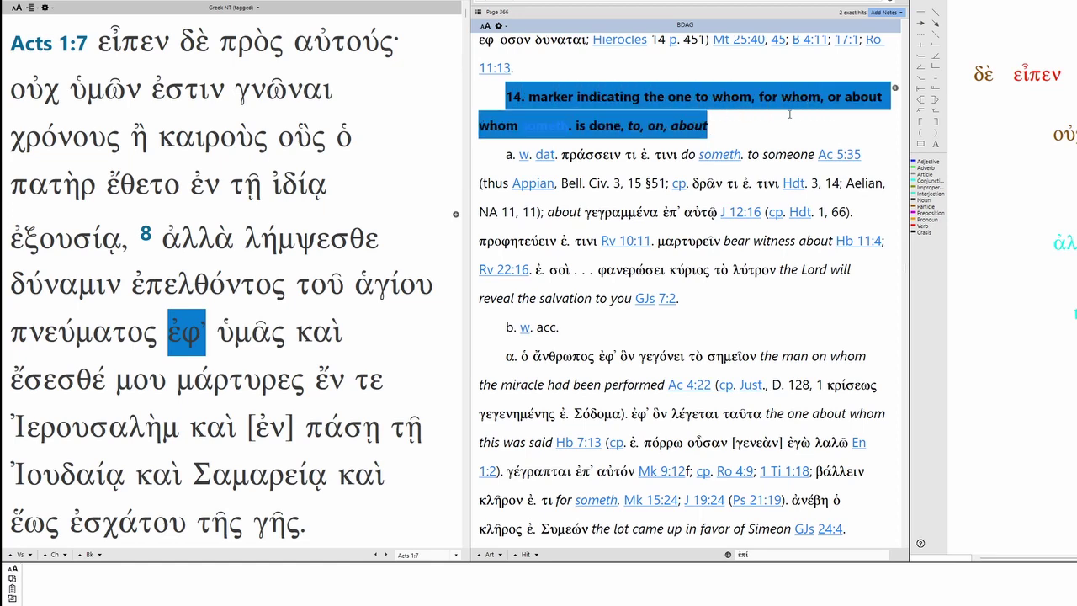
pyautogui.click(760, 148)
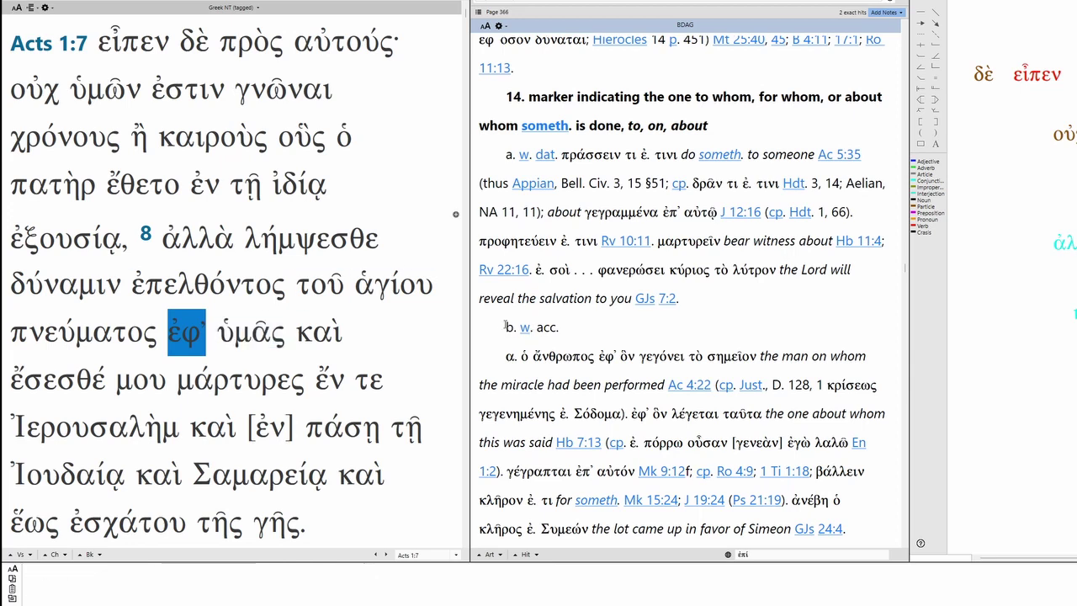
pyautogui.moveTo(509, 326); pyautogui.dragTo(578, 326)
pyautogui.scroll(-6, 583, 327)
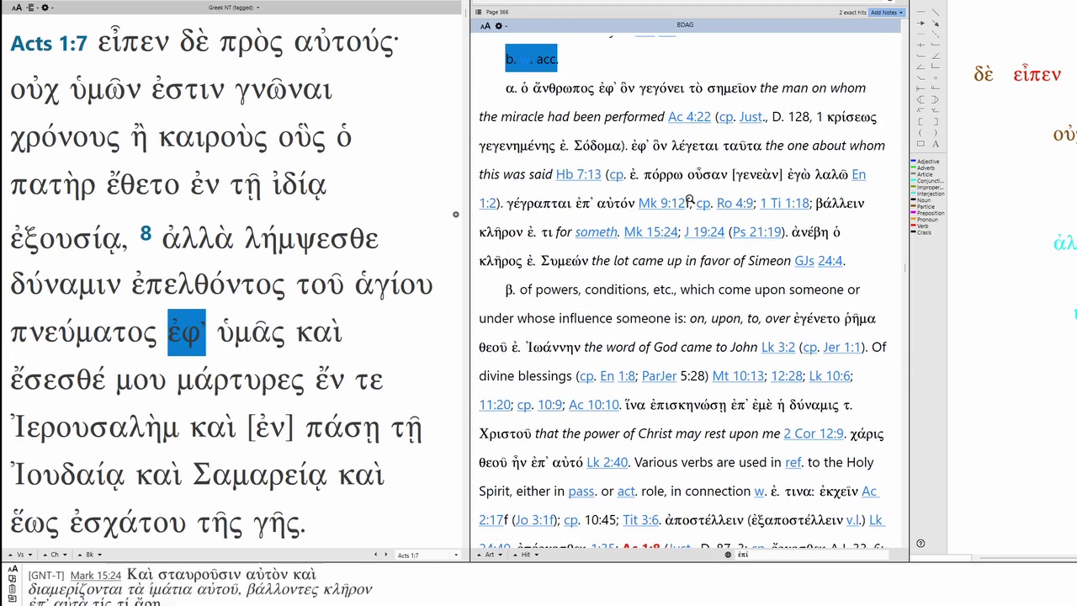
pyautogui.scroll(-1, 578, 116)
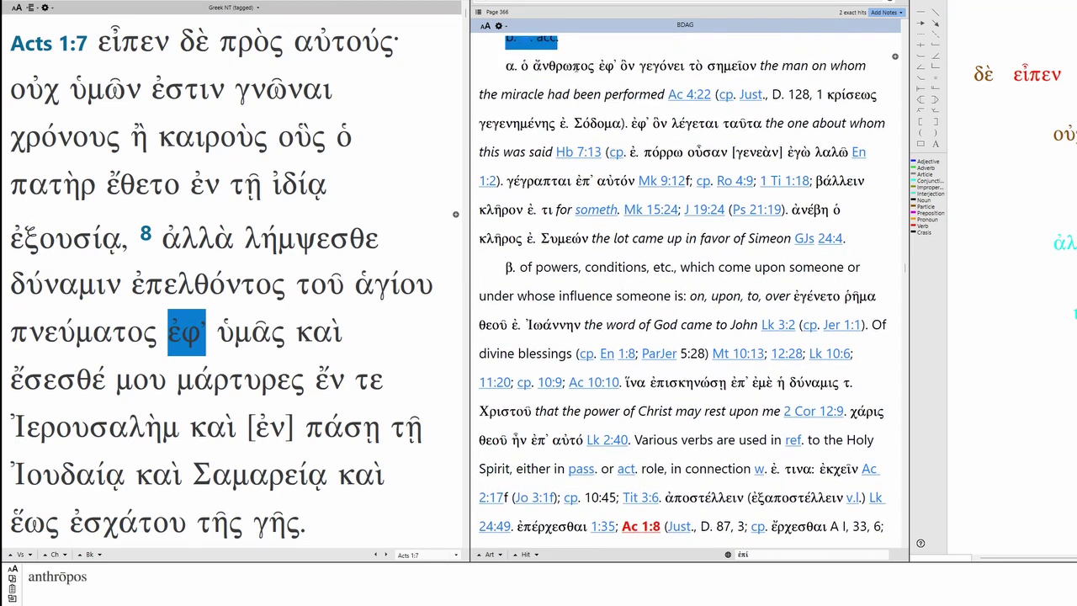
# Step: Highlight ἄνθρωπος and the β description, then mark the glosses upon, to, over
pyautogui.doubleClick(569, 66)
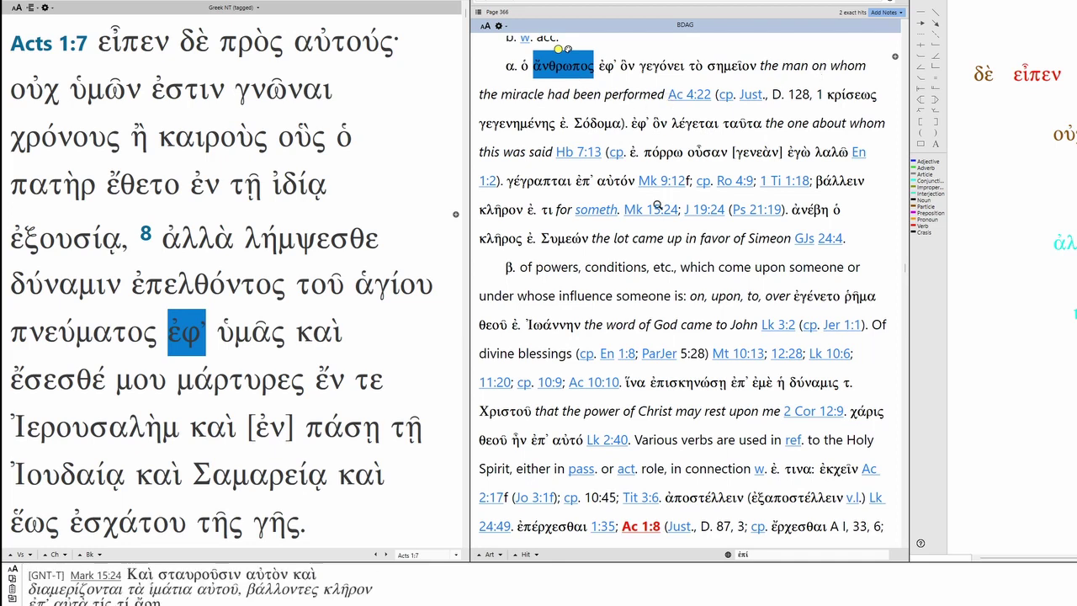
pyautogui.moveTo(520, 266); pyautogui.dragTo(680, 294)
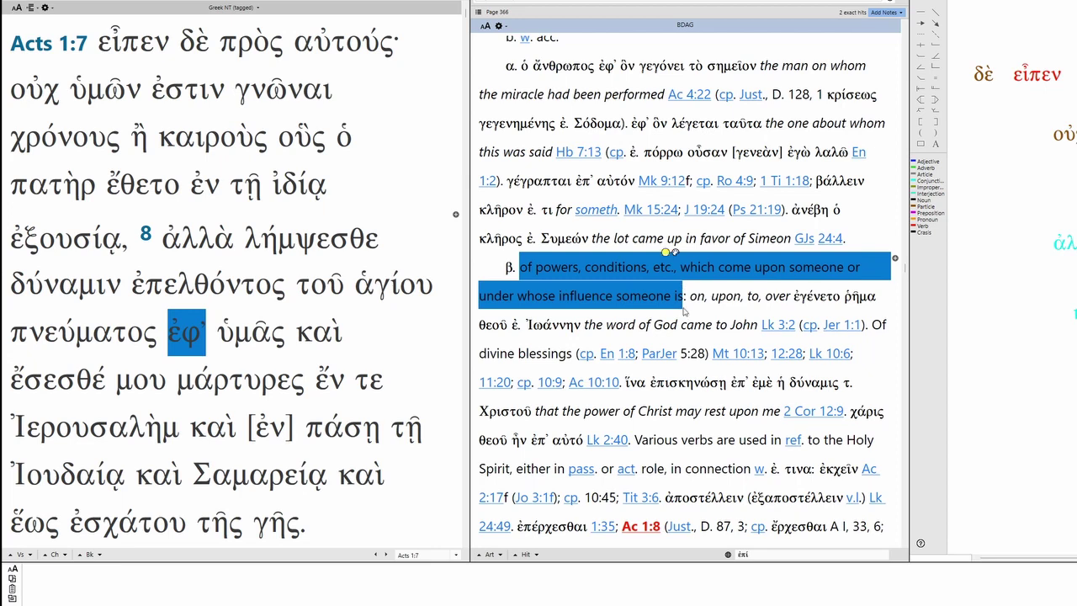
pyautogui.click(686, 295)
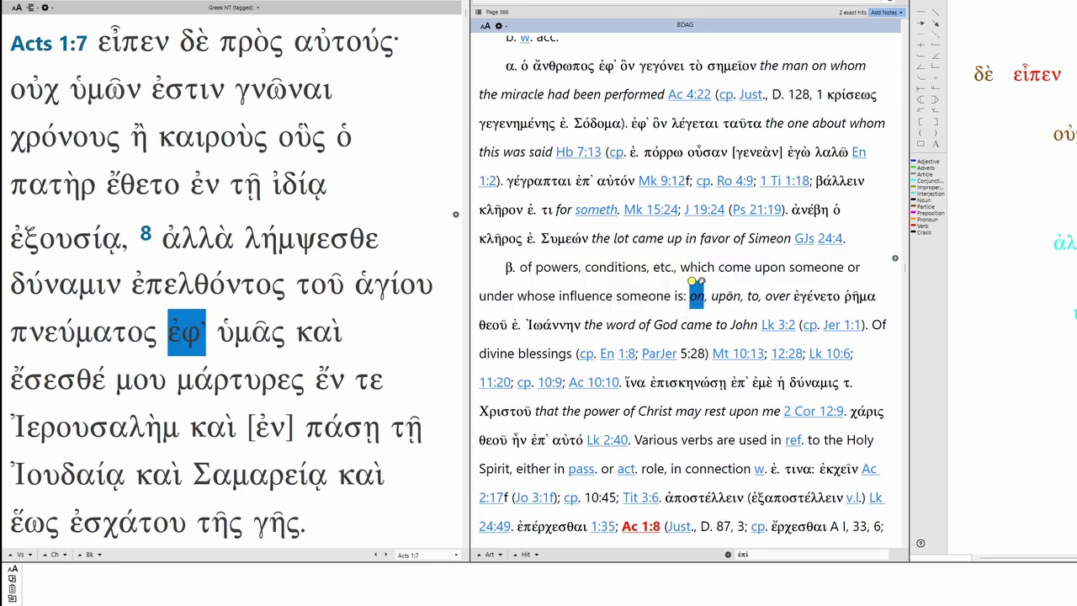
pyautogui.doubleClick(725, 295)
pyautogui.doubleClick(752, 295)
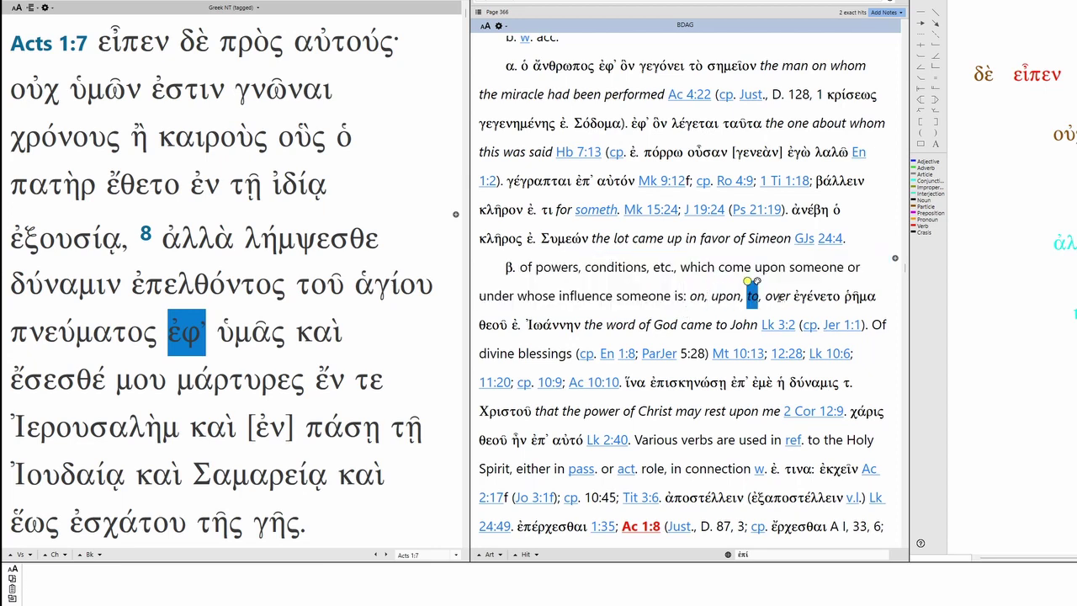
pyautogui.doubleClick(775, 295)
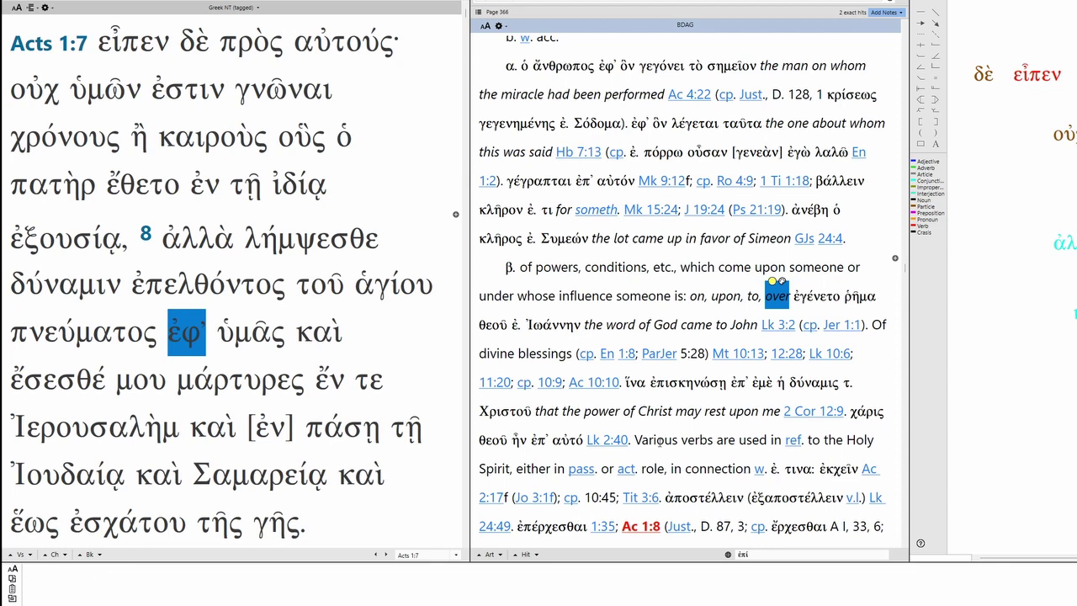
# Step: Mark the sentence on verbs used of the Holy Spirit, check its abbreviations, and scroll on
pyautogui.moveTo(655, 439); pyautogui.dragTo(582, 469)
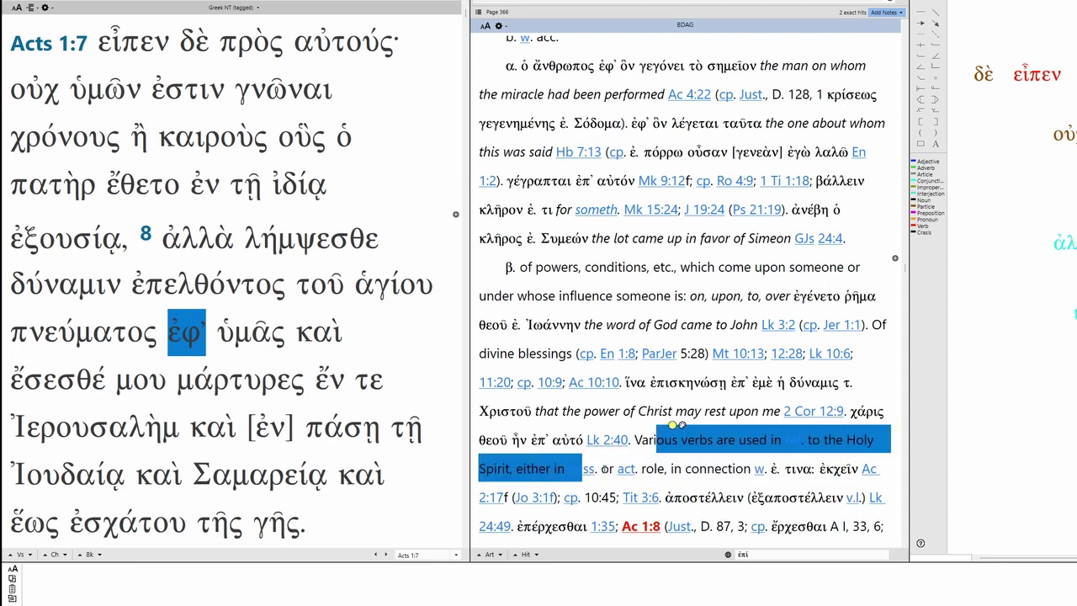
pyautogui.click(678, 425)
pyautogui.moveTo(573, 473)
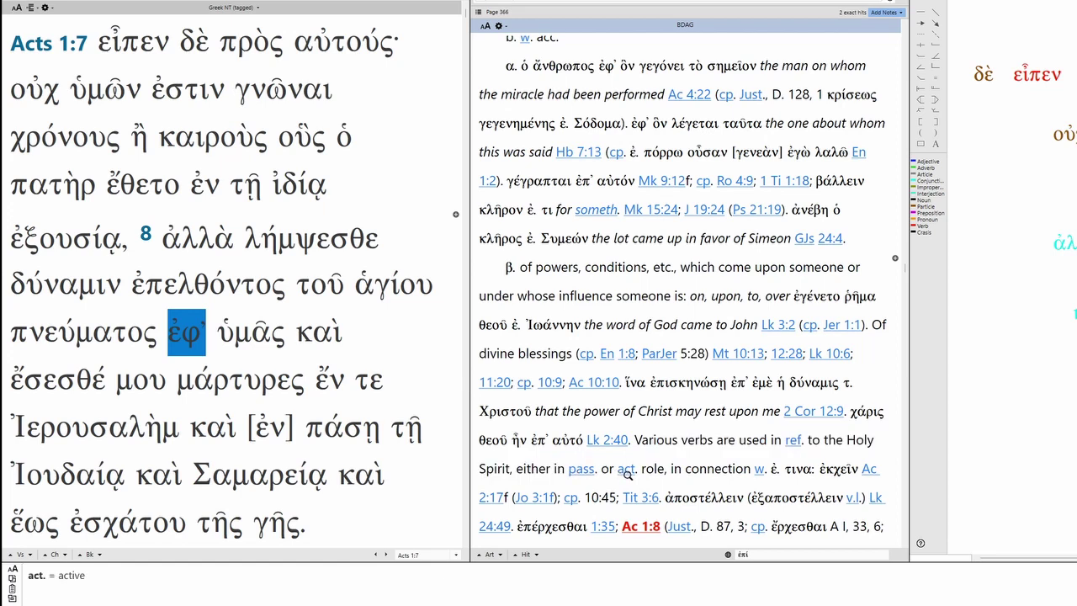
pyautogui.moveTo(760, 472)
pyautogui.moveTo(797, 473)
pyautogui.scroll(-4, 797, 472)
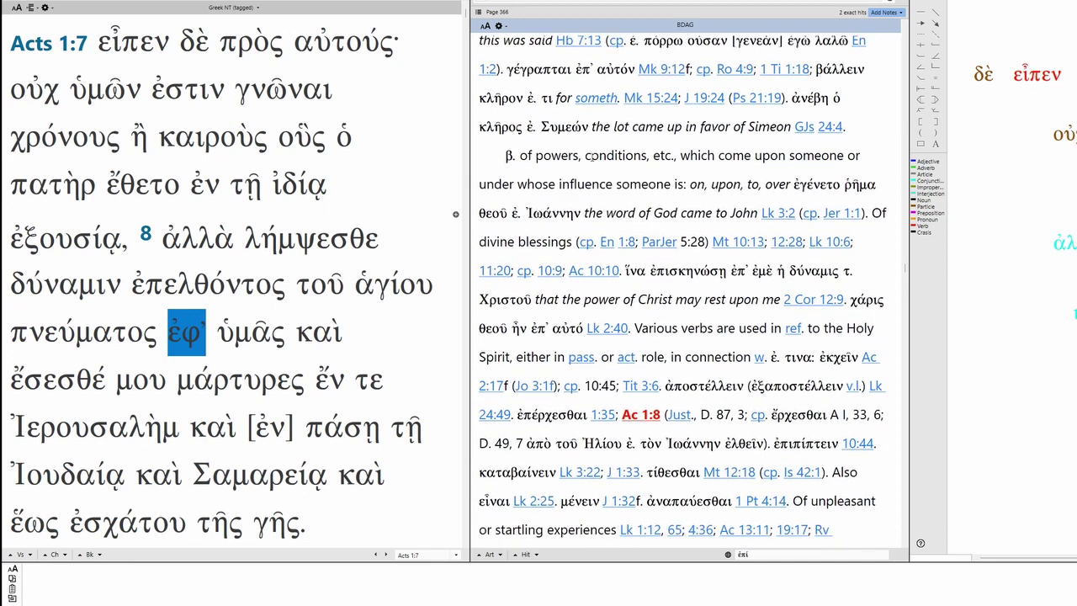
pyautogui.moveTo(251, 332)
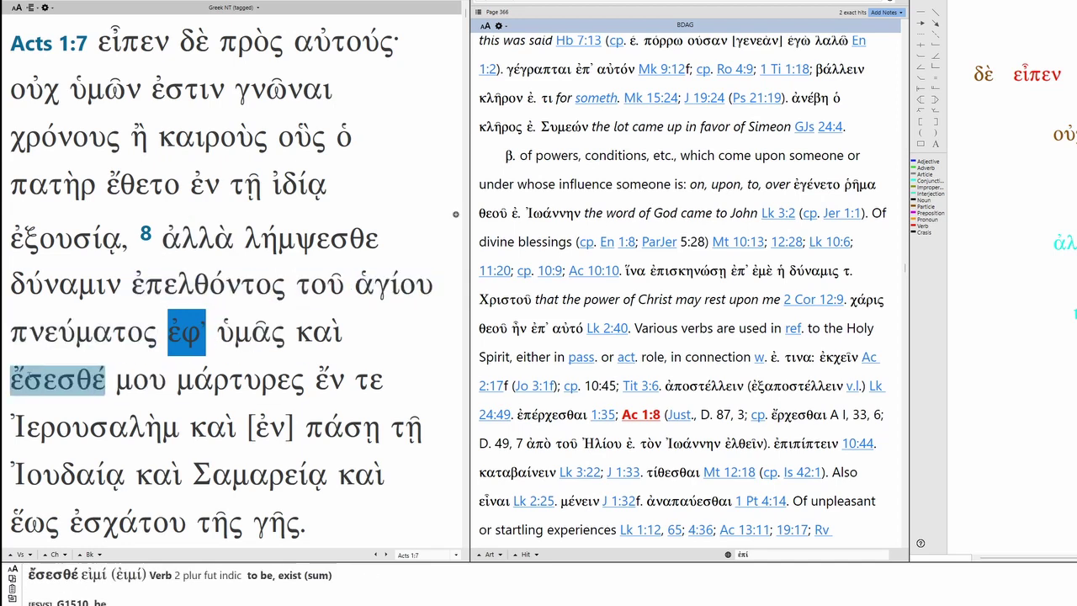
# Step: Jump BDAG to μάρτυς from μάρτυρες and scroll to sense 2c citing Ac 1:8
pyautogui.click(241, 380)
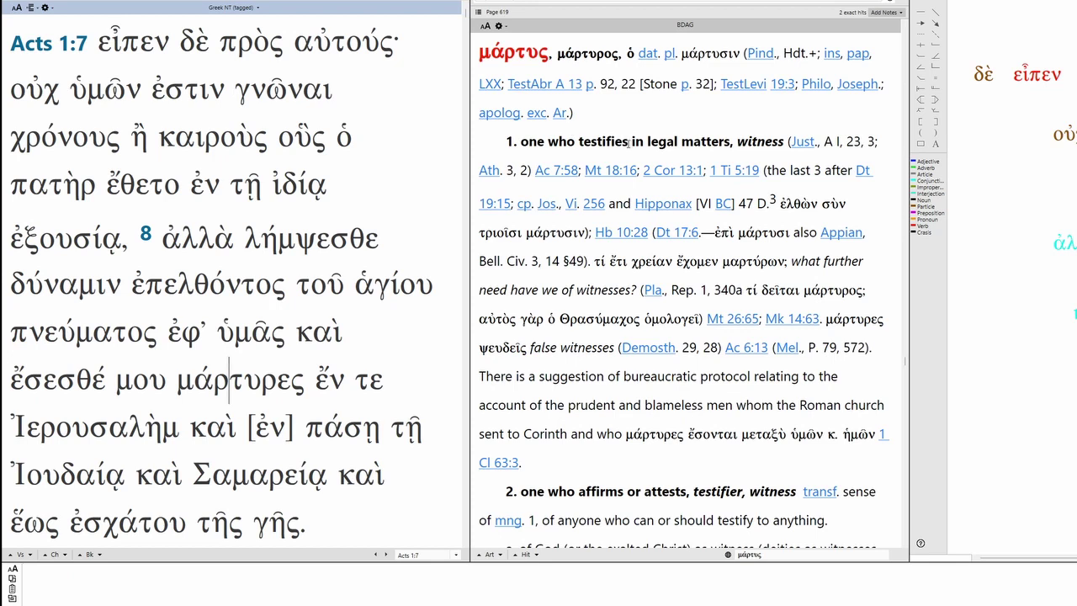
pyautogui.scroll(-3, 781, 144)
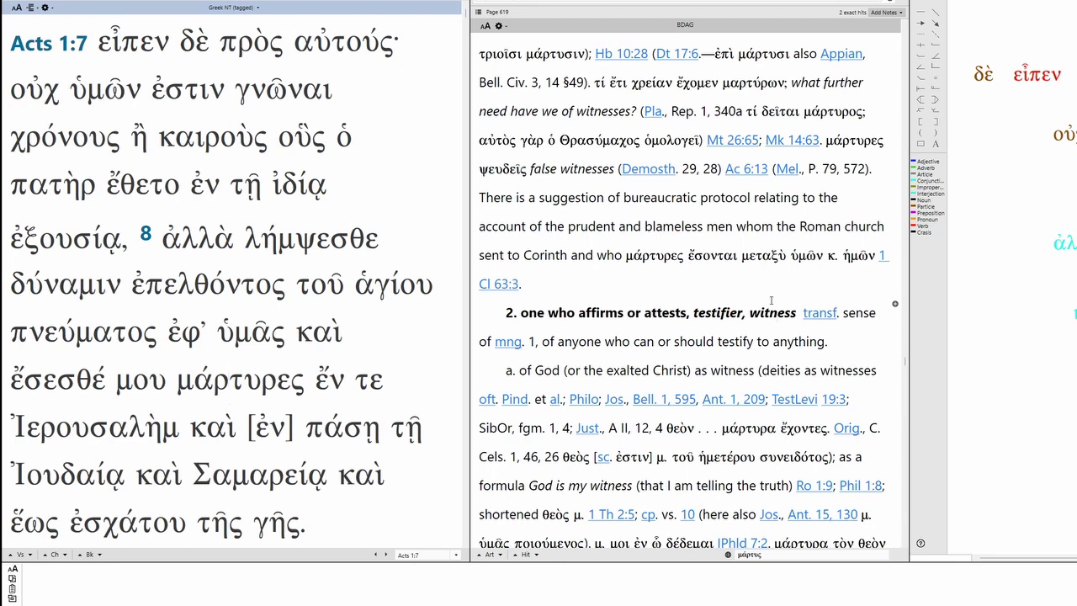
pyautogui.moveTo(831, 318)
pyautogui.moveTo(774, 137)
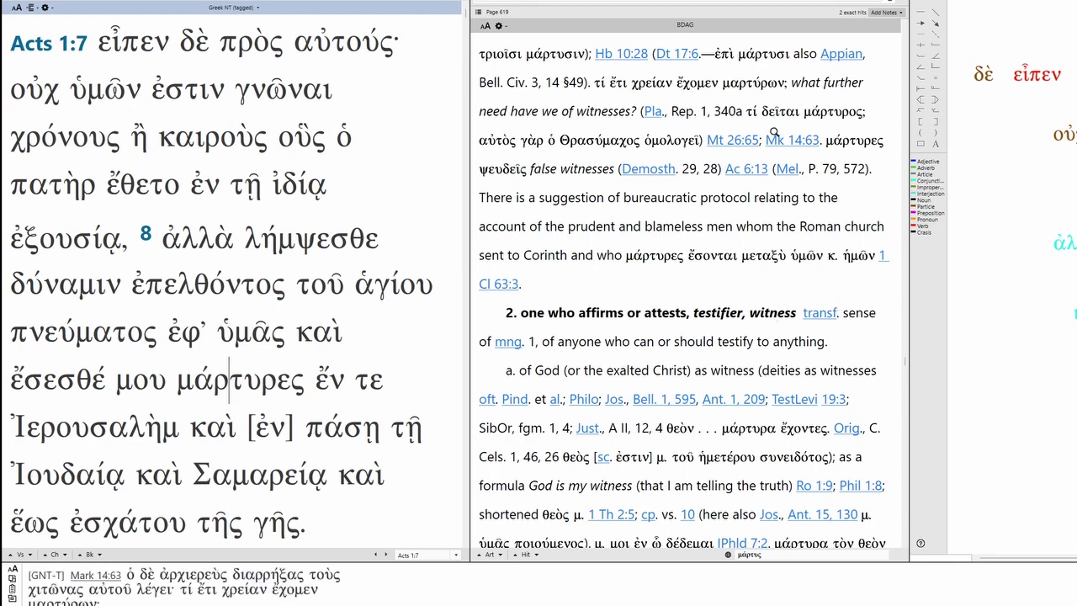
pyautogui.scroll(-3, 773, 133)
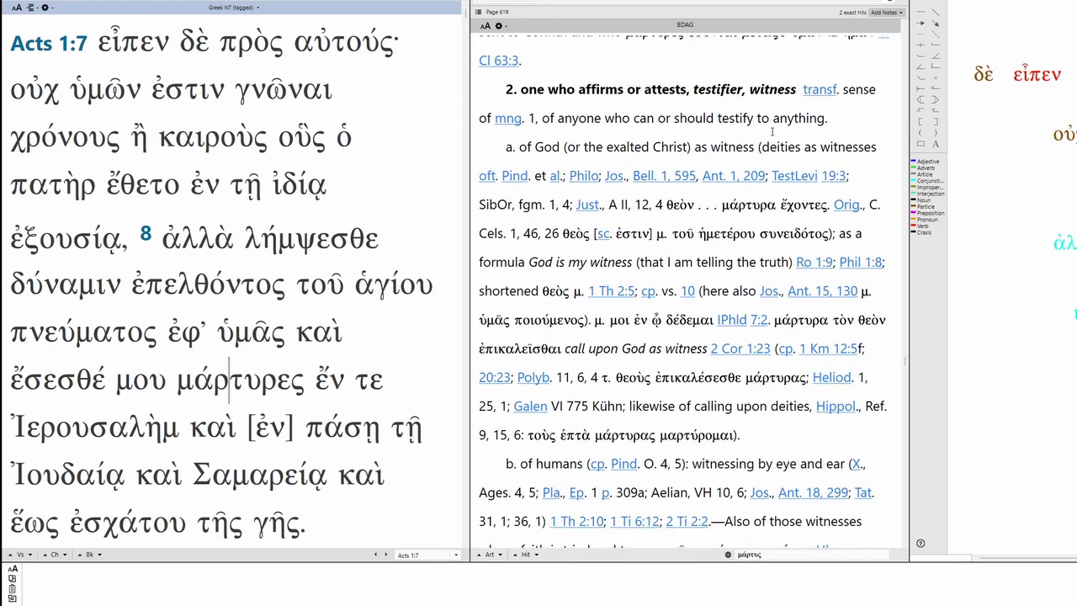
pyautogui.scroll(-1, 772, 132)
pyautogui.scroll(-6, 771, 132)
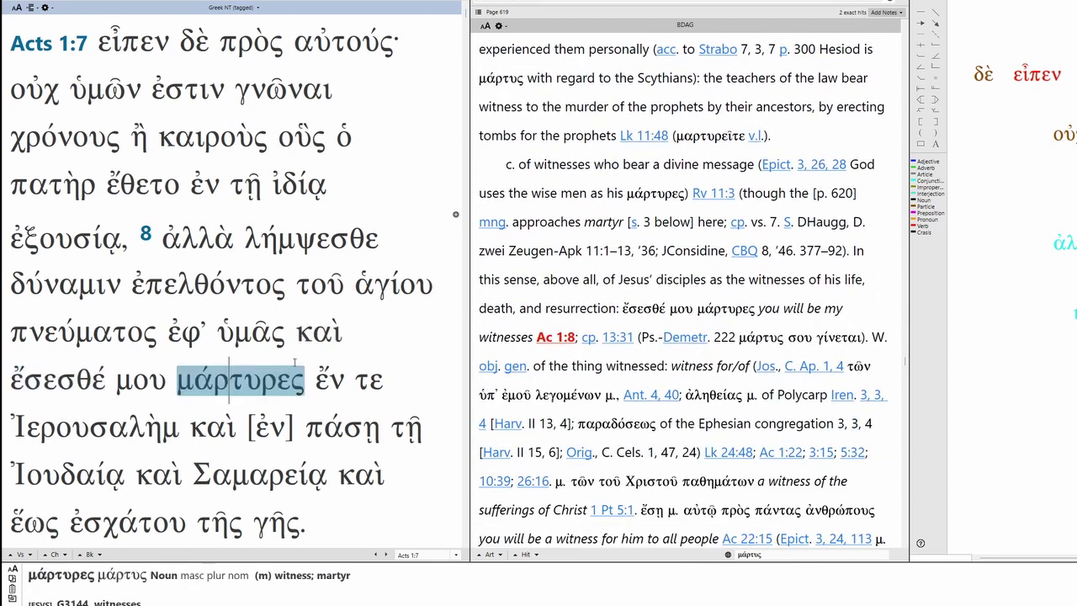
pyautogui.scroll(-1, 278, 353)
pyautogui.scroll(-2, 278, 353)
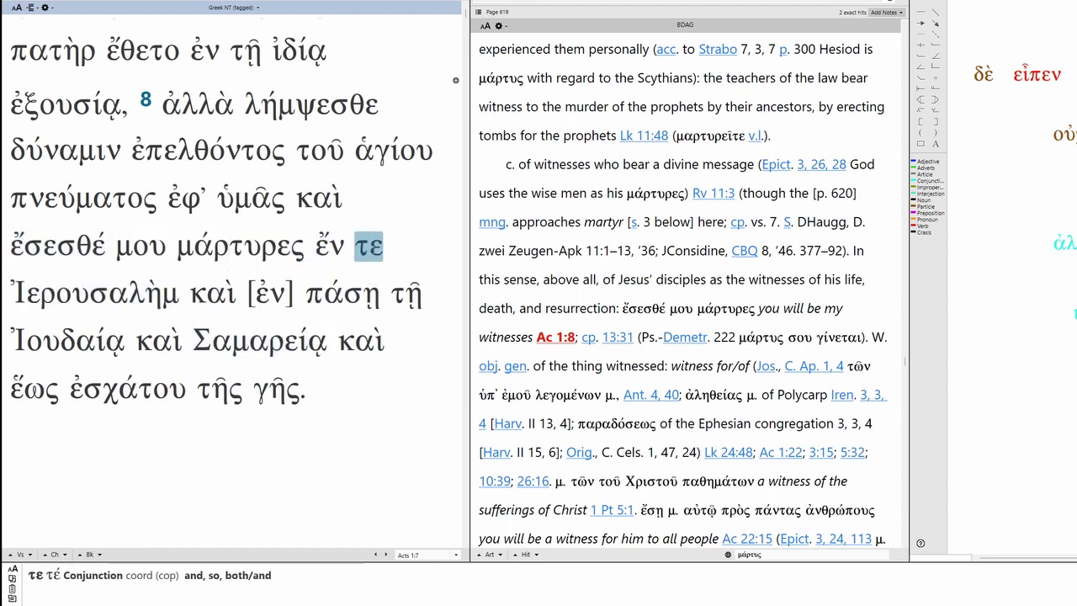
# Step: Open BDAG's τέ entry from τε in Acts 1:8 and compare the parsing of ἐν and τε
pyautogui.doubleClick(372, 247)
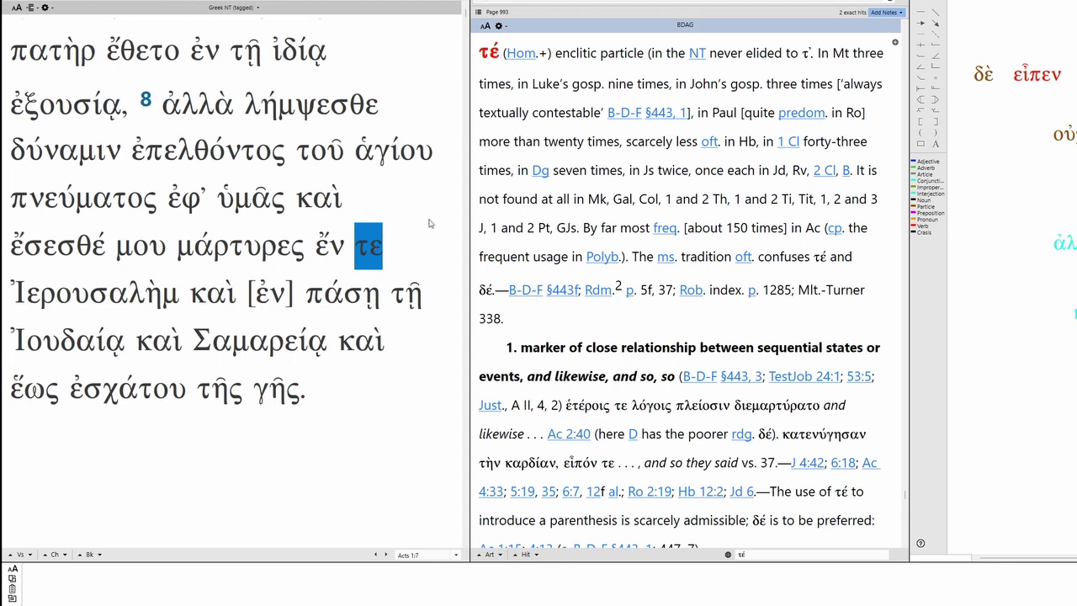
pyautogui.click(377, 245)
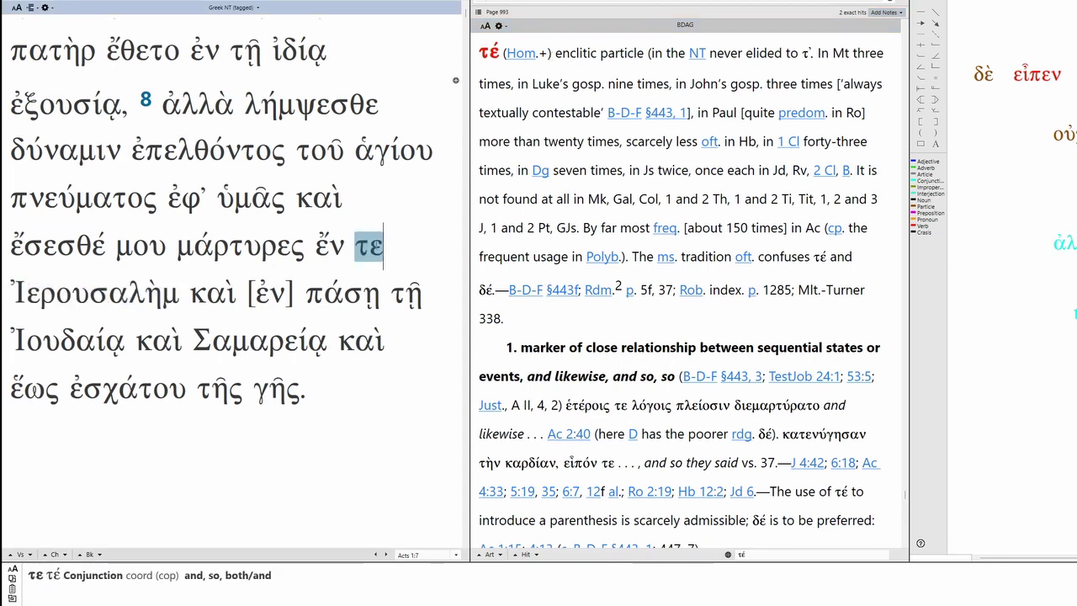
pyautogui.click(329, 246)
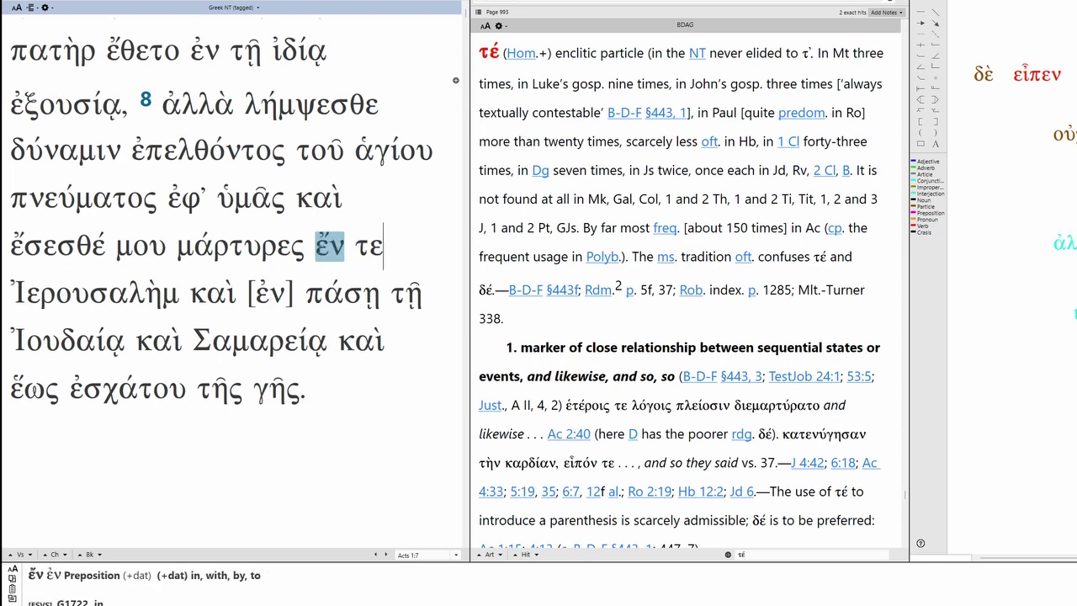
pyautogui.click(368, 246)
pyautogui.click(381, 246)
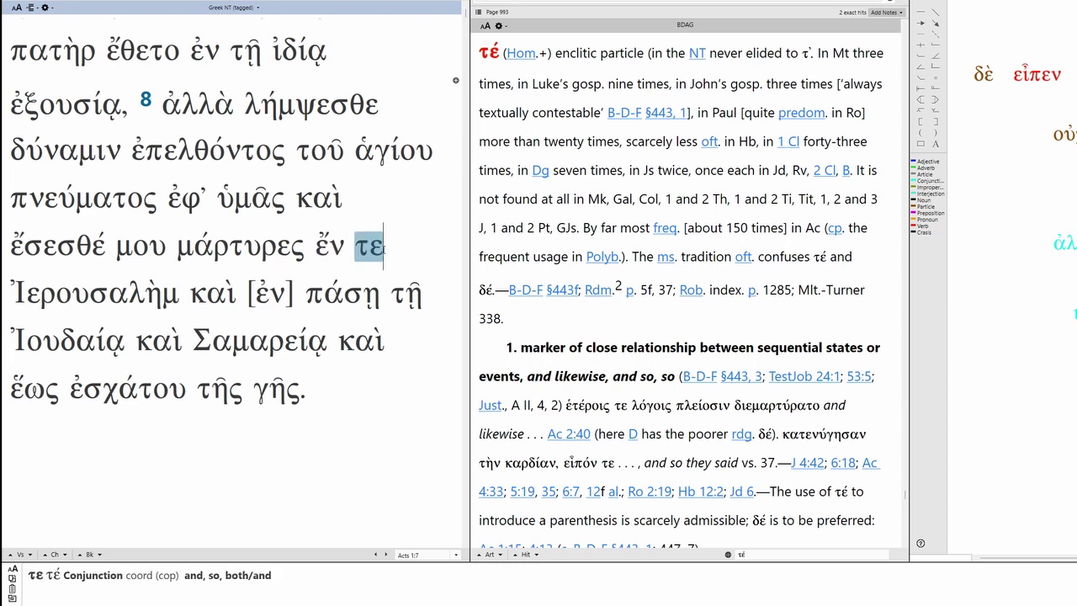
# Step: Scroll through τέ senses 1–2 down to sense 2a, 'used alone, and'
pyautogui.scroll(-1, 617, 206)
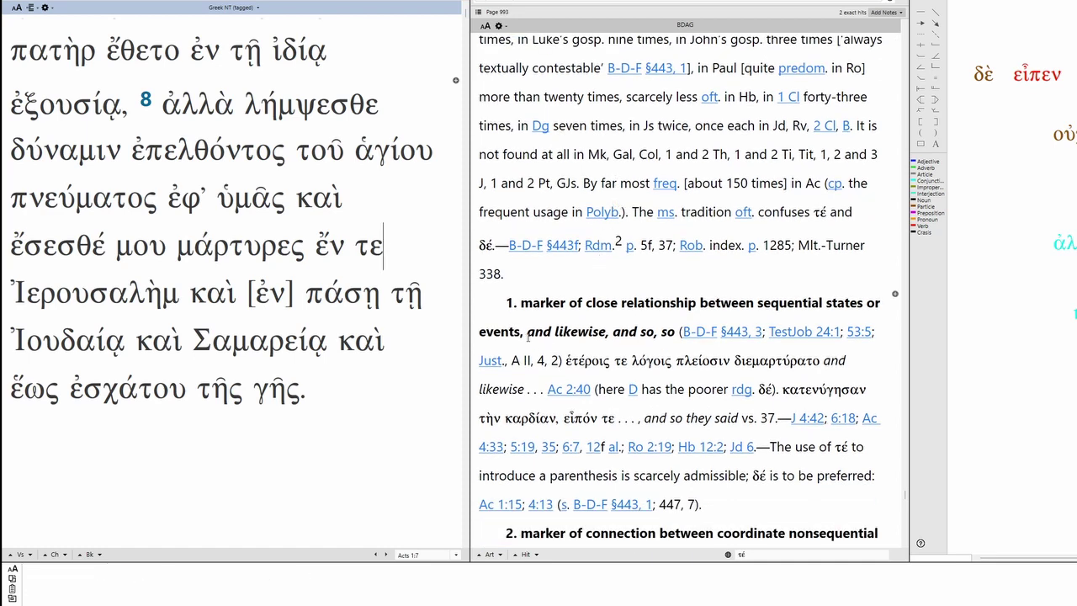
pyautogui.moveTo(756, 334)
pyautogui.scroll(-2, 756, 334)
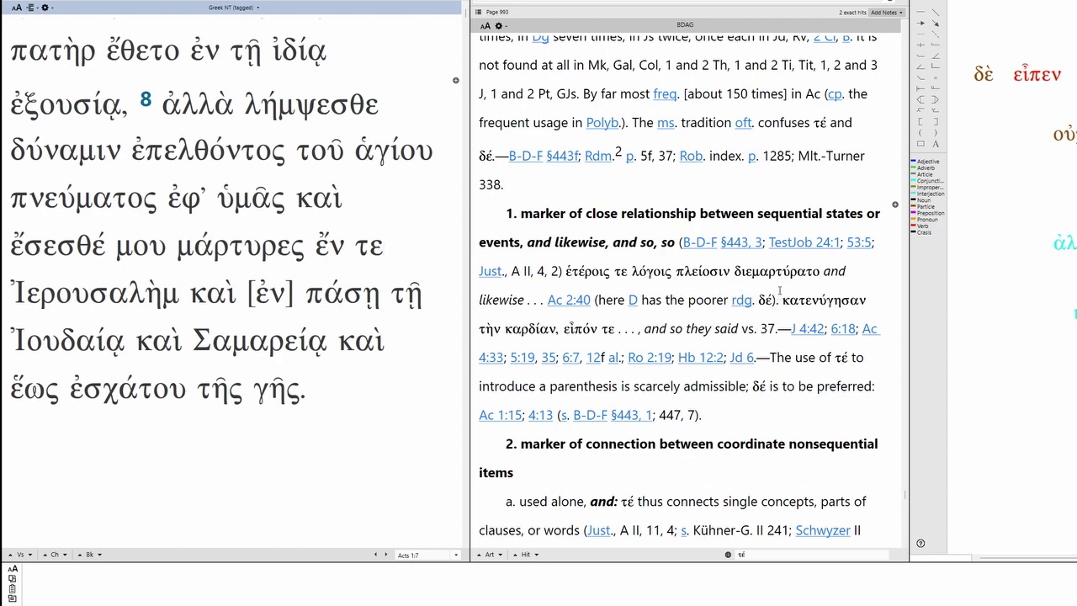
pyautogui.scroll(-3, 778, 295)
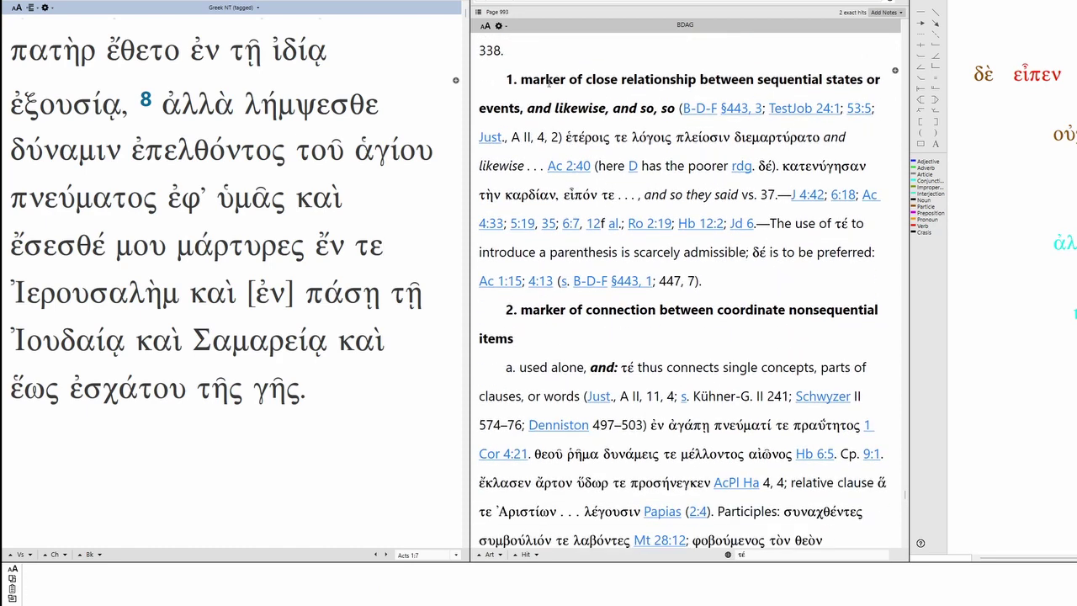
pyautogui.scroll(-3, 643, 161)
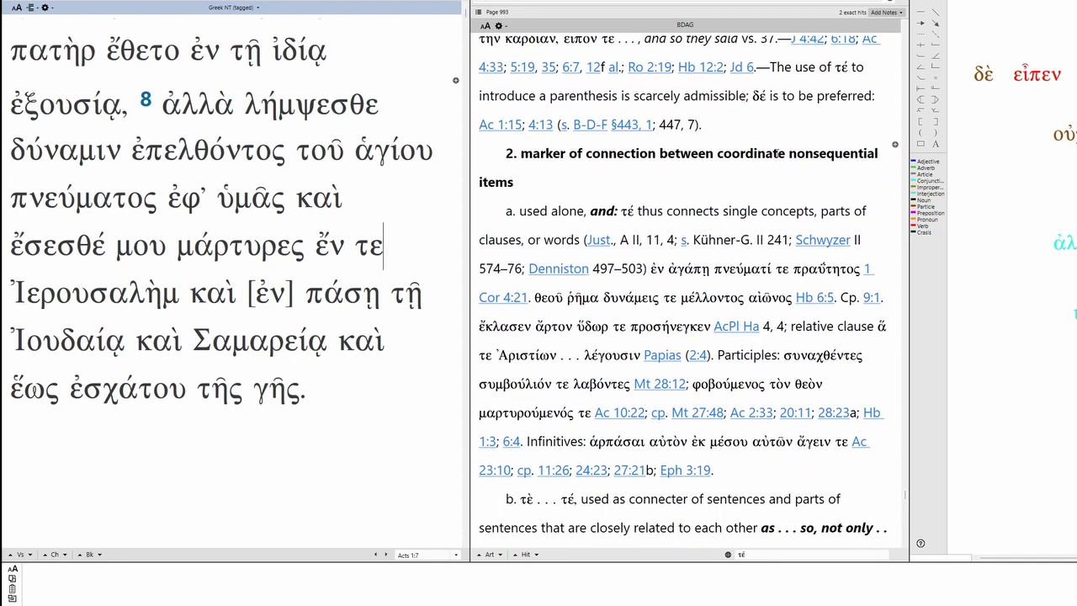
pyautogui.scroll(-2, 667, 154)
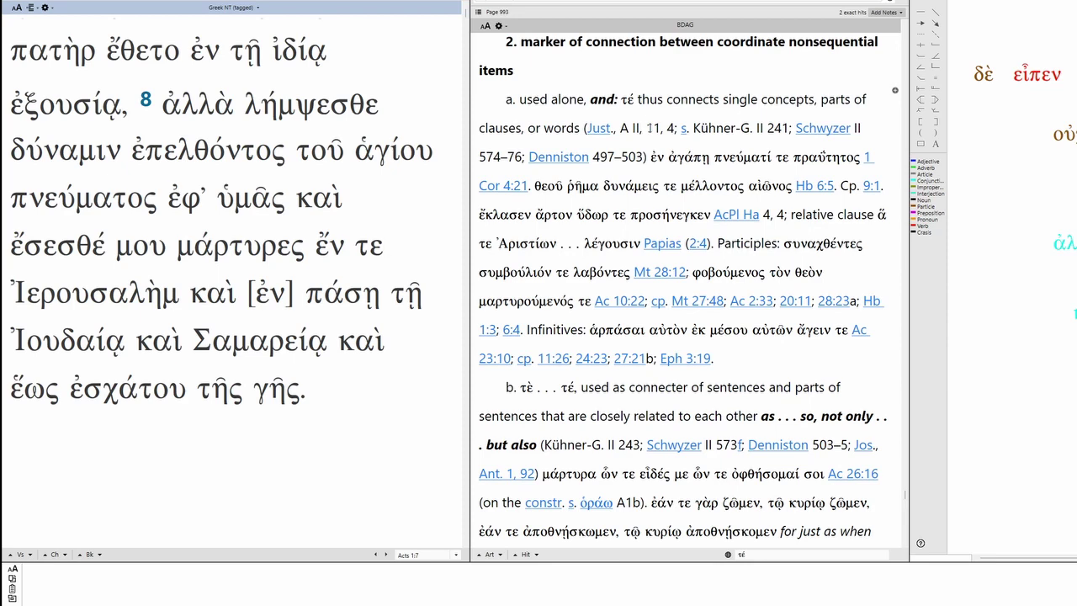
# Step: Scroll BDAG's τέ entry to the τε…καί sense citing Ac 1:8, checking the parsing of τε and Ἰερουσαλὴμ
pyautogui.scroll(-3, 664, 207)
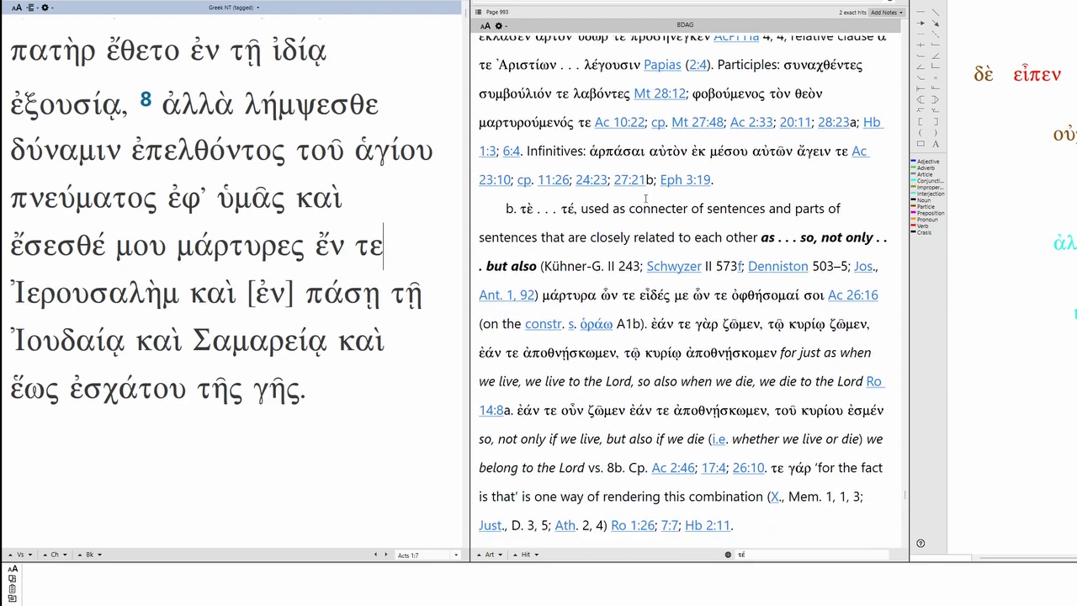
pyautogui.scroll(-2, 573, 208)
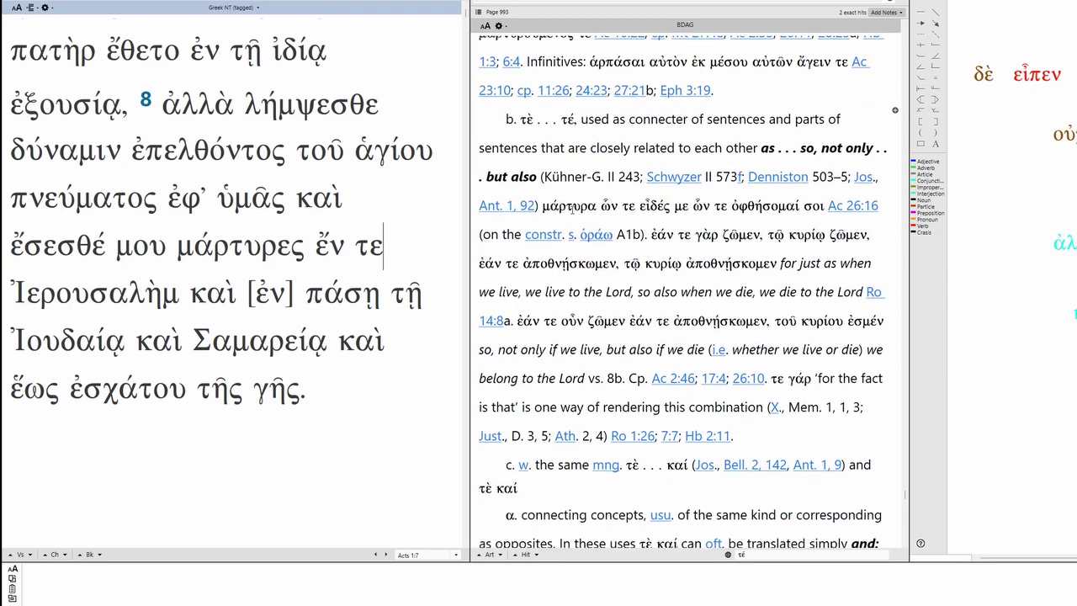
pyautogui.scroll(-1, 571, 209)
pyautogui.scroll(-6, 572, 208)
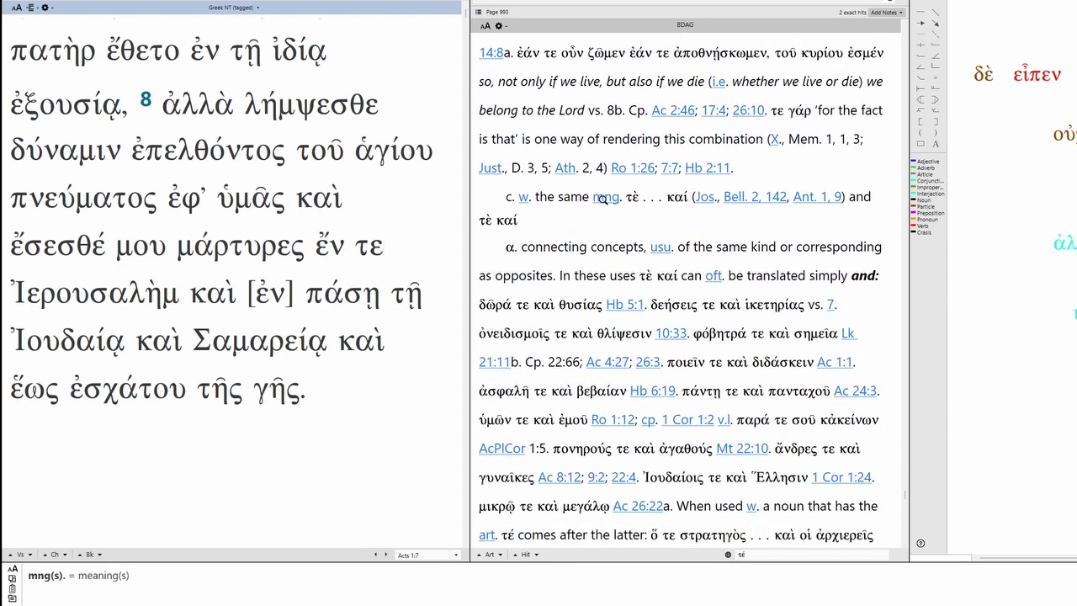
pyautogui.scroll(-3, 626, 207)
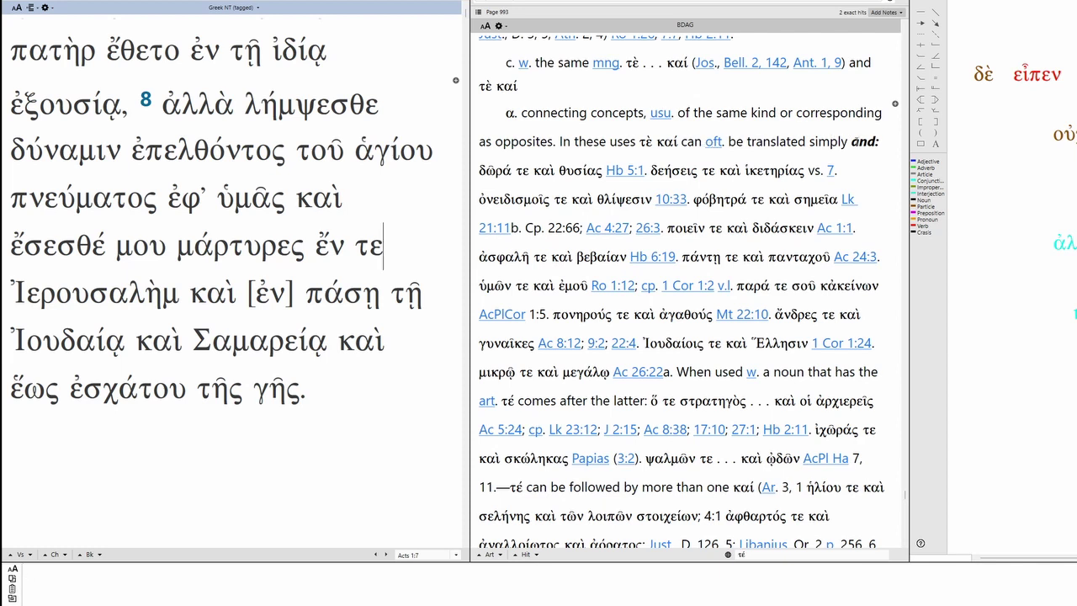
pyautogui.moveTo(488, 223)
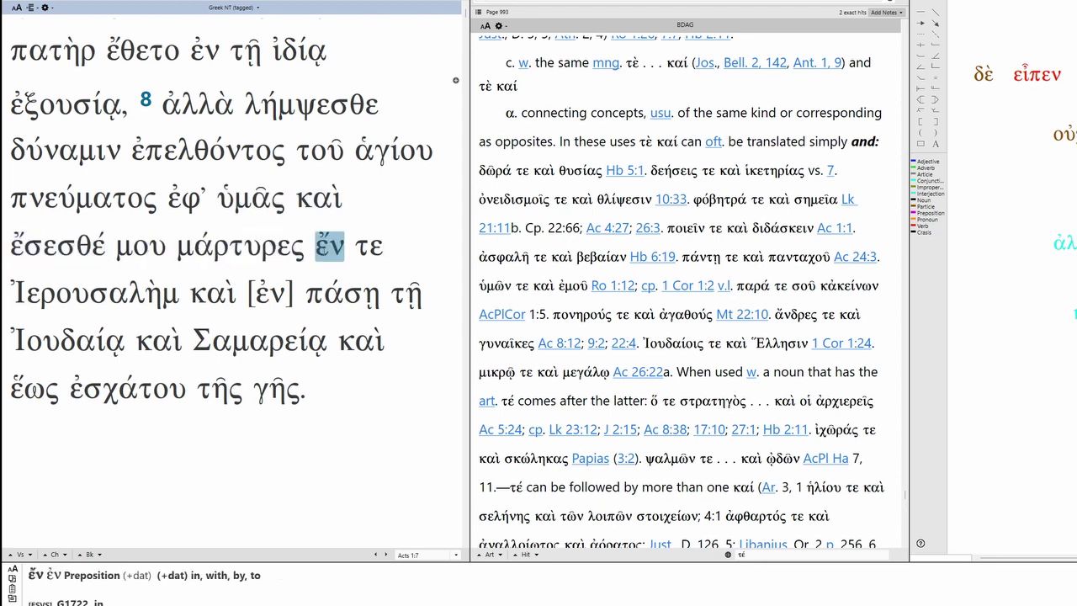
pyautogui.click(368, 245)
pyautogui.click(95, 293)
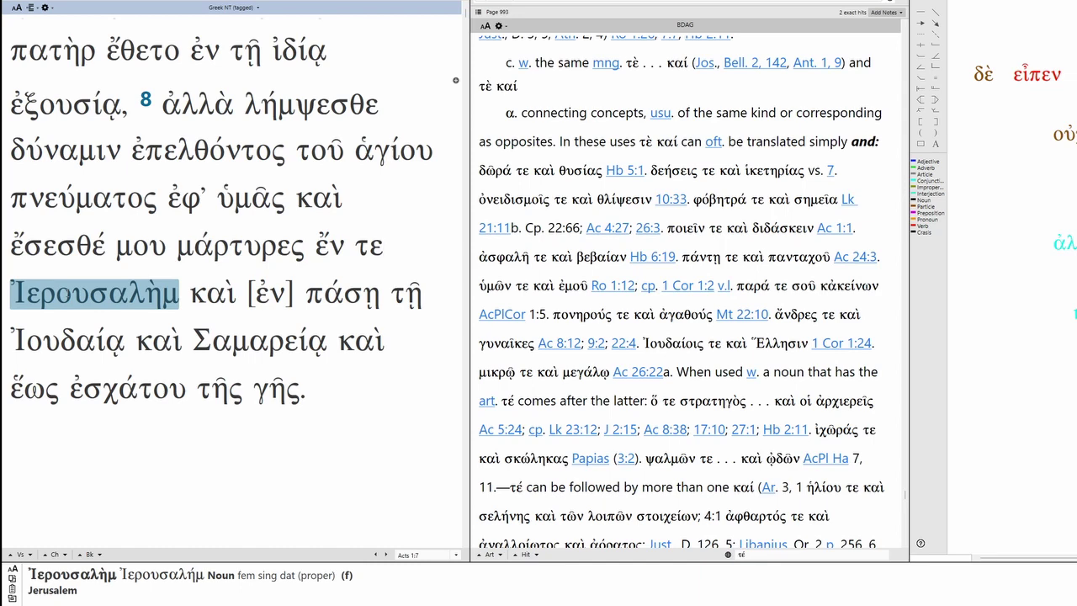
pyautogui.scroll(-1, 733, 522)
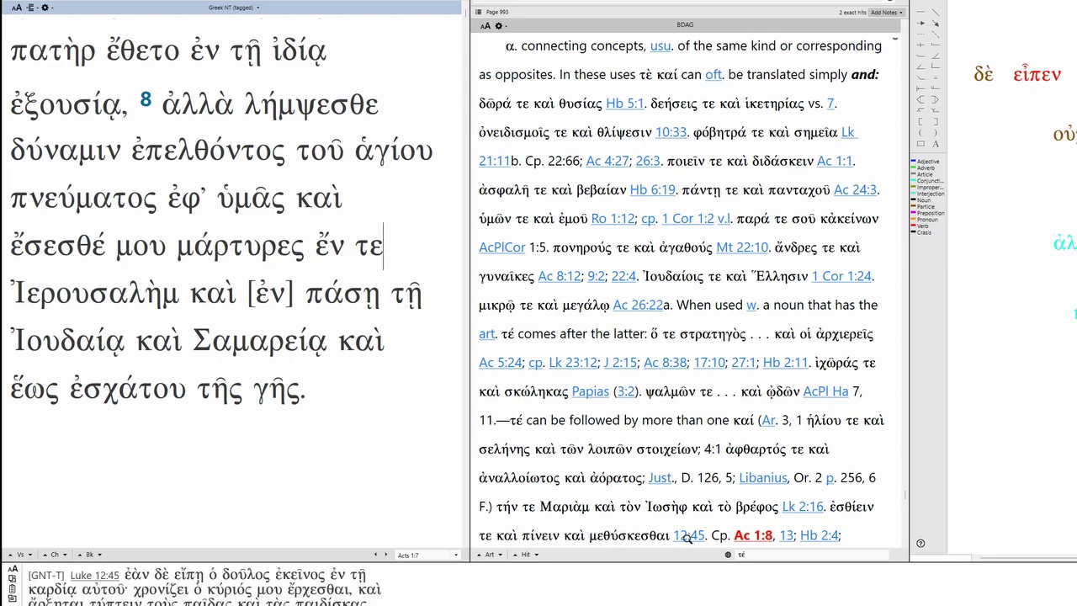
pyautogui.scroll(-1, 687, 522)
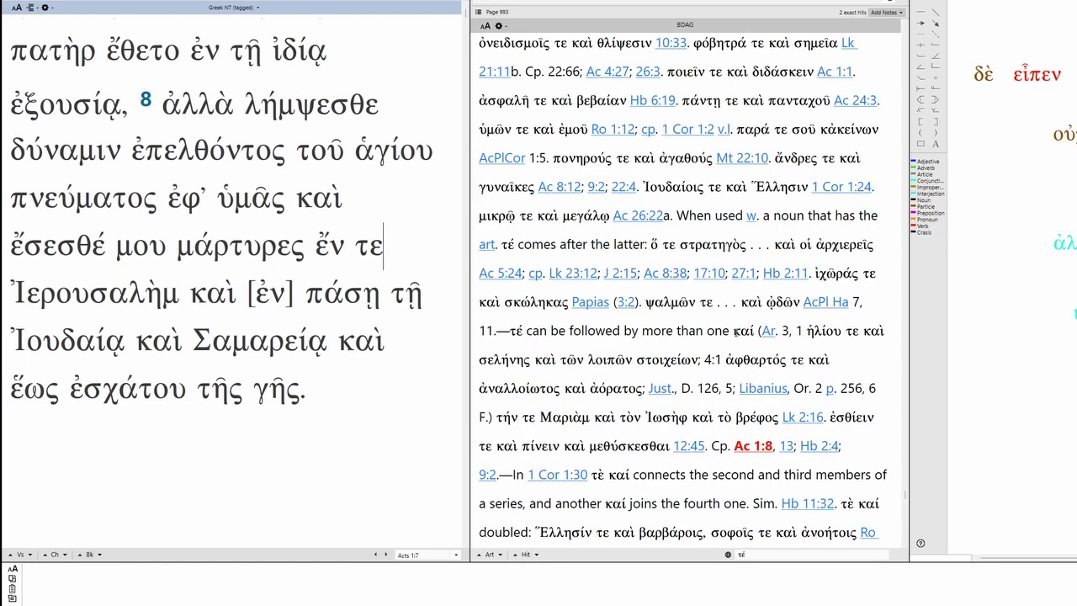
pyautogui.moveTo(509, 330); pyautogui.dragTo(564, 361)
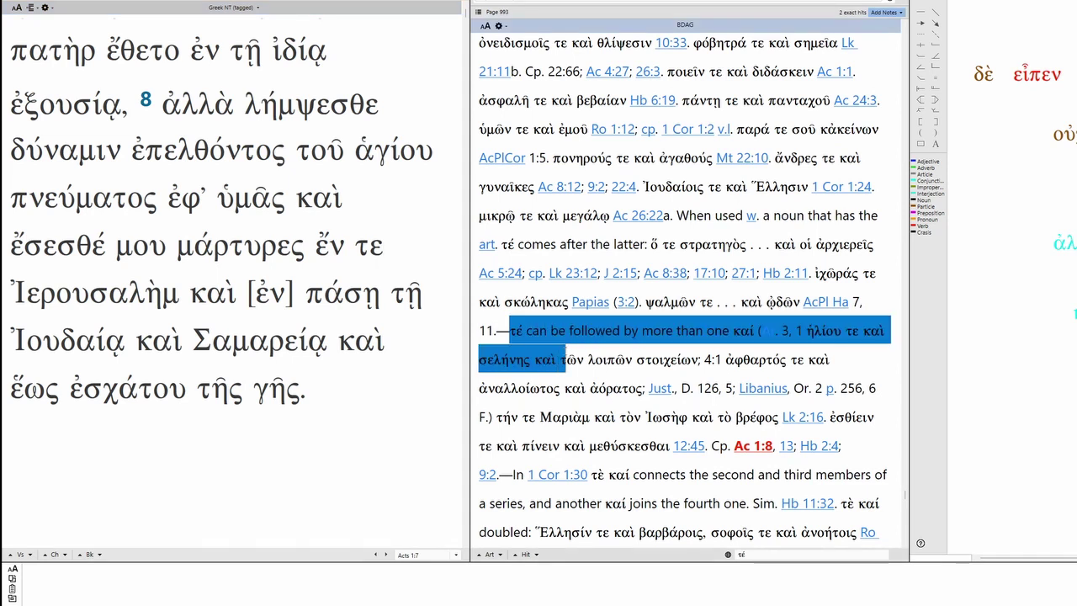
pyautogui.moveTo(563, 360); pyautogui.dragTo(854, 451)
pyautogui.click(683, 318)
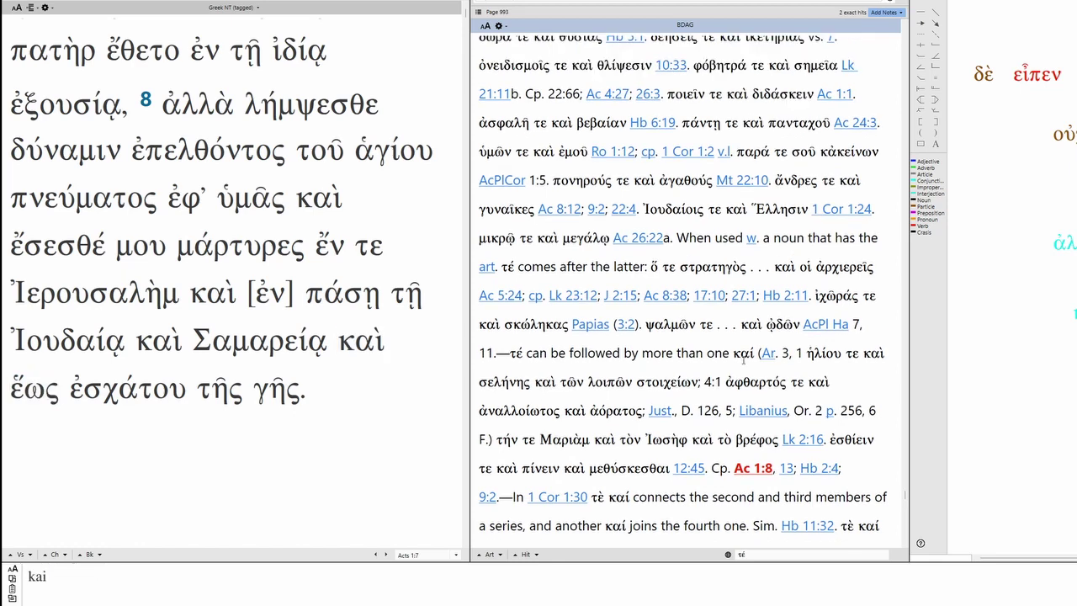
pyautogui.scroll(2, 724, 362)
pyautogui.scroll(1, 708, 295)
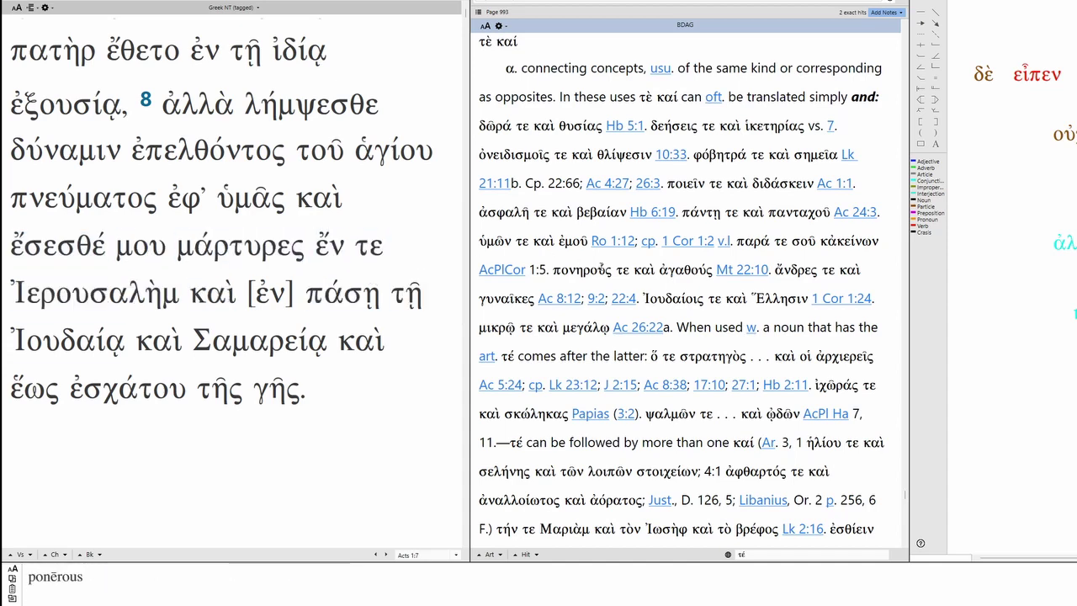
pyautogui.scroll(-3, 796, 288)
pyautogui.scroll(-8, 796, 288)
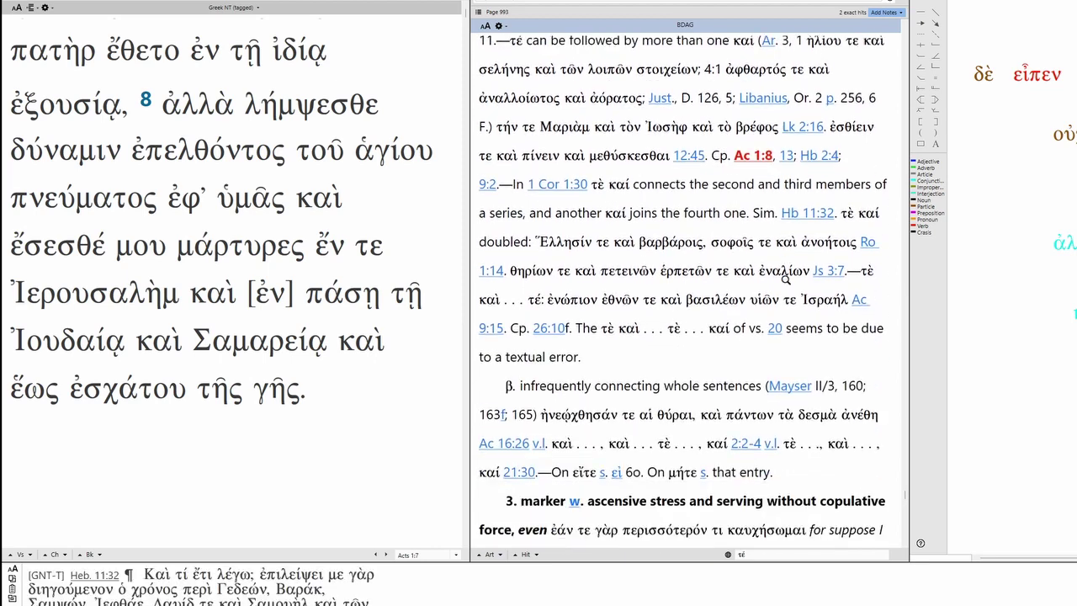
pyautogui.scroll(-3, 784, 274)
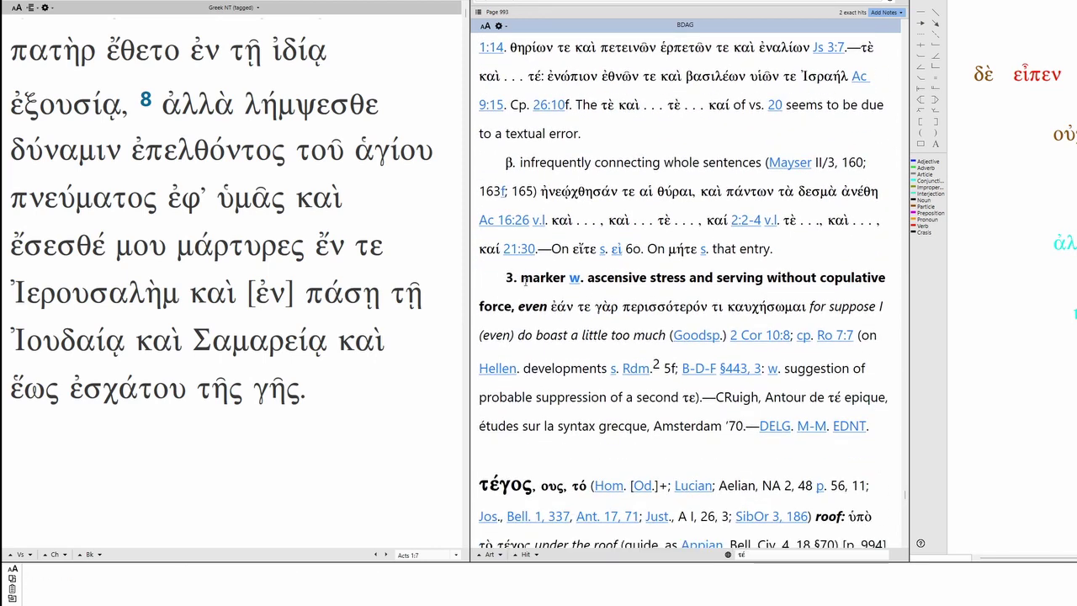
pyautogui.moveTo(532, 278); pyautogui.dragTo(547, 308)
pyautogui.click(581, 330)
pyautogui.scroll(1, 681, 362)
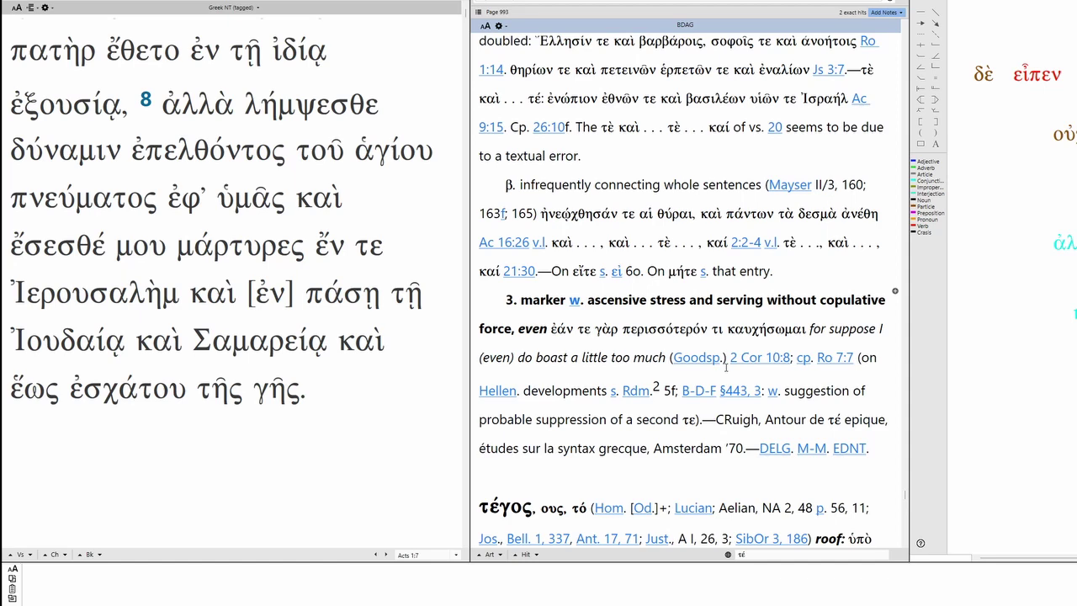
pyautogui.scroll(4, 783, 365)
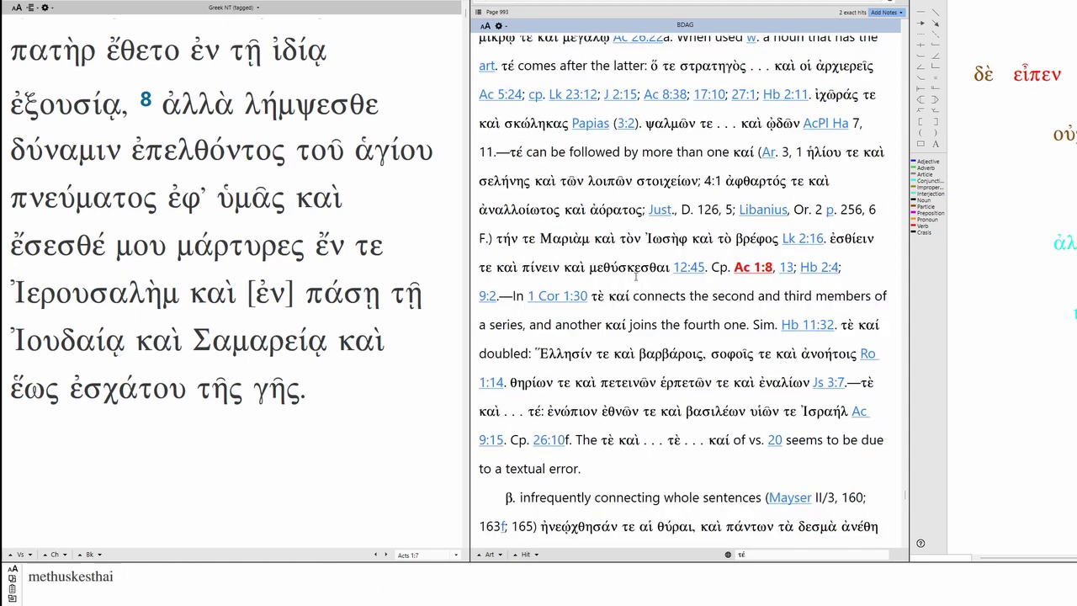
pyautogui.moveTo(591, 296); pyautogui.dragTo(751, 315)
pyautogui.click(708, 324)
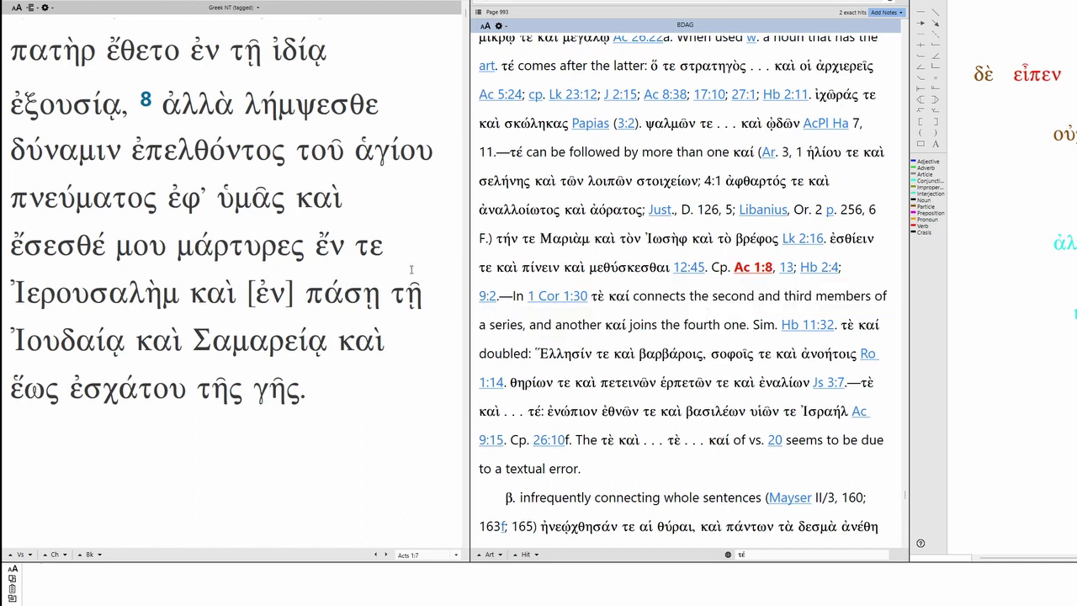
pyautogui.moveTo(240, 244)
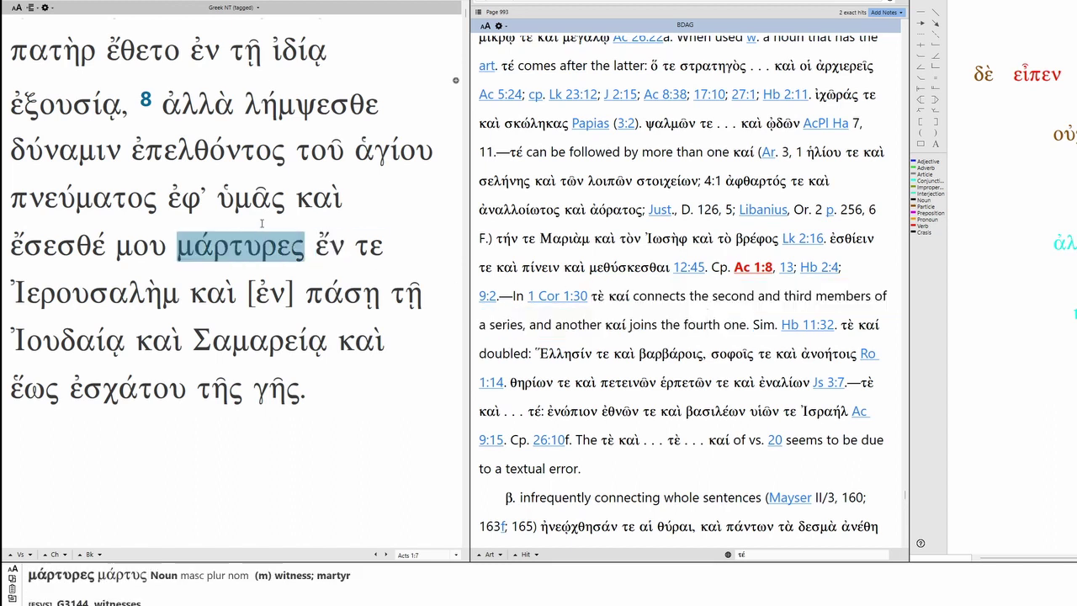
pyautogui.moveTo(111, 252)
pyautogui.moveTo(16, 236)
pyautogui.moveTo(368, 250)
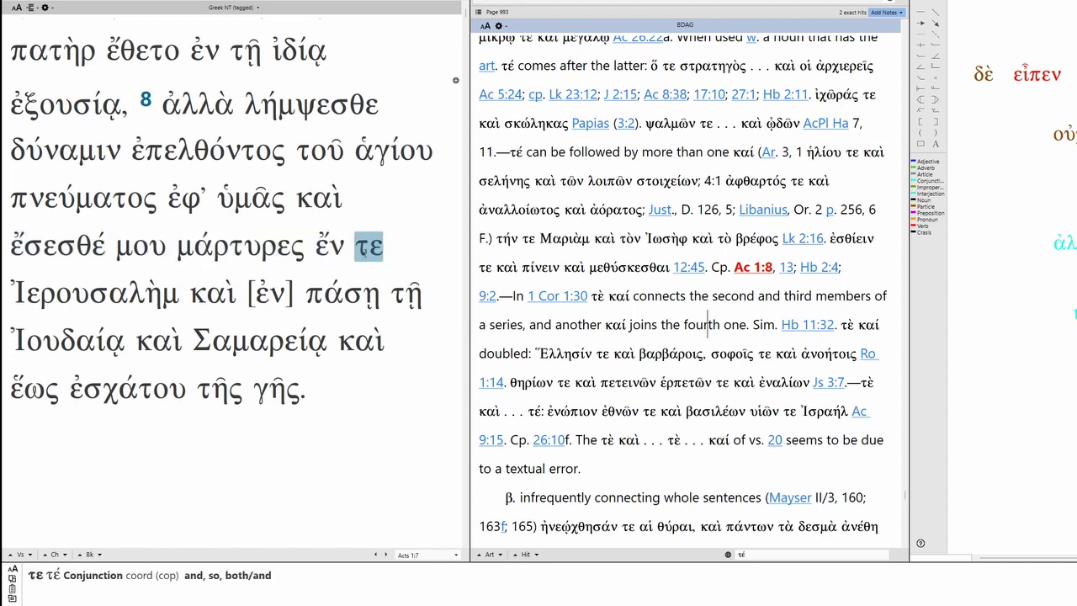
pyautogui.moveTo(93, 292)
pyautogui.moveTo(212, 293)
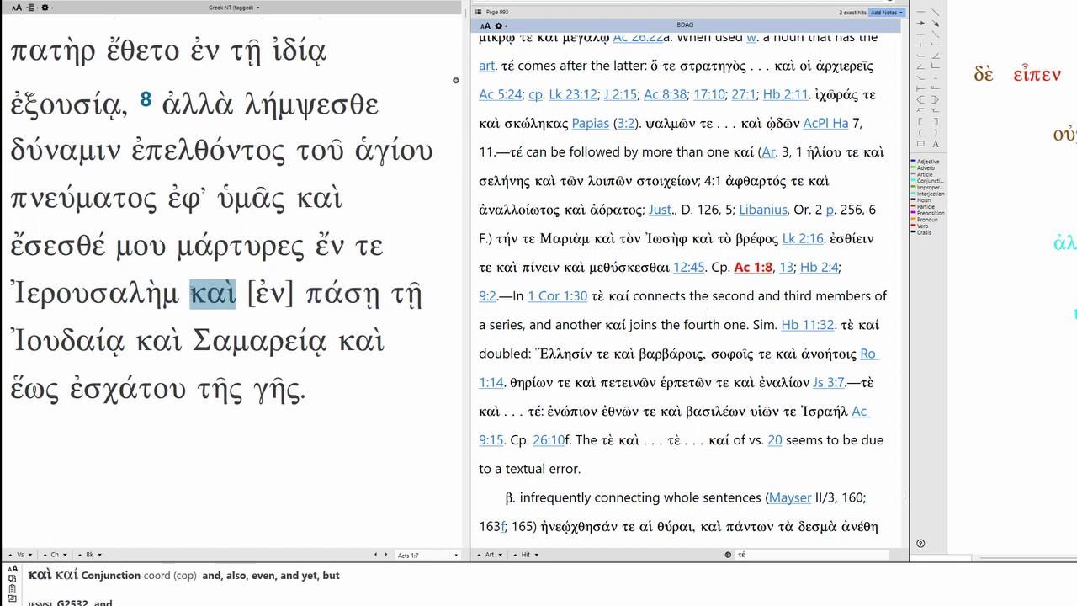
pyautogui.moveTo(249, 341)
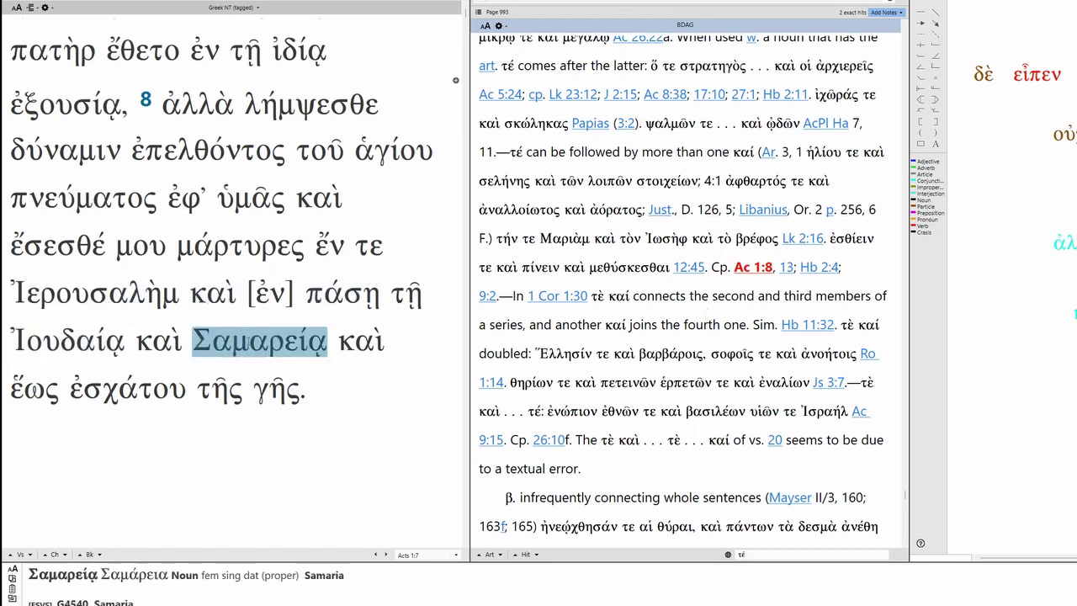
pyautogui.moveTo(25, 392)
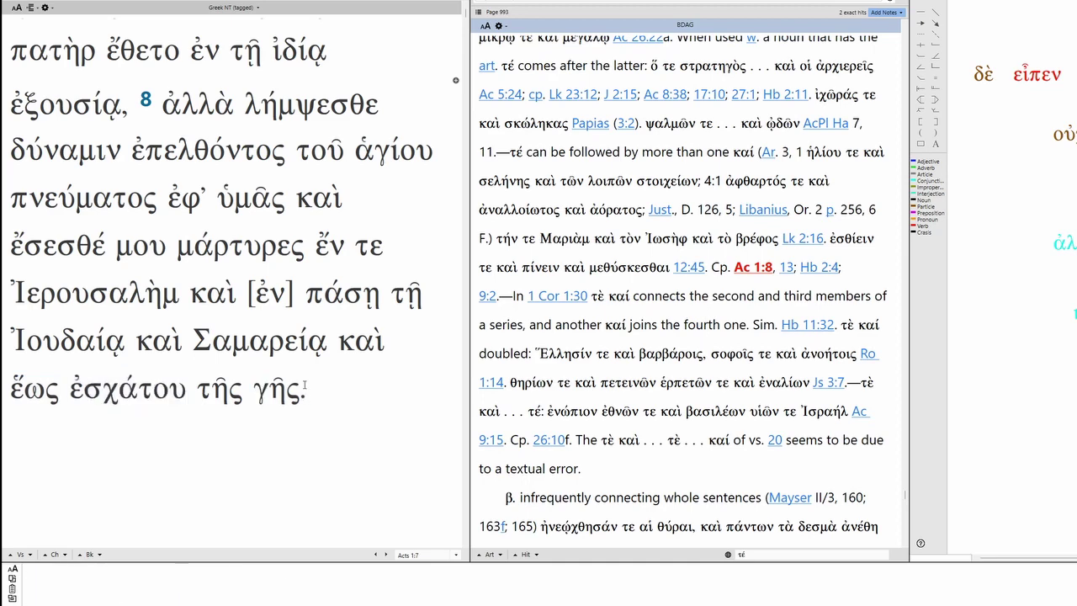
# Step: Look up Ἰερουσαλὴμ from Acts 1:8 in BDAG and follow its link to the Ἱεροσόλυμα entry
pyautogui.moveTo(126, 276)
pyautogui.doubleClick(105, 297)
pyautogui.click(109, 294)
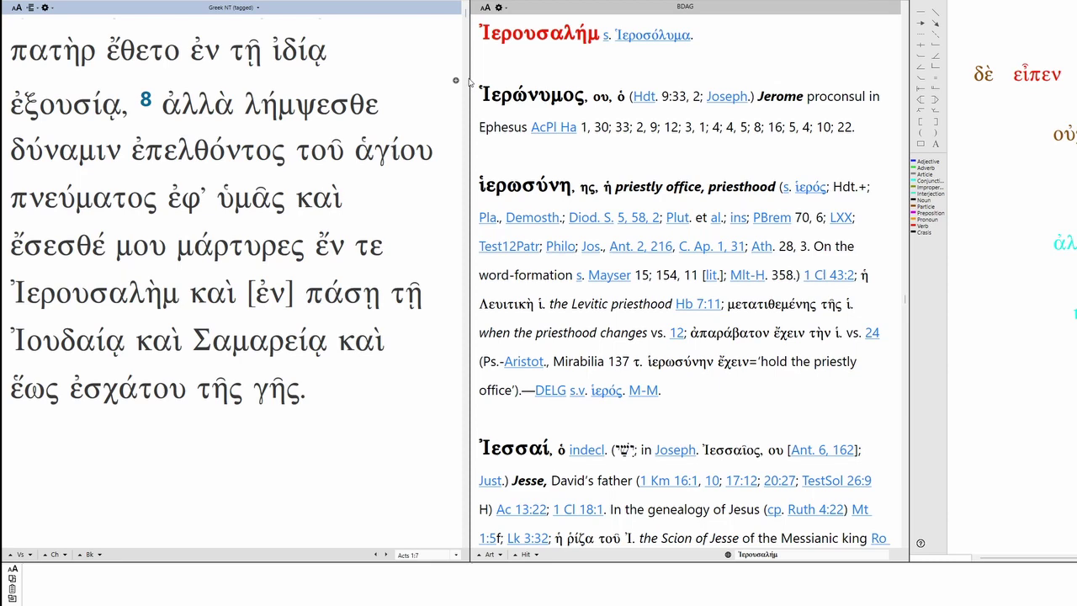
pyautogui.click(639, 36)
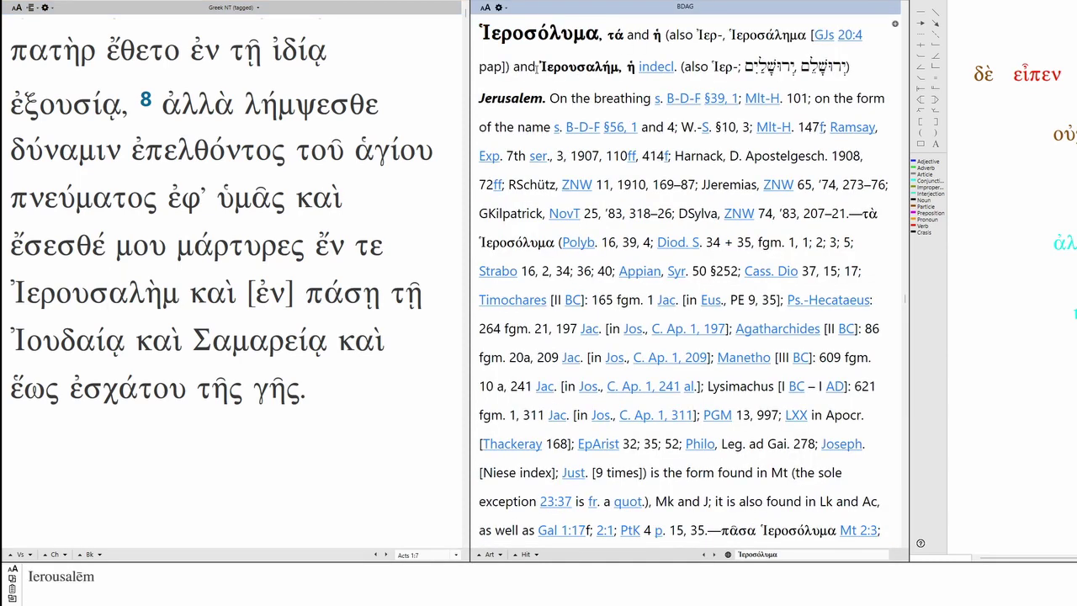
# Step: Look up Ἰουδαίᾳ, Σαμαρείᾳ and then ἕως from Acts 1:8 in BDAG
pyautogui.doubleClick(74, 345)
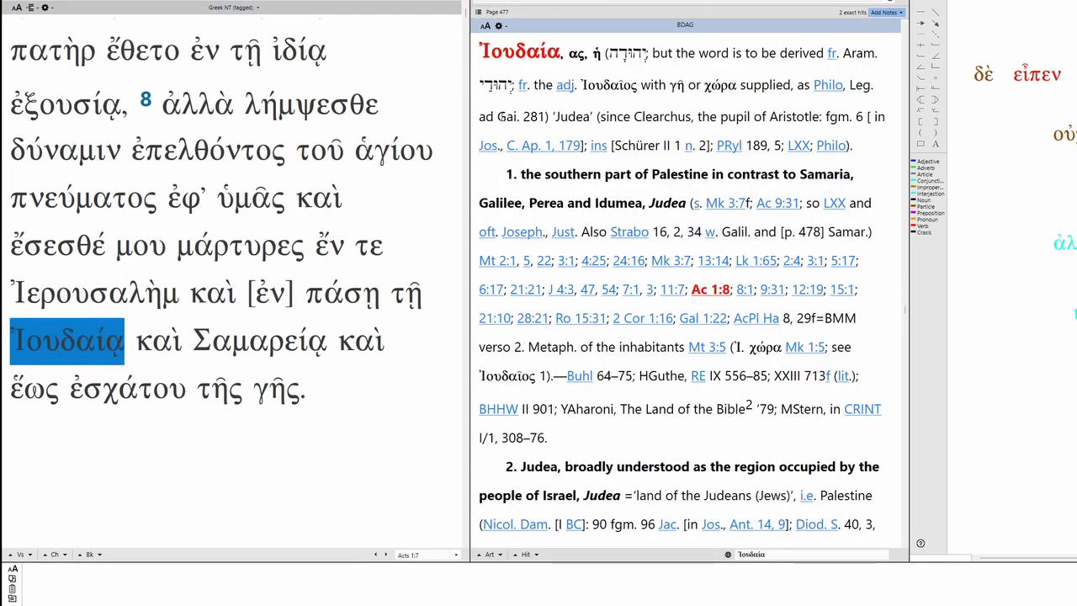
pyautogui.doubleClick(497, 82)
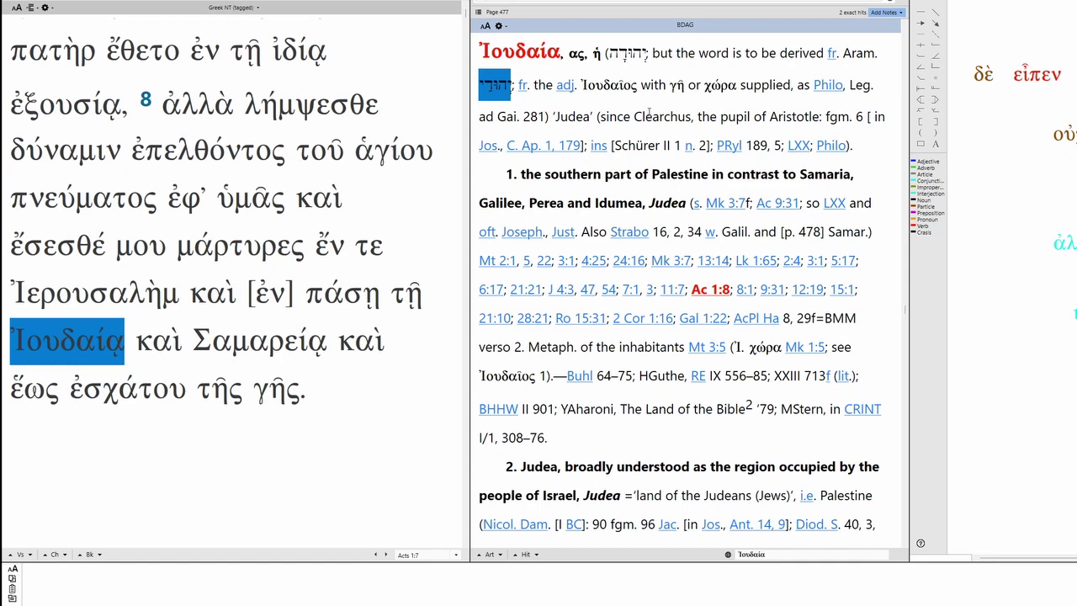
pyautogui.click(646, 116)
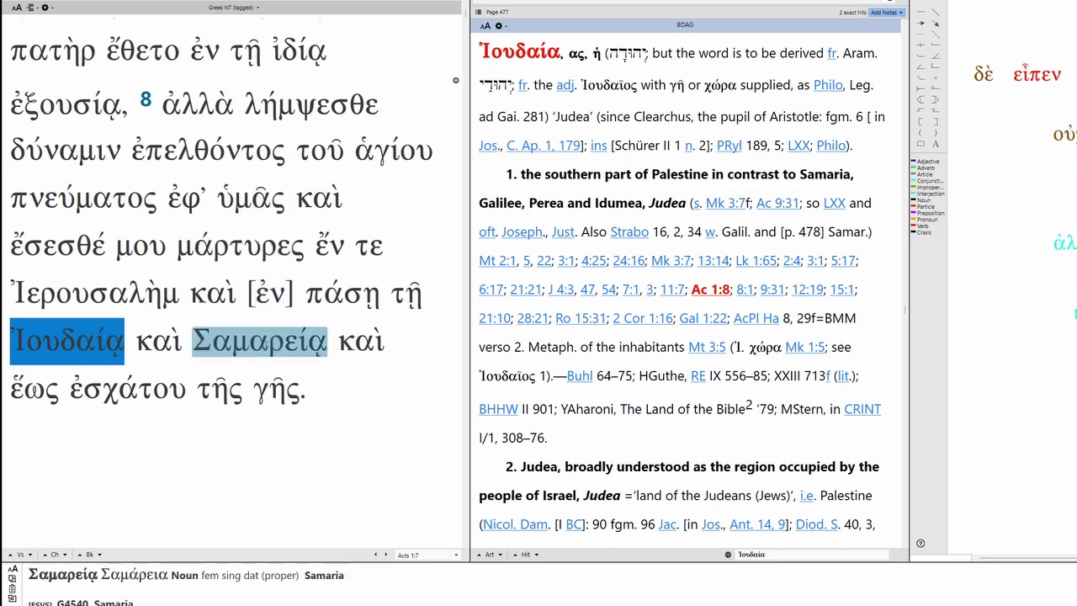
pyautogui.doubleClick(265, 345)
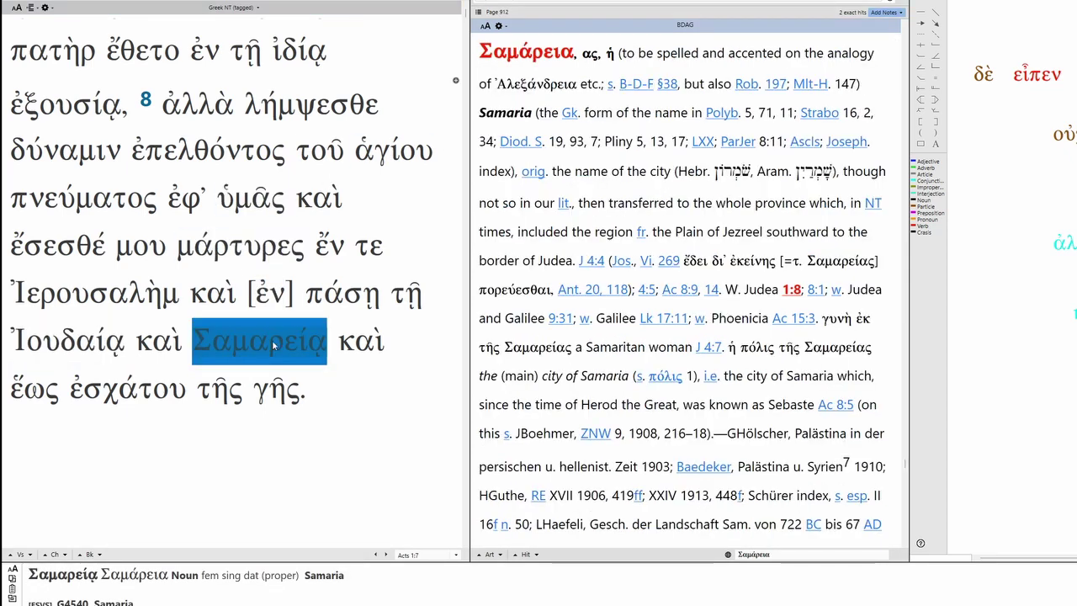
pyautogui.moveTo(563, 213)
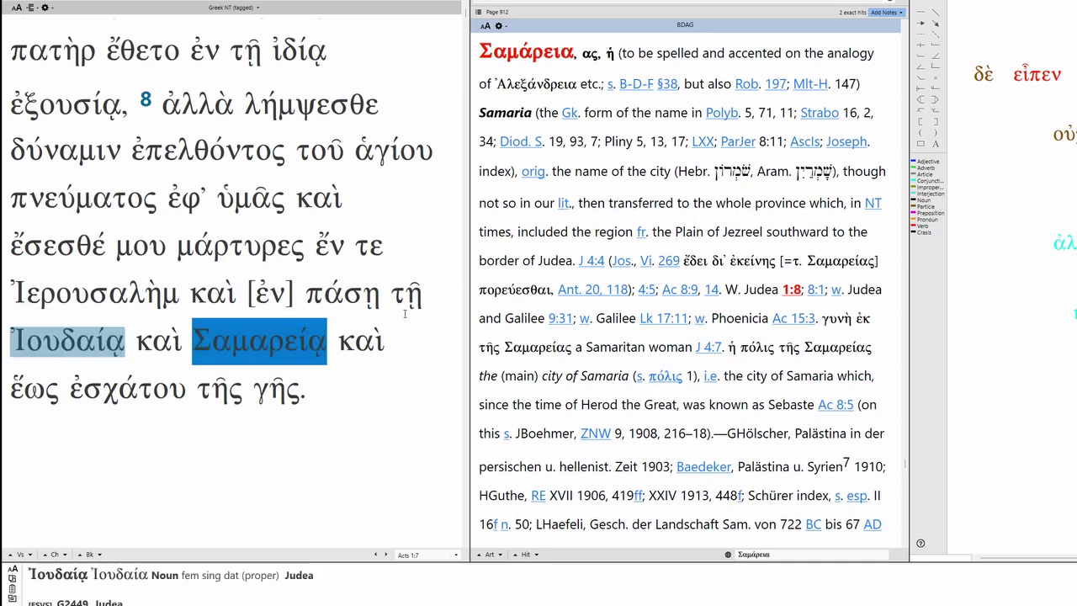
pyautogui.click(33, 389)
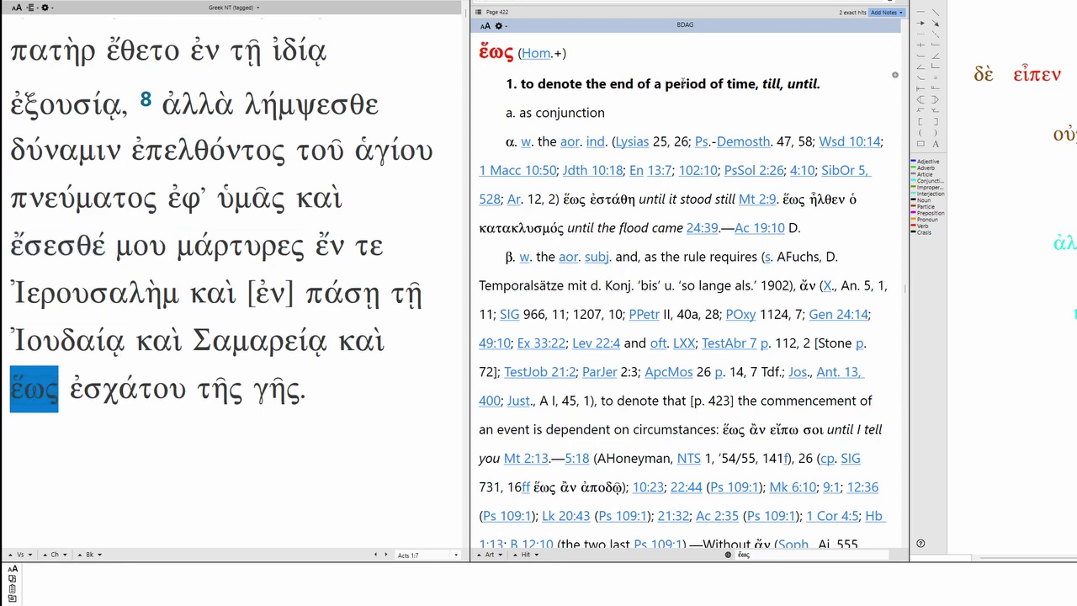
# Step: Scroll through the ἕως entry, marking 'contemporaneousness' and the 'limit reached' sense
pyautogui.scroll(-10, 756, 87)
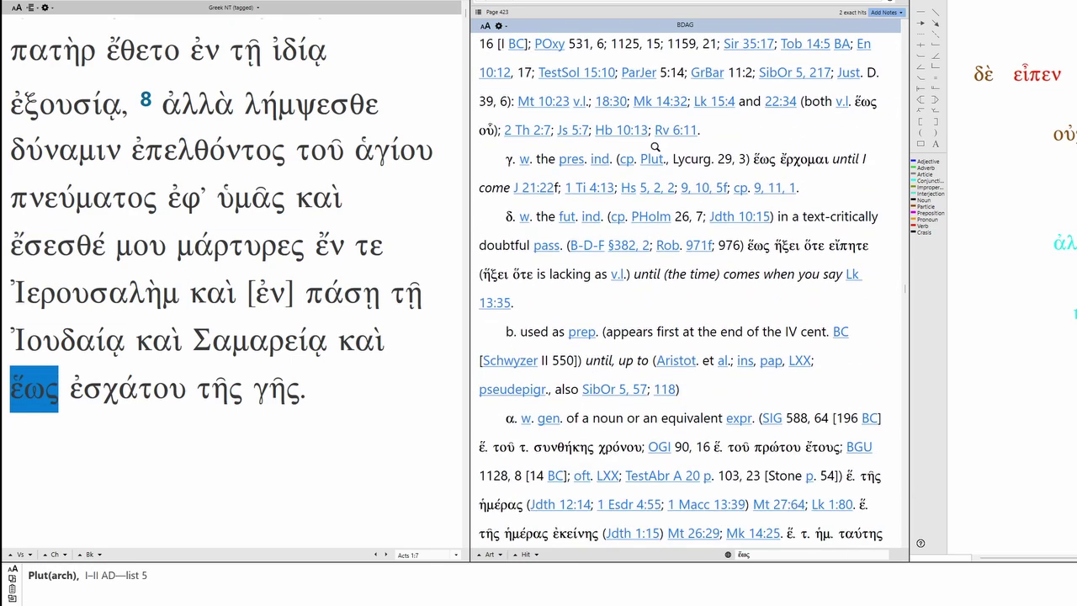
pyautogui.moveTo(118, 402)
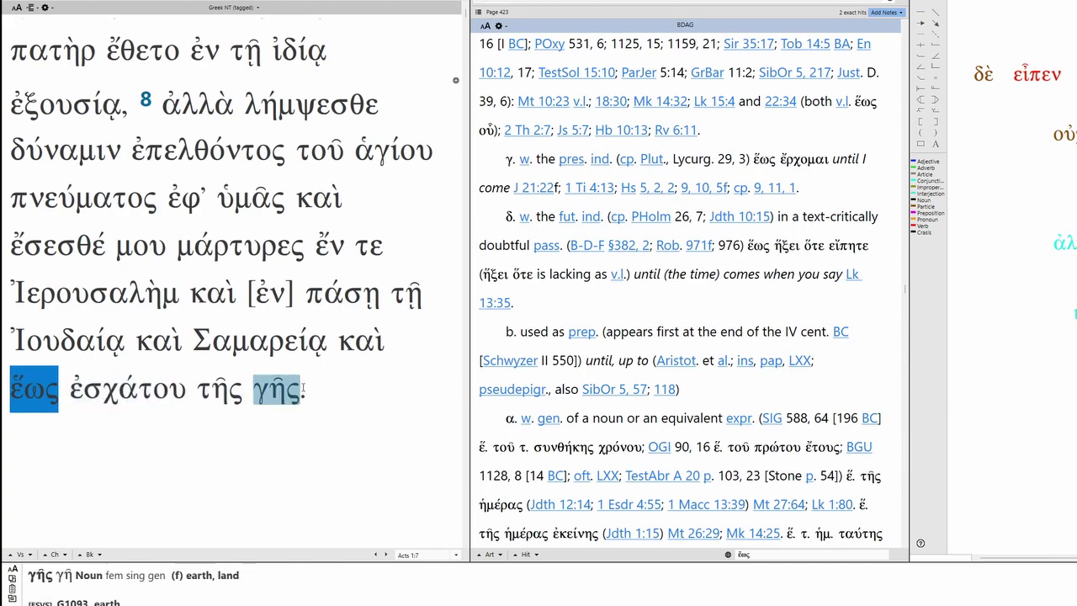
pyautogui.scroll(-3, 649, 253)
pyautogui.scroll(-15, 649, 254)
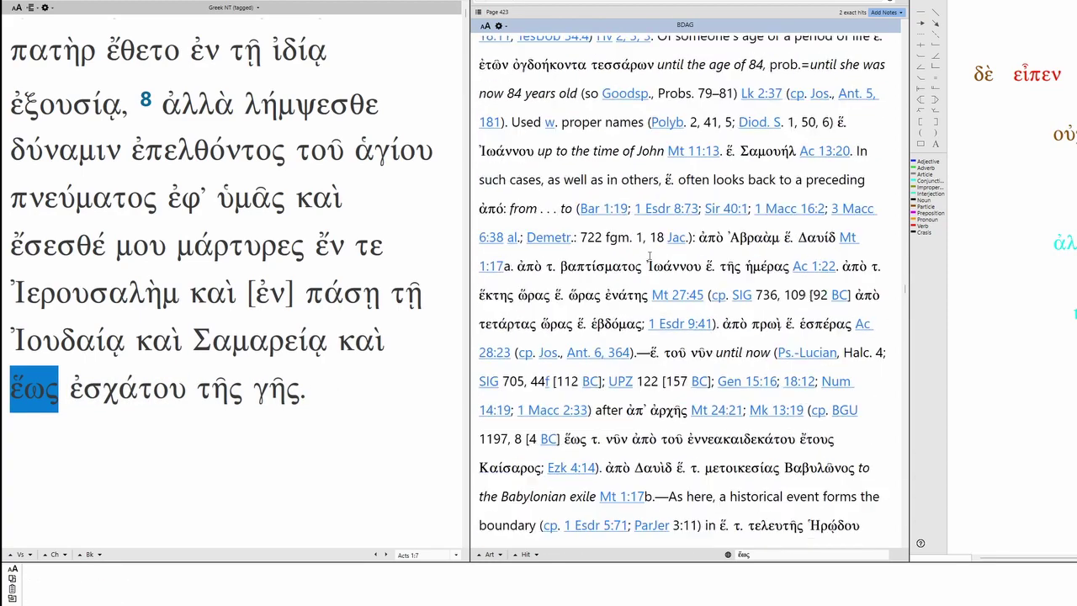
pyautogui.scroll(-8, 648, 256)
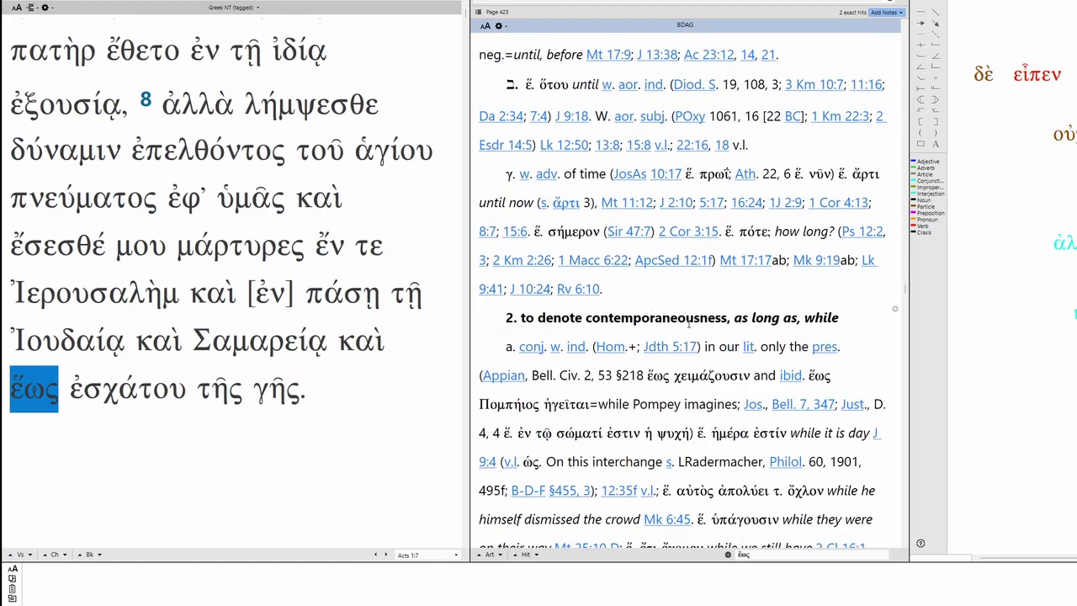
pyautogui.doubleClick(692, 318)
pyautogui.scroll(-4, 692, 318)
pyautogui.scroll(-5, 724, 308)
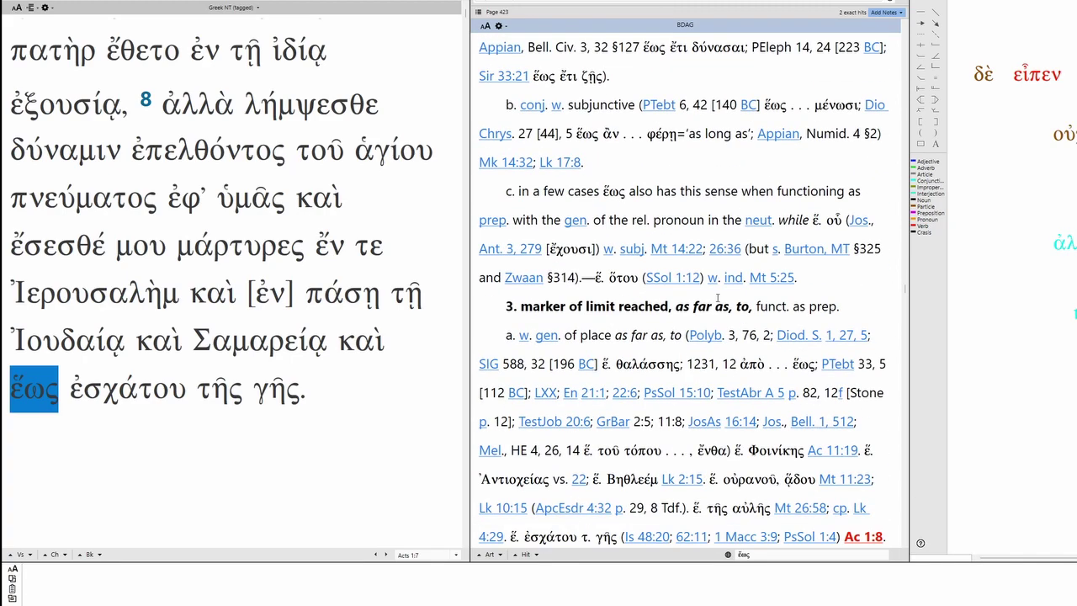
pyautogui.doubleClick(651, 307)
# Step: Highlight the 'as far as, to' gloss of sense 3a, which cites Ac 1:8
pyautogui.scroll(-3, 678, 150)
pyautogui.moveTo(675, 149); pyautogui.dragTo(747, 150)
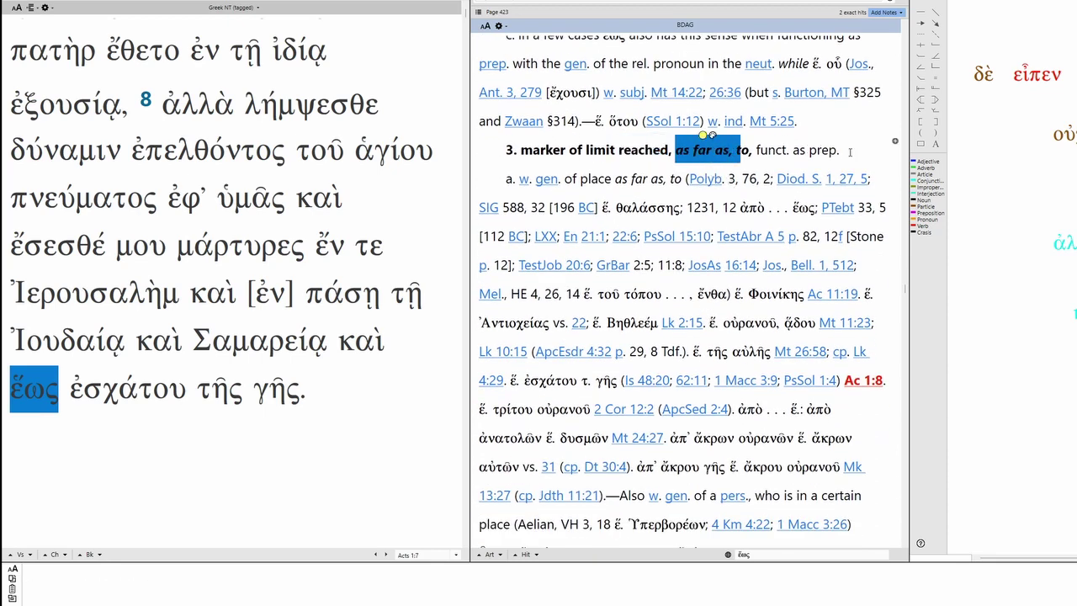
pyautogui.scroll(-3, 849, 153)
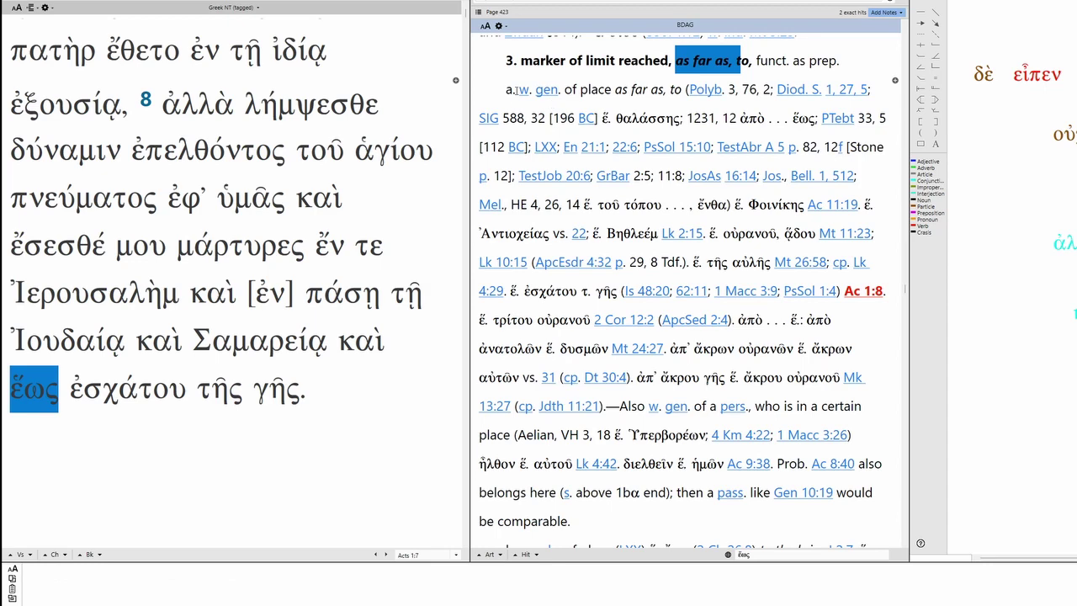
pyautogui.moveTo(515, 89); pyautogui.dragTo(831, 322)
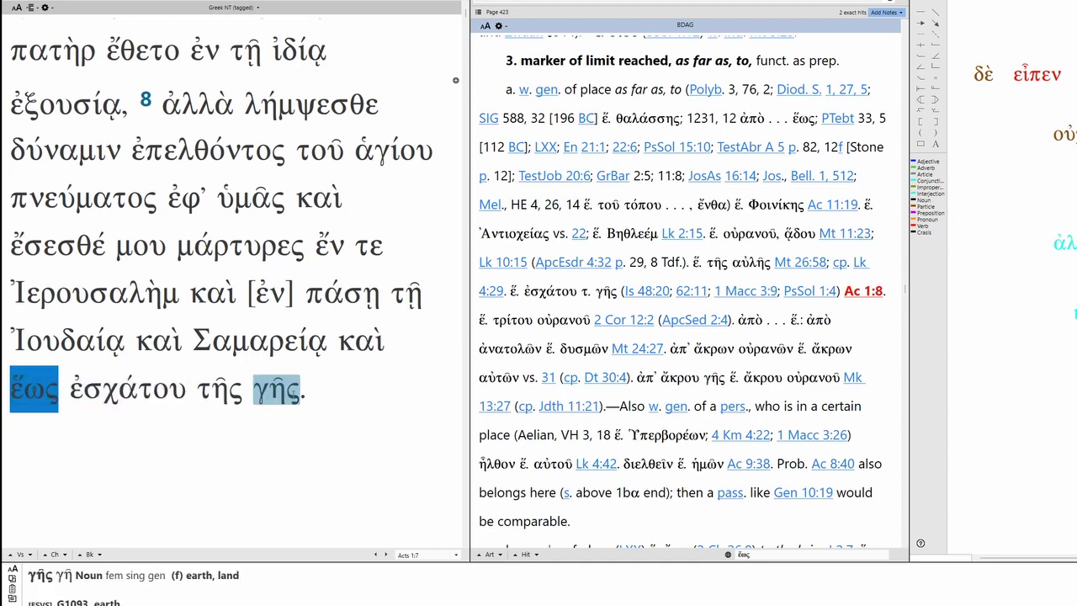
# Step: Load BDAG's ἔσχατος entry from ἐσχάτου, emphasizing 'boundary' in sense 1 and briefly 'series' in sense 2
pyautogui.click(122, 391)
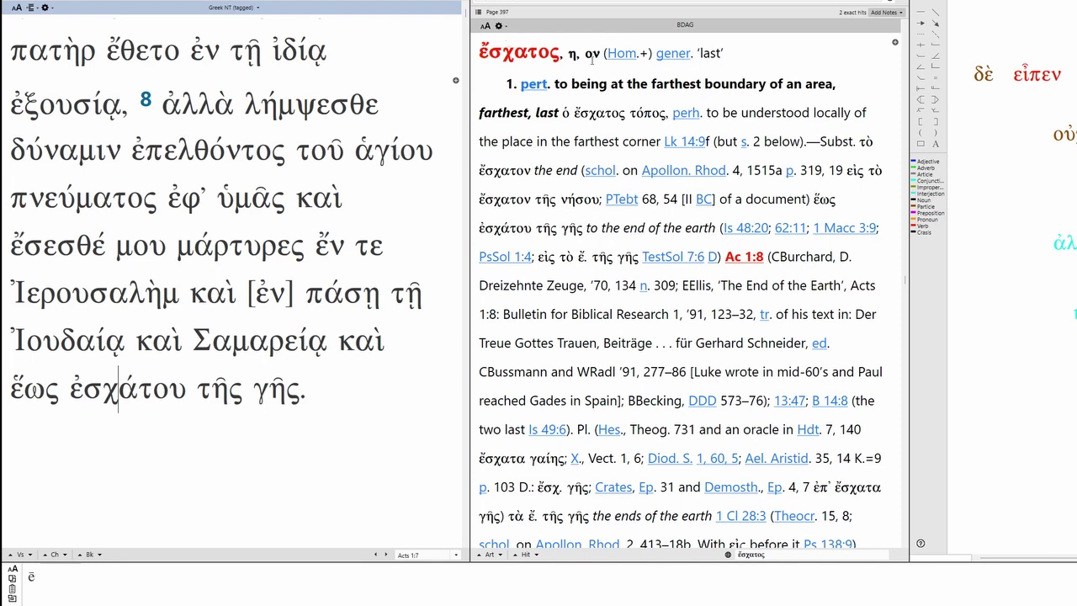
pyautogui.doubleClick(739, 85)
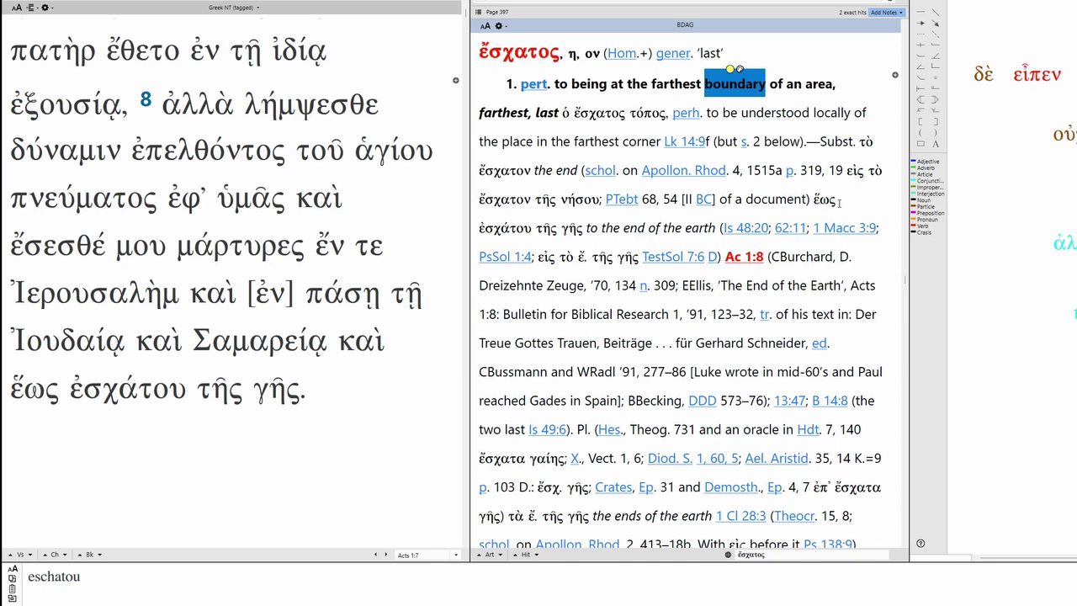
pyautogui.scroll(-5, 839, 202)
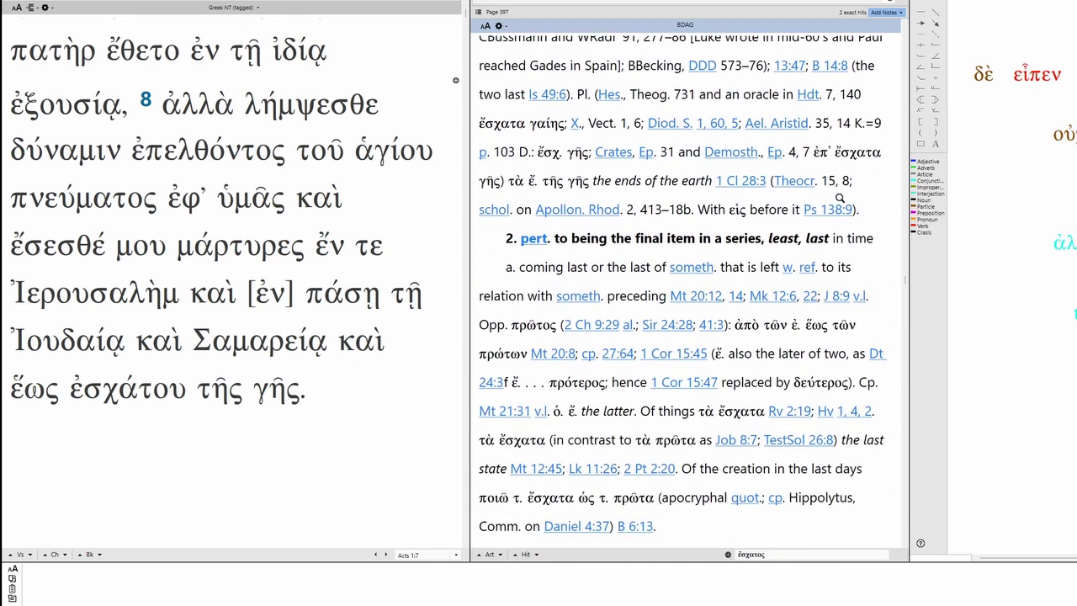
pyautogui.doubleClick(739, 238)
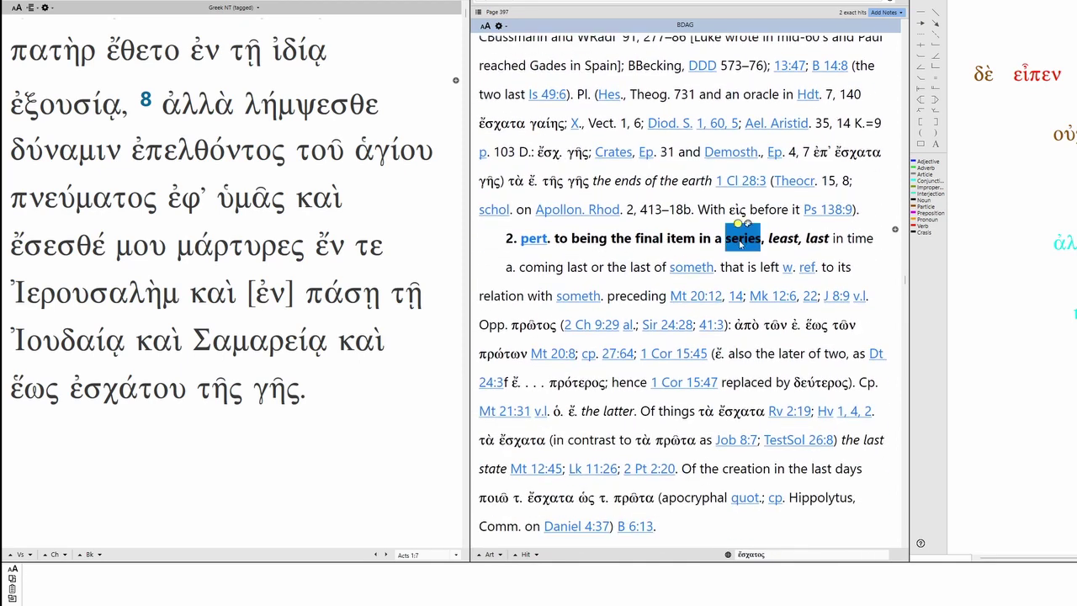
pyautogui.click(742, 225)
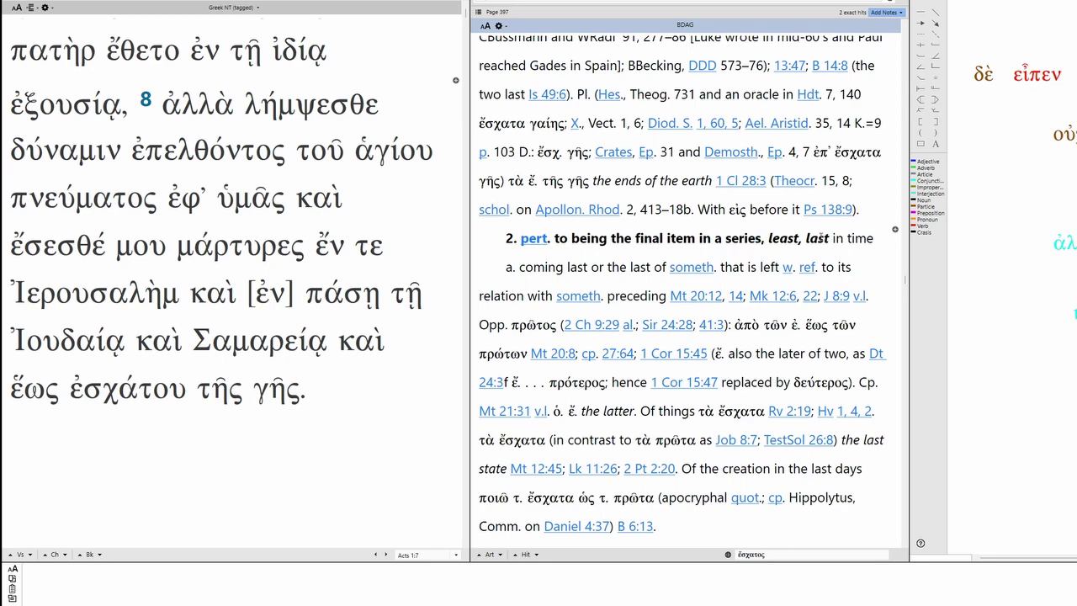
# Step: Read down through the remaining senses of the ἔσχατος entry
pyautogui.scroll(-5, 821, 238)
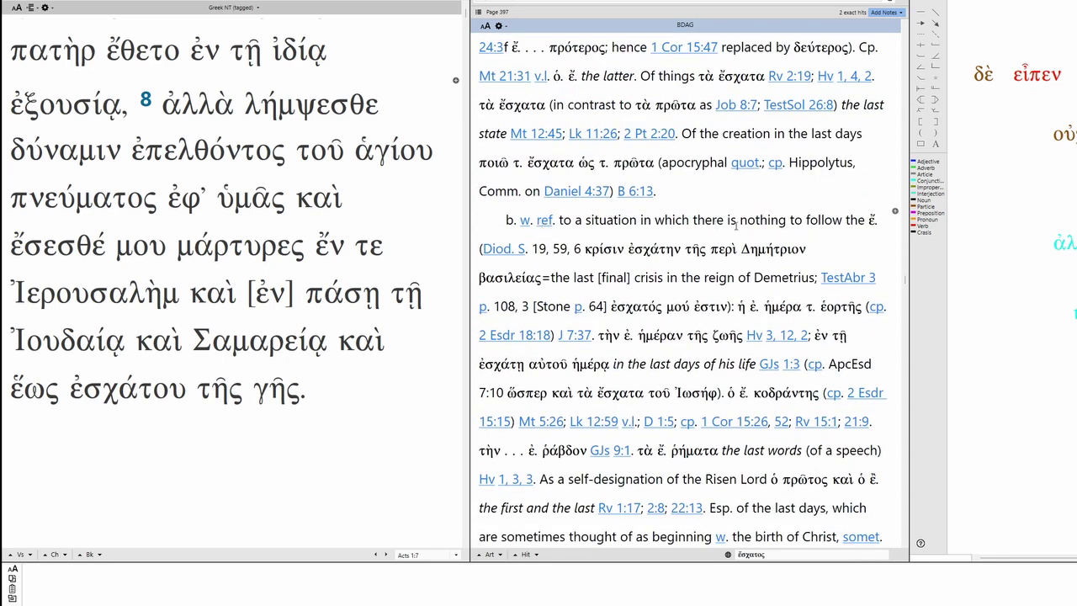
pyautogui.scroll(-1, 770, 224)
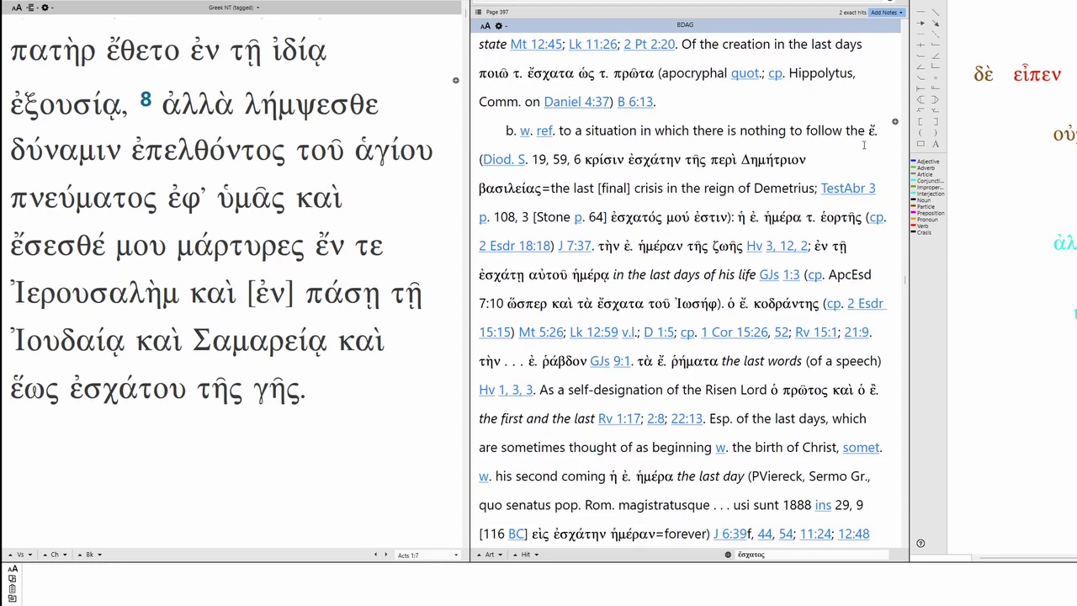
pyautogui.scroll(-10, 860, 191)
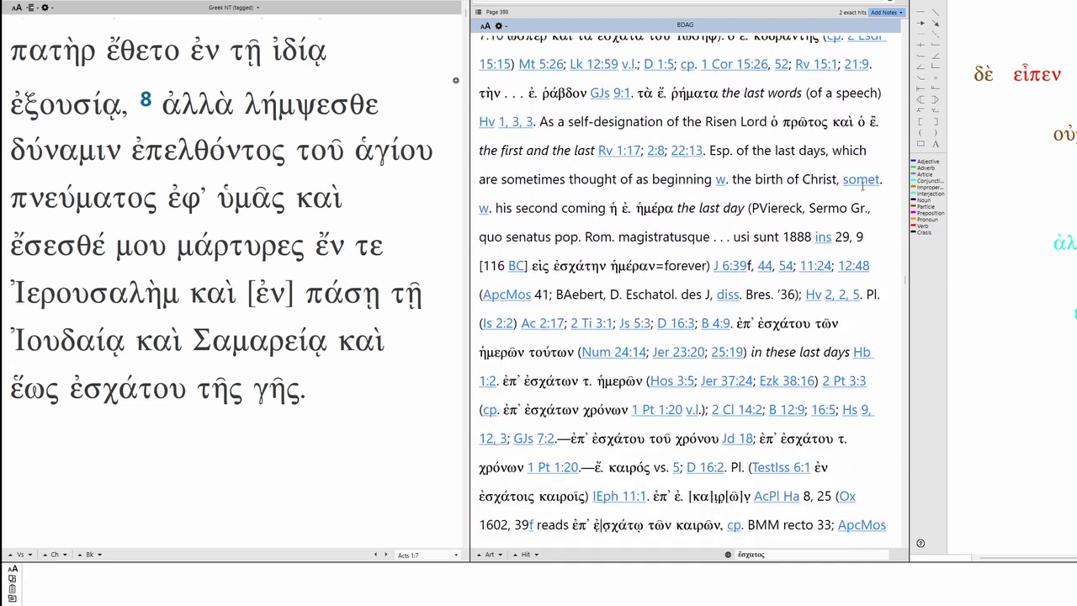
pyautogui.scroll(-3, 863, 176)
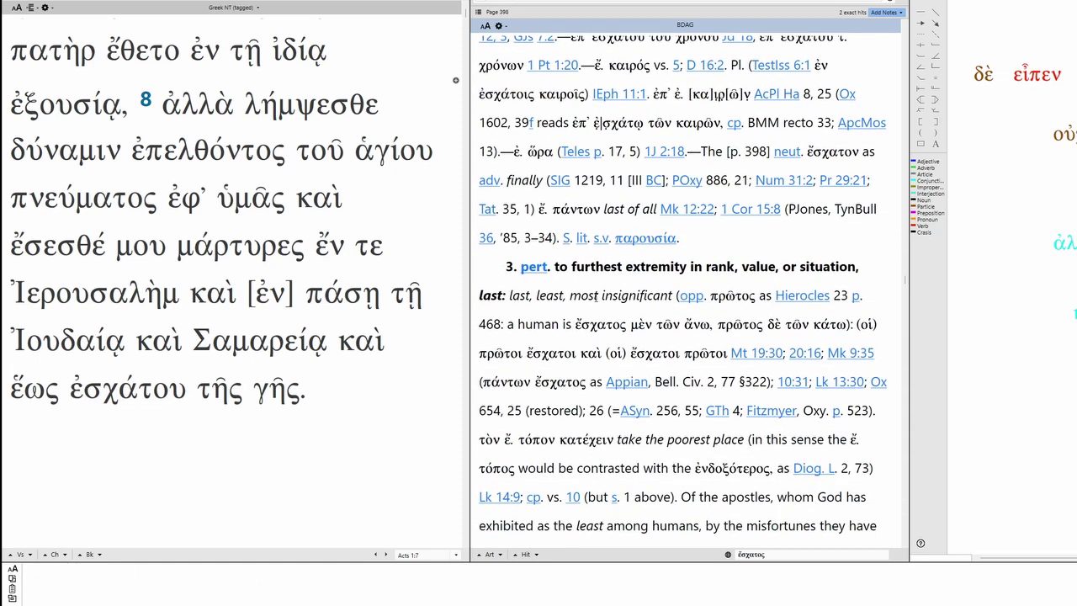
pyautogui.scroll(-2, 589, 269)
pyautogui.scroll(15, 673, 253)
pyautogui.scroll(-1, 712, 233)
pyautogui.scroll(-2, 712, 233)
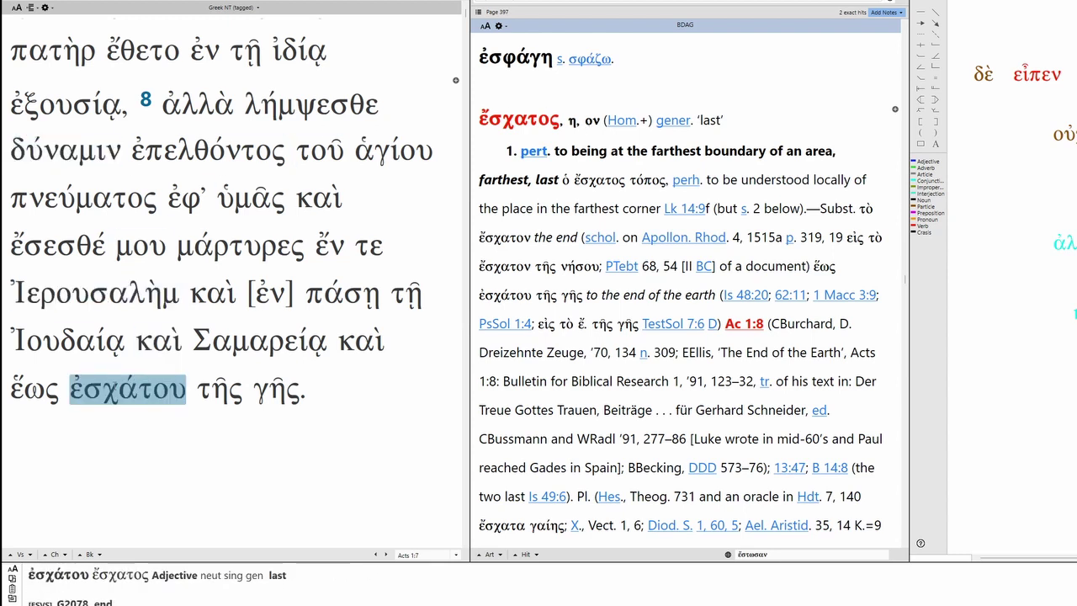
# Step: Select ἐσχάτου in the Acts 1:8 Greek text
pyautogui.click(123, 371)
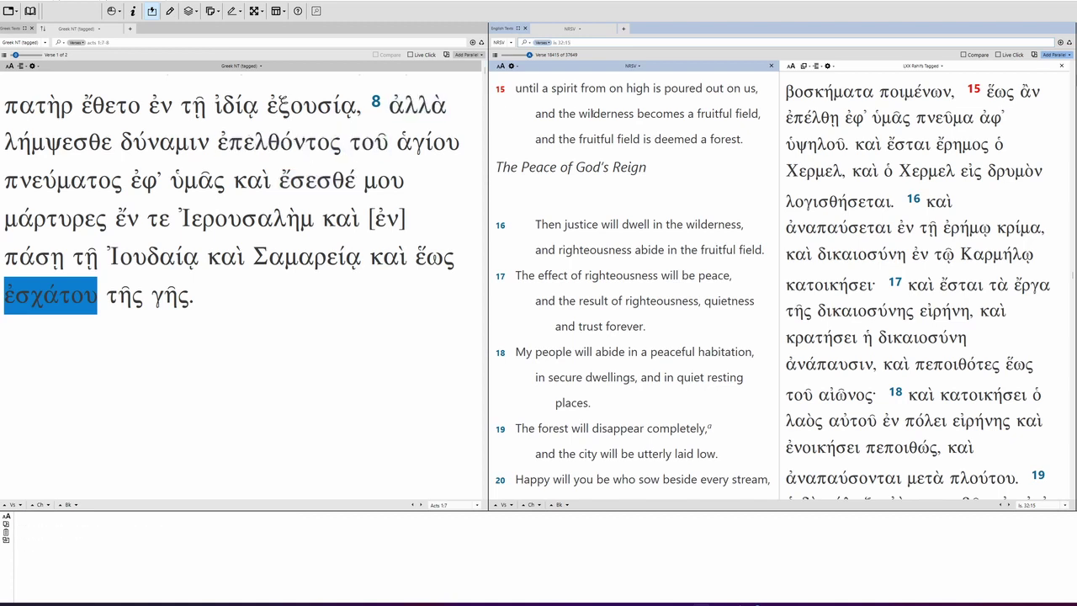
pyautogui.moveTo(517, 87); pyautogui.dragTo(651, 88)
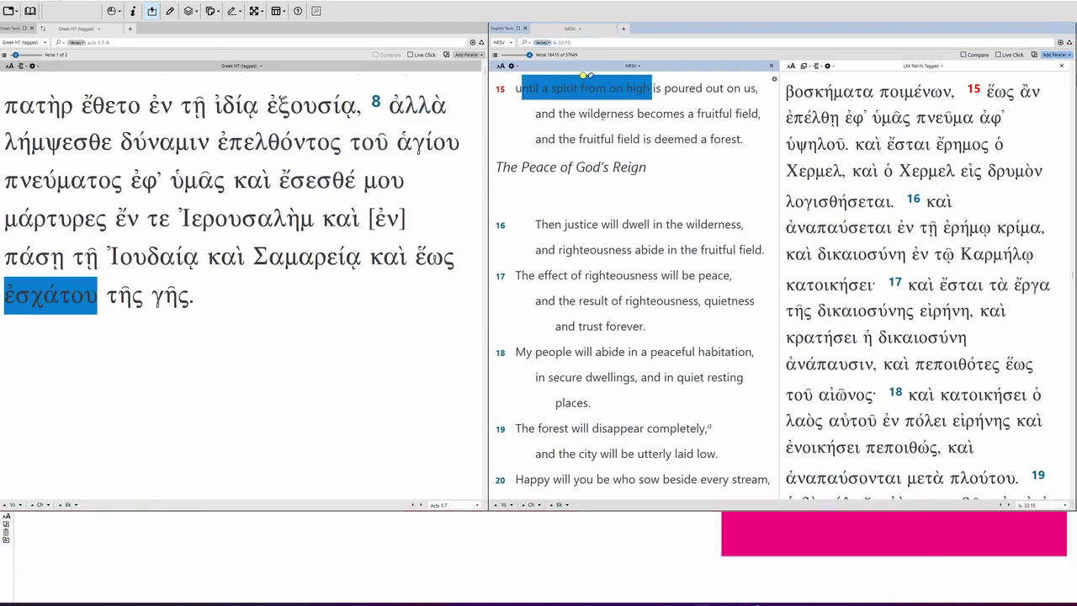
pyautogui.click(727, 116)
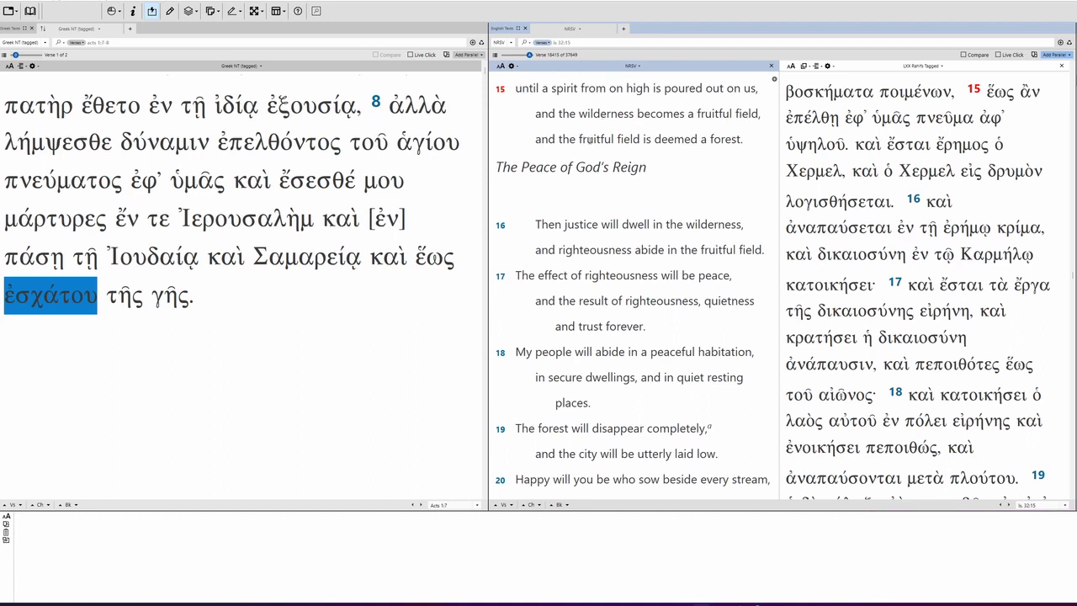
pyautogui.moveTo(514, 87); pyautogui.dragTo(749, 98)
pyautogui.click(648, 96)
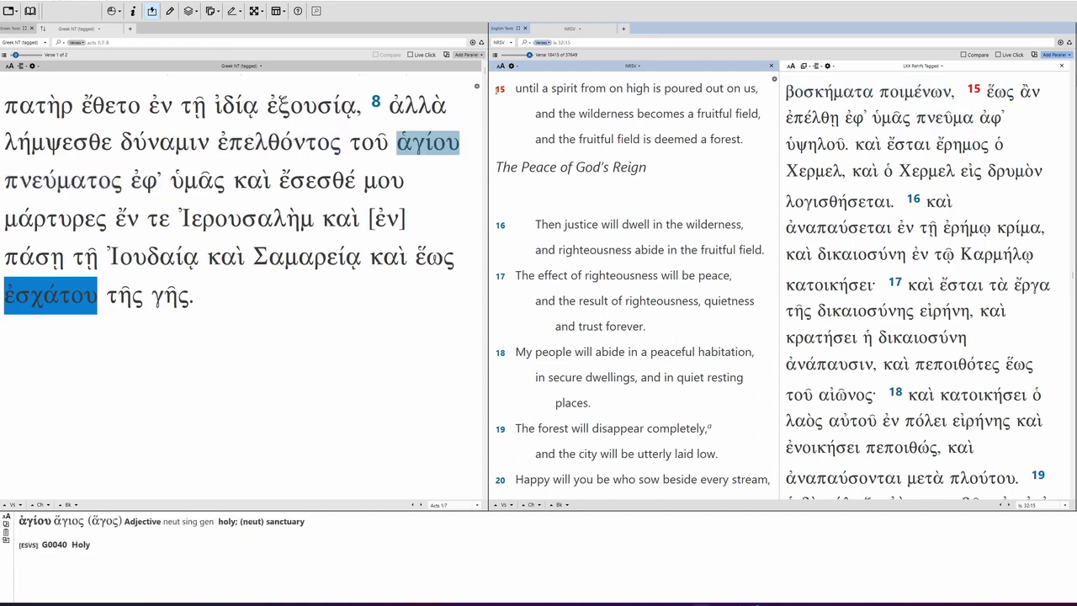
# Step: Go to Isaiah 43:10–12 in NRSV and LXX, checking the parsing of LXX words like μάρτυρες
pyautogui.click(585, 42)
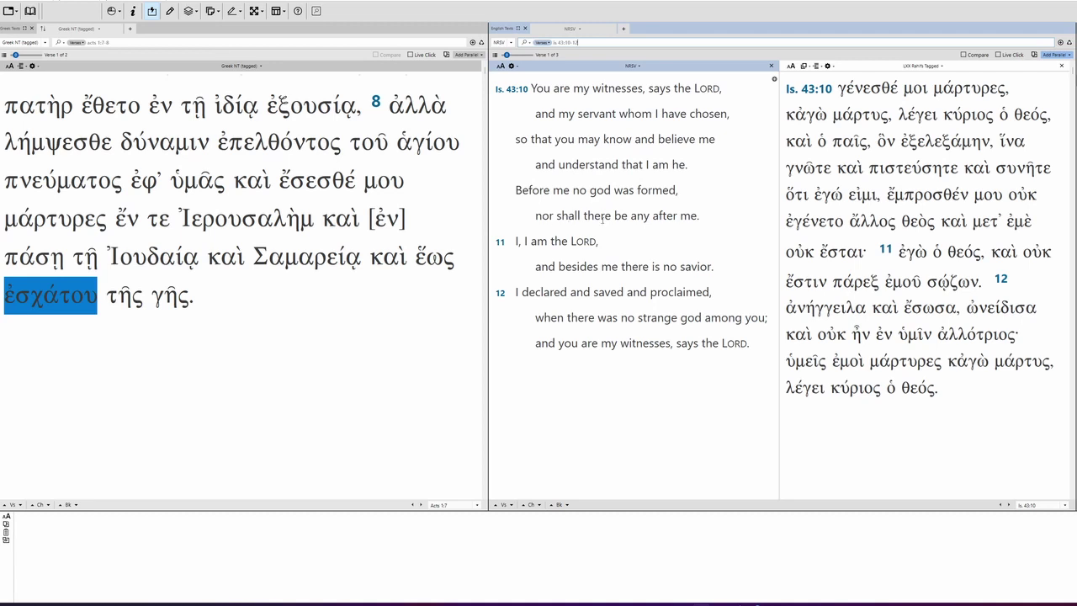
pyautogui.moveTo(968, 88)
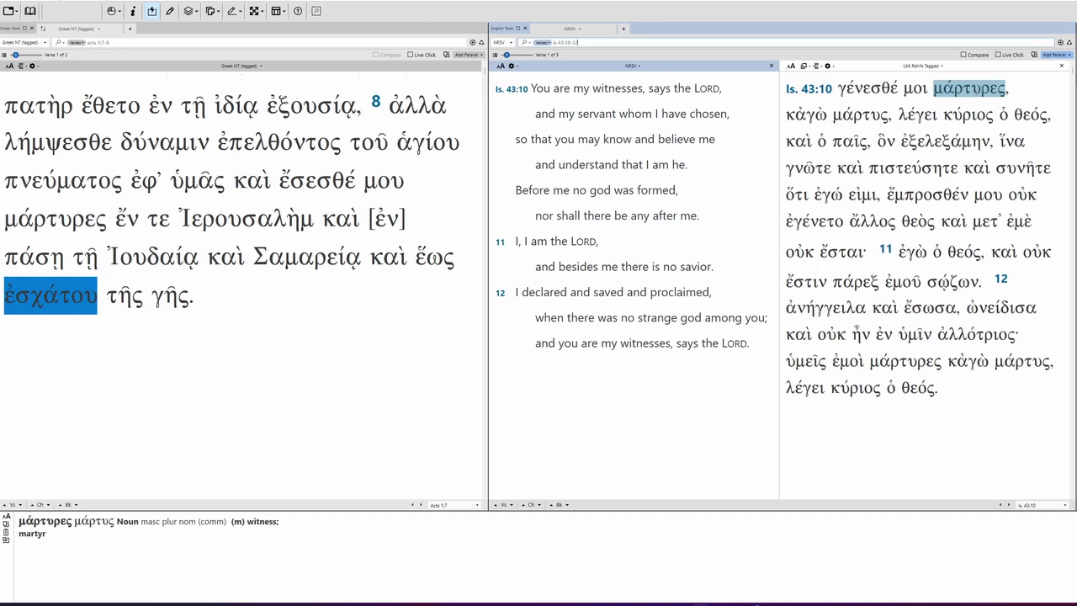
pyautogui.moveTo(786, 233)
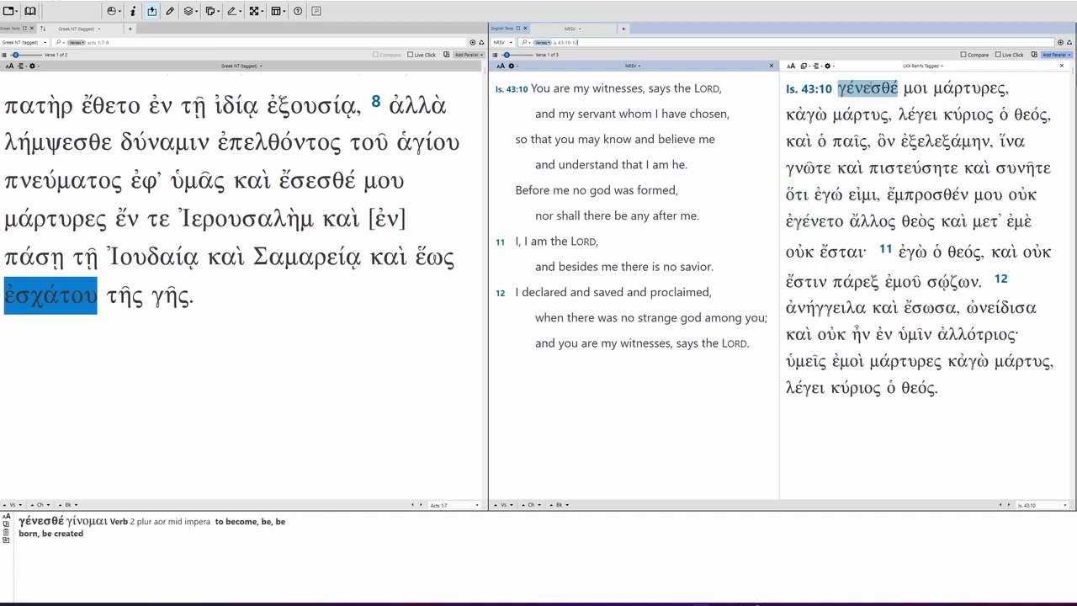
# Step: Enter 'is 49:6' in the NRSV reference box to display Isaiah 49:6
pyautogui.moveTo(860, 114)
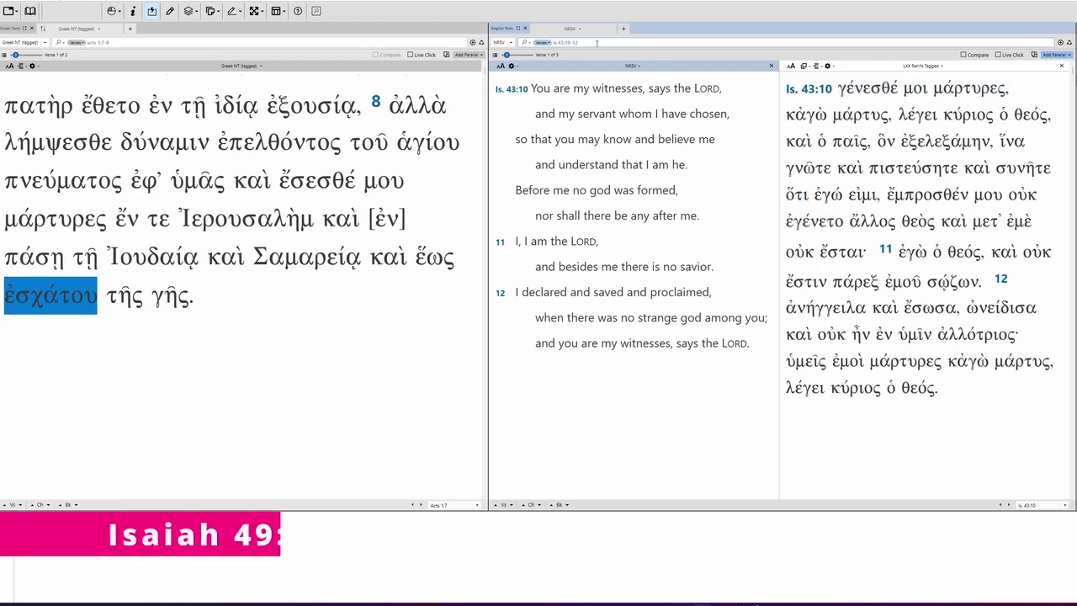
pyautogui.click(555, 42)
pyautogui.write('is 49:6')
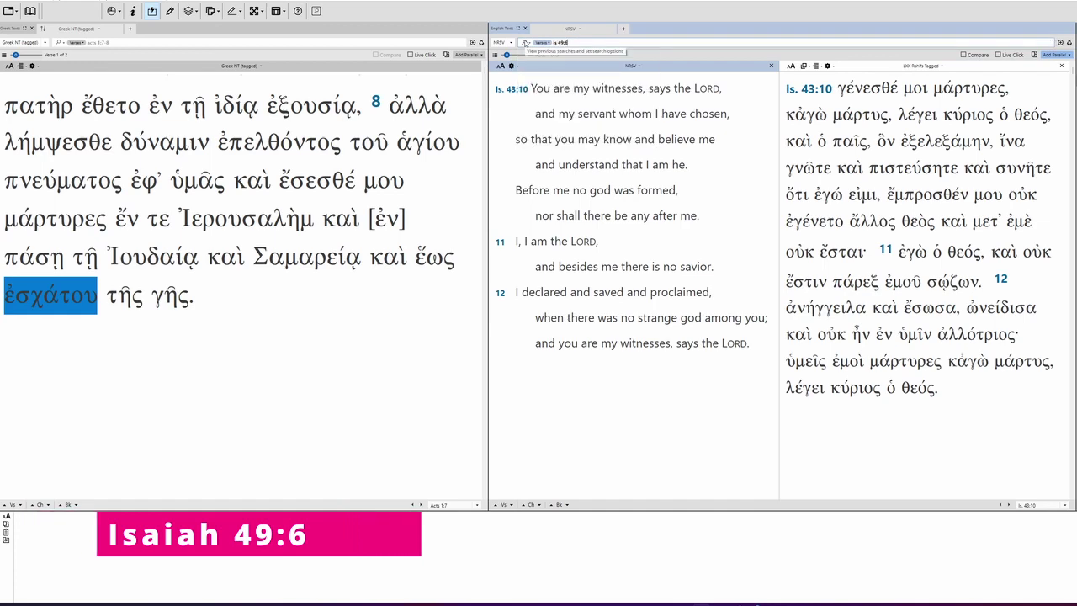
pyautogui.press('Return')
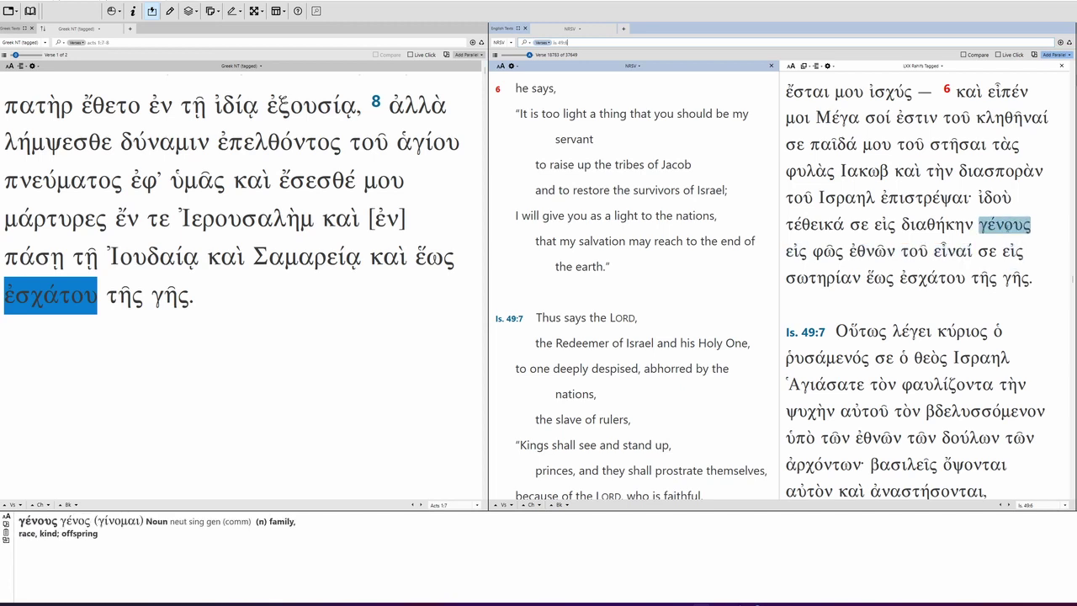
# Step: Mark γένους and ἕως ἐσχάτου τῆς γῆς in Isaiah 49:6 LXX, then select Ἰερουσαλὴμ in Acts 1:8
pyautogui.click(1007, 229)
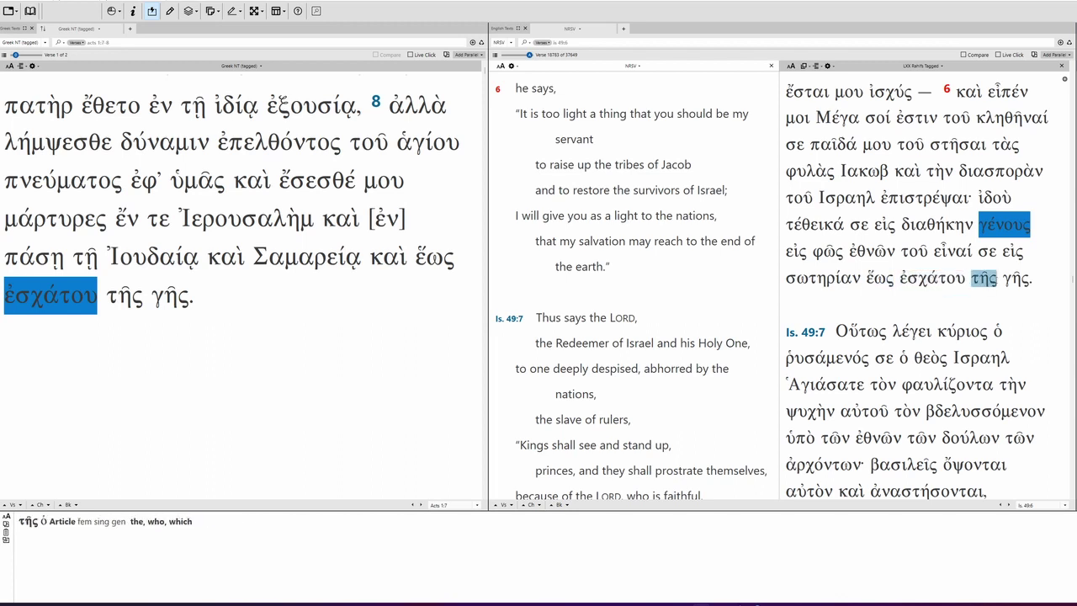
pyautogui.moveTo(879, 277); pyautogui.dragTo(1049, 278)
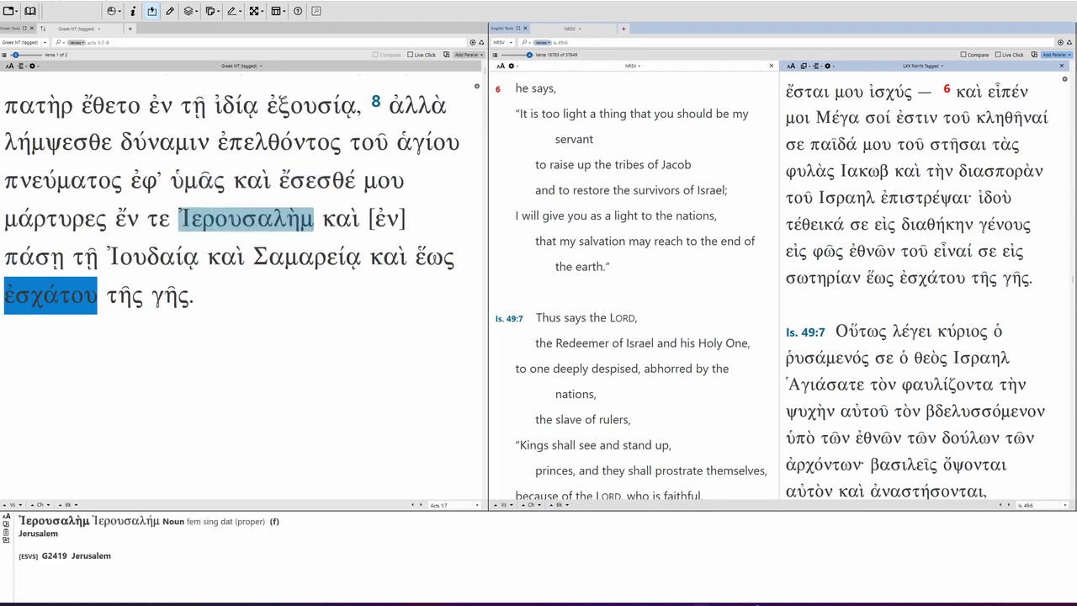
pyautogui.click(228, 218)
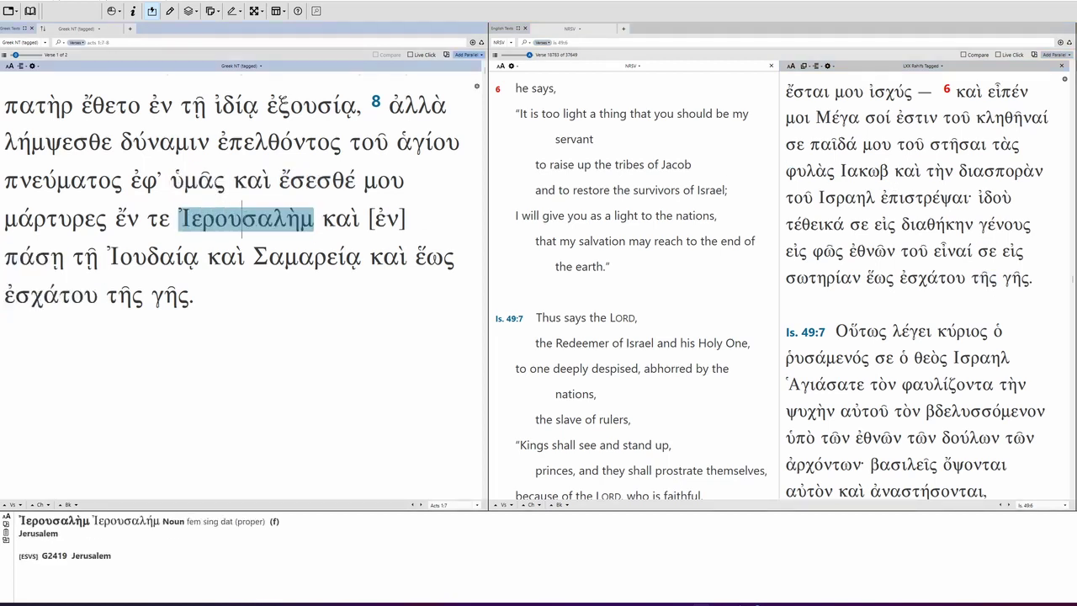
pyautogui.doubleClick(228, 219)
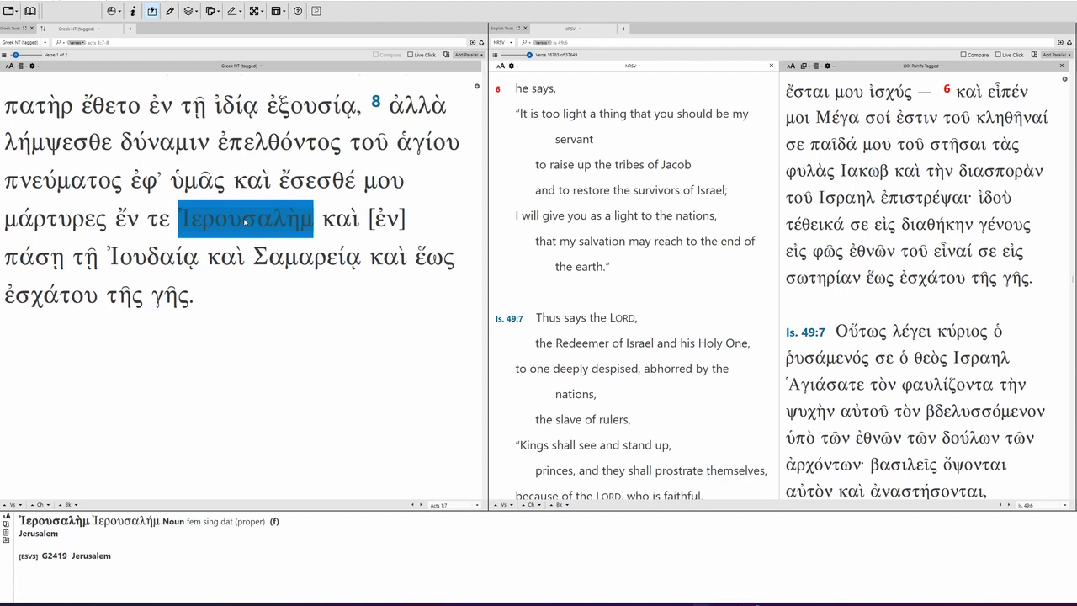